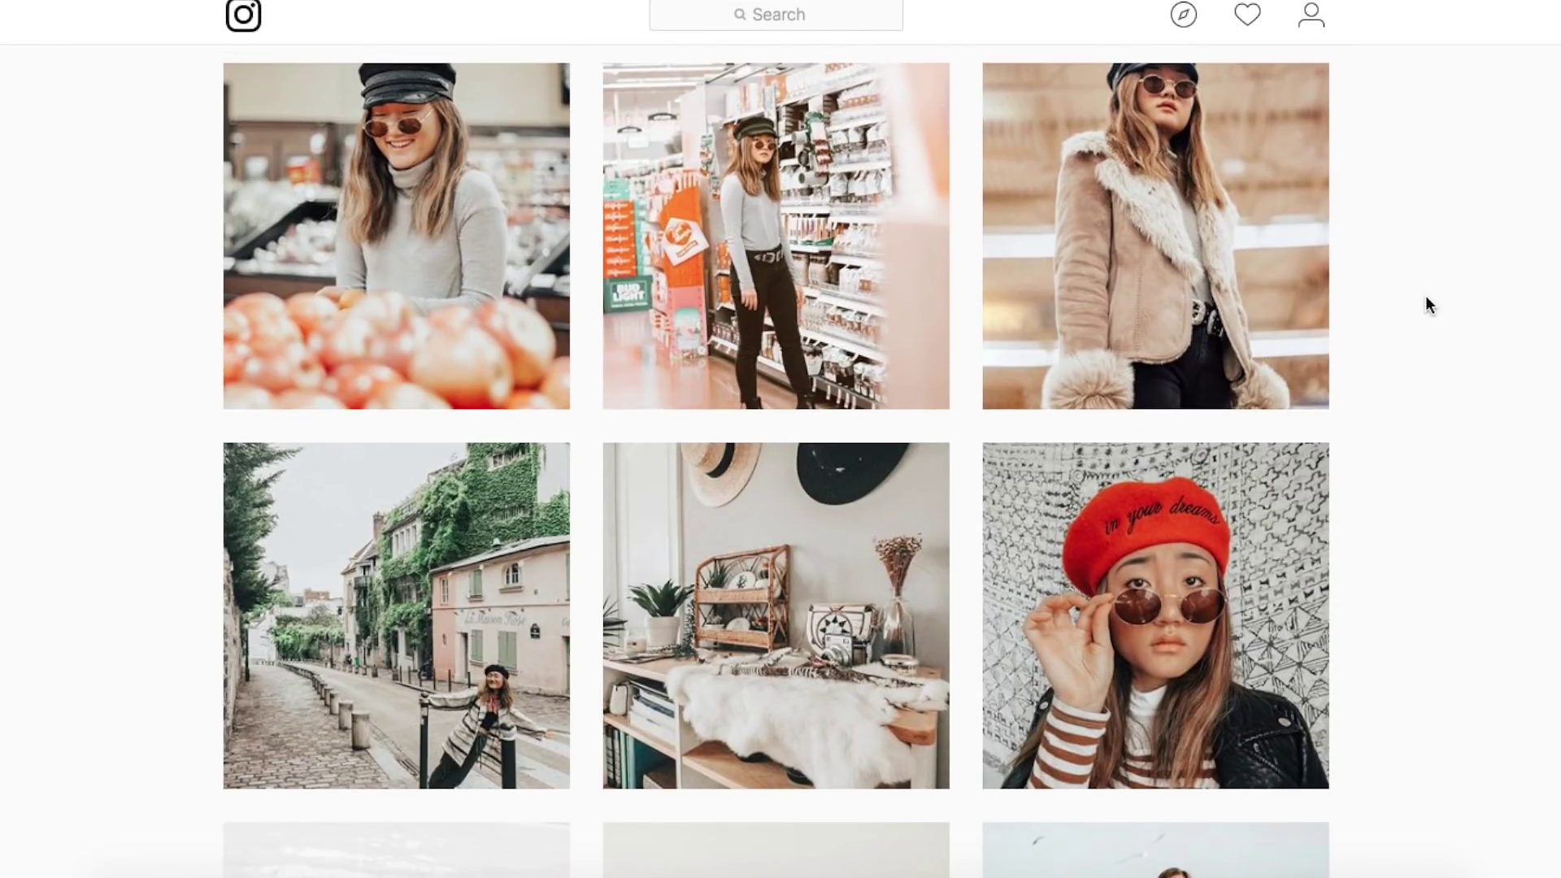
# - Browse the Instagram feed's photo grid to examine its bright, warm-toned editing style
pyautogui.scroll(-4, 1428, 305)
pyautogui.scroll(-12, 1427, 302)
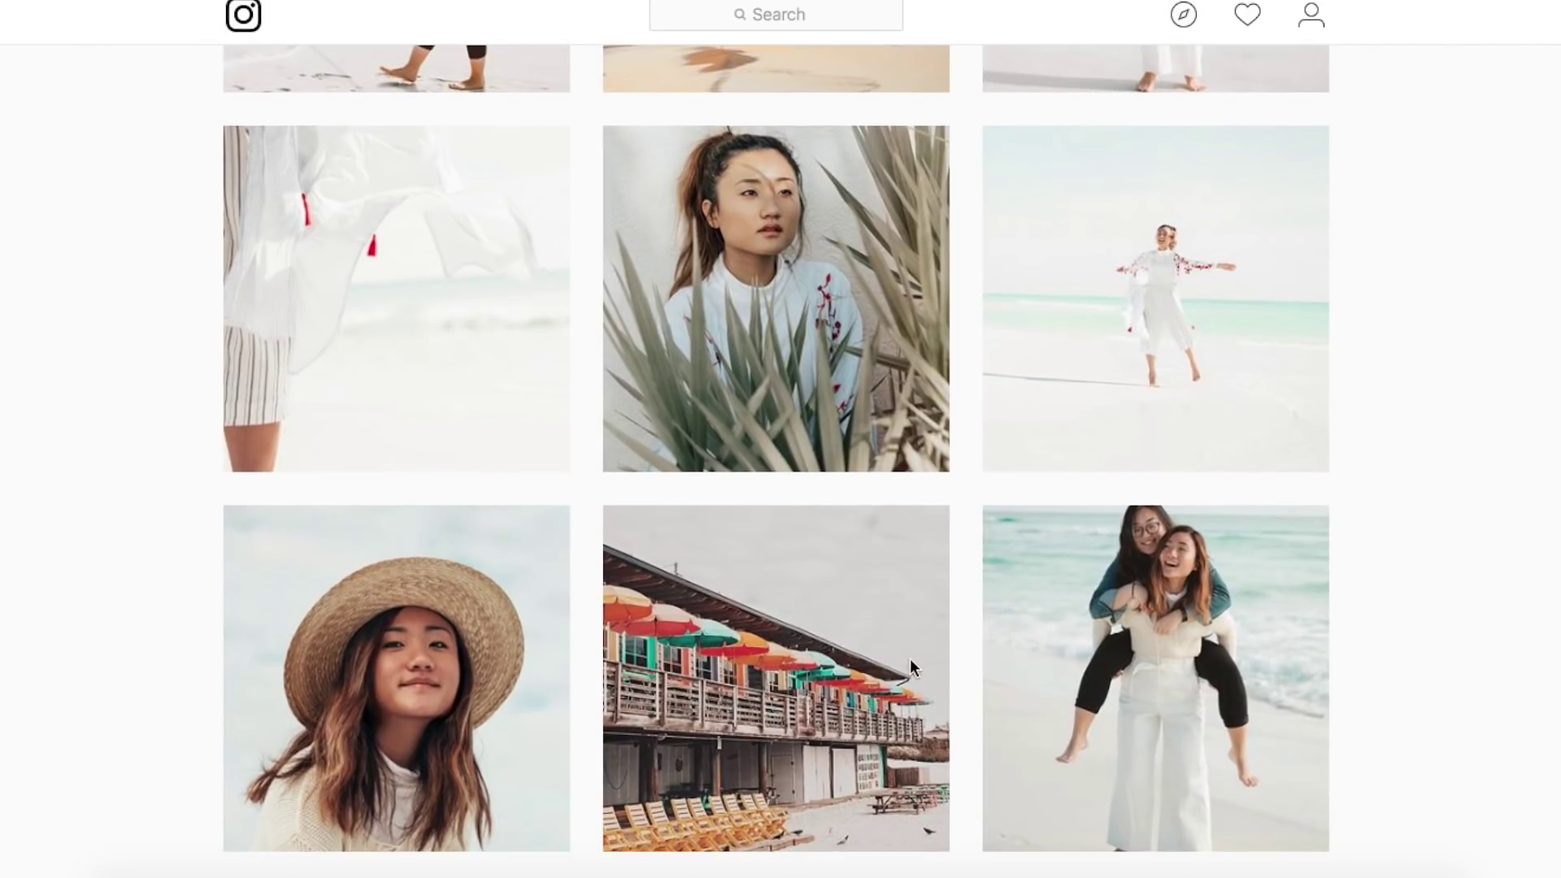
pyautogui.scroll(2, 699, 436)
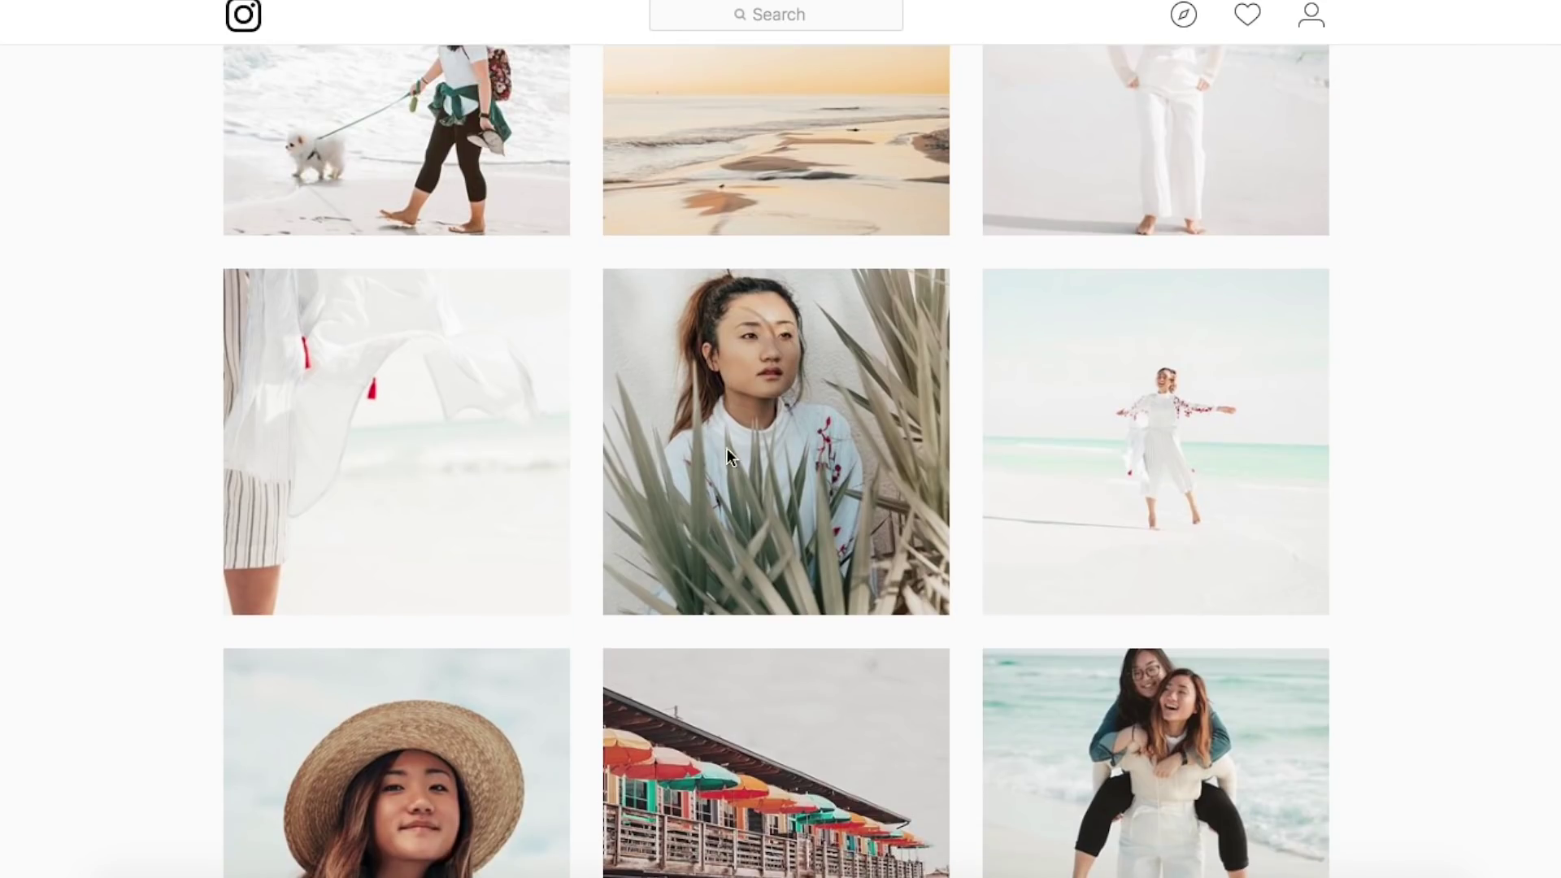
pyautogui.scroll(3, 1315, 175)
pyautogui.scroll(8, 1314, 175)
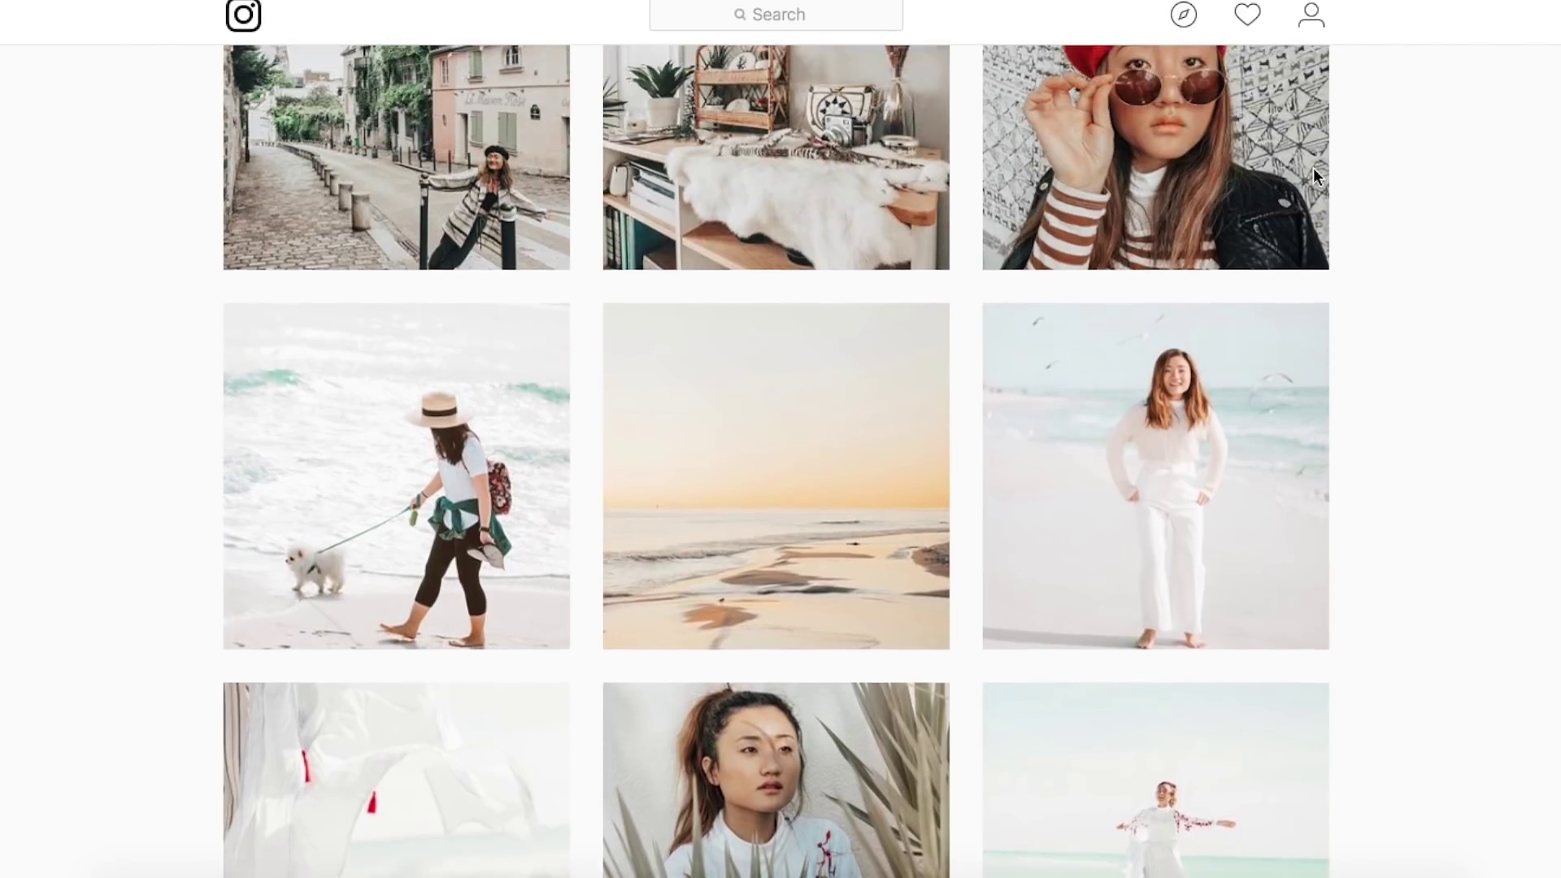
pyautogui.scroll(-4, 1313, 168)
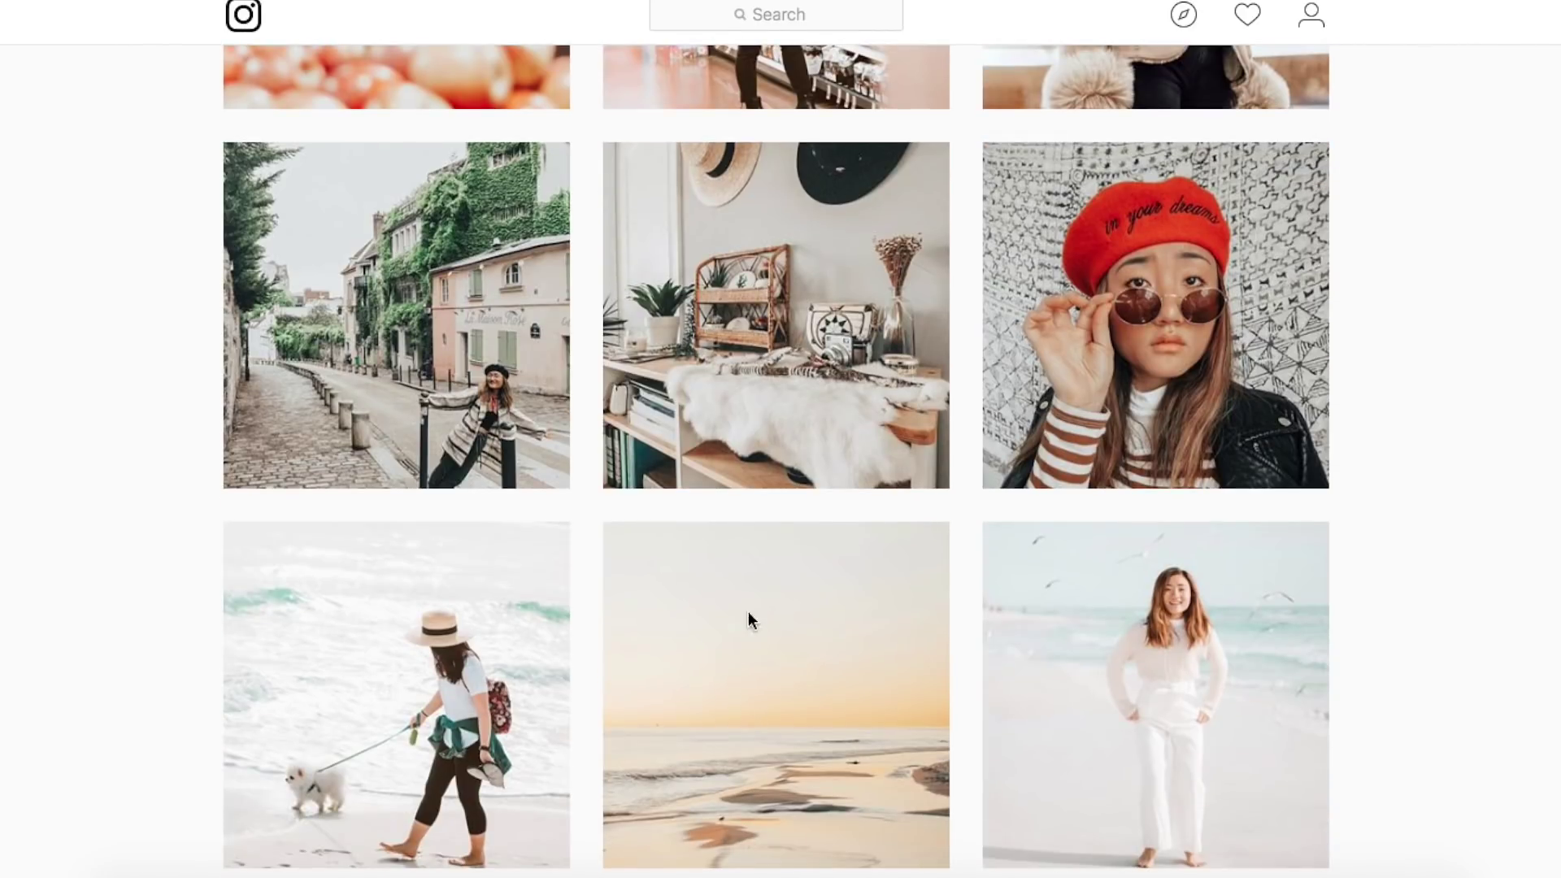
pyautogui.scroll(-1, 1091, 675)
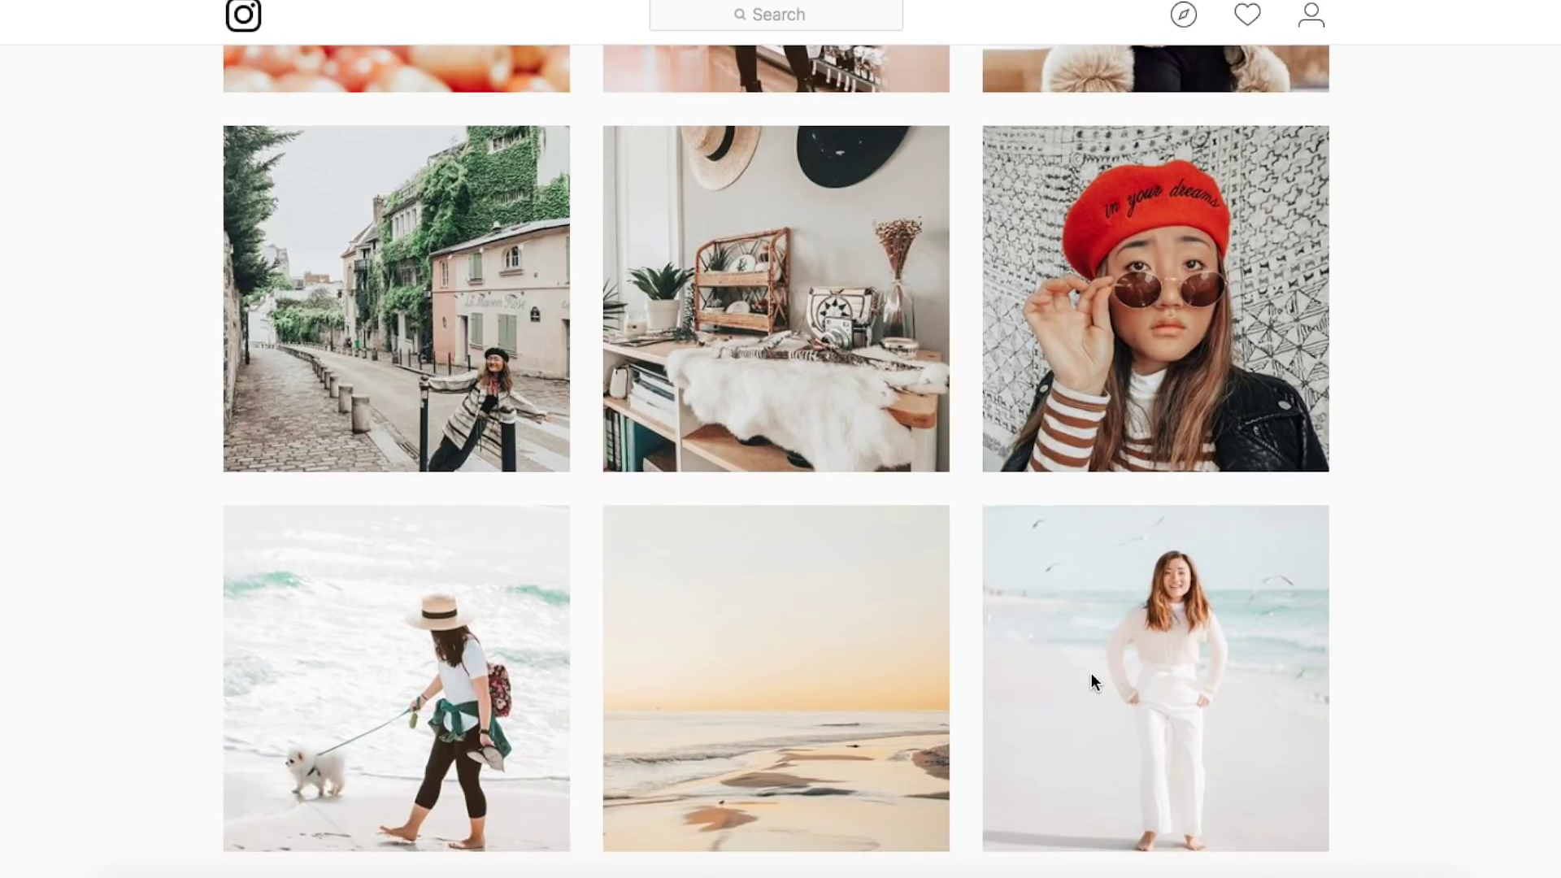
pyautogui.scroll(3, 1091, 674)
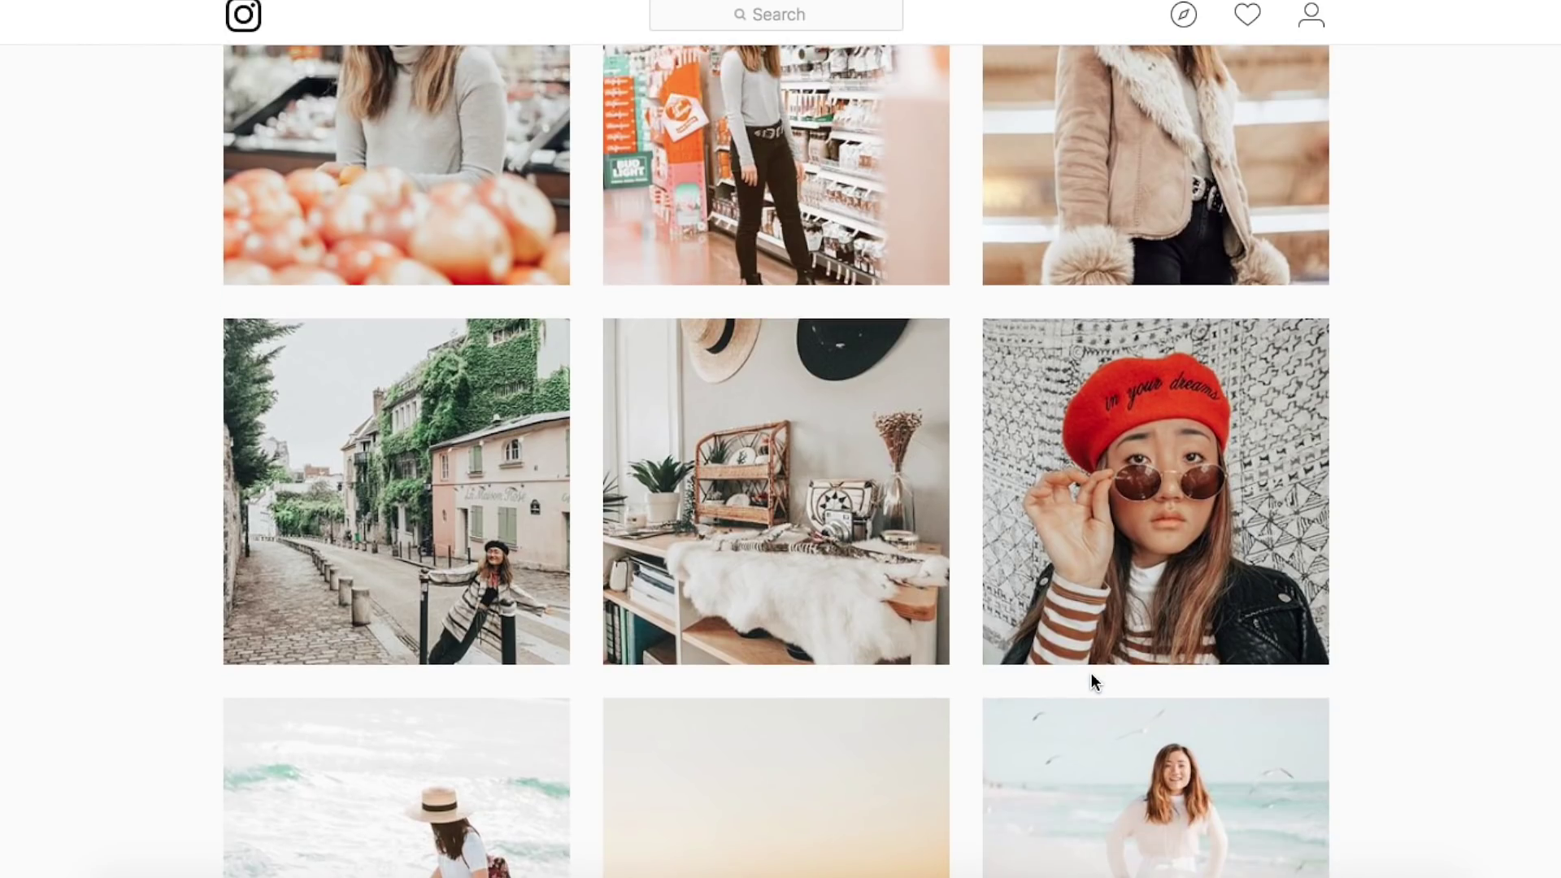
pyautogui.scroll(6, 1091, 673)
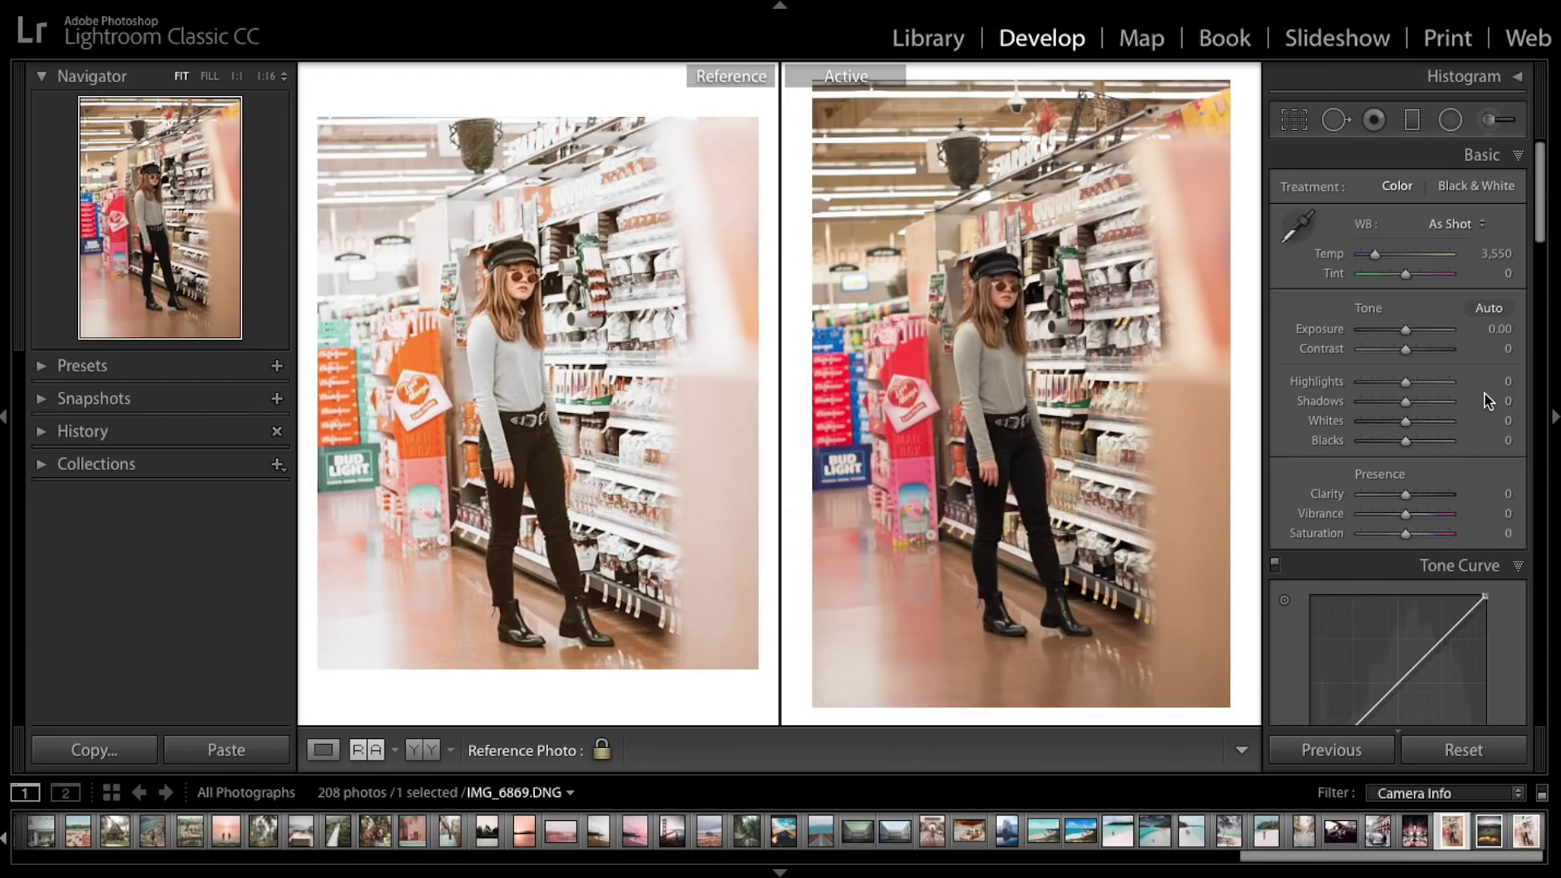
# - Crop the supermarket photo to the 4 x 5 / 8 x 10 aspect ratio and return to the Reference view
pyautogui.click(1304, 122)
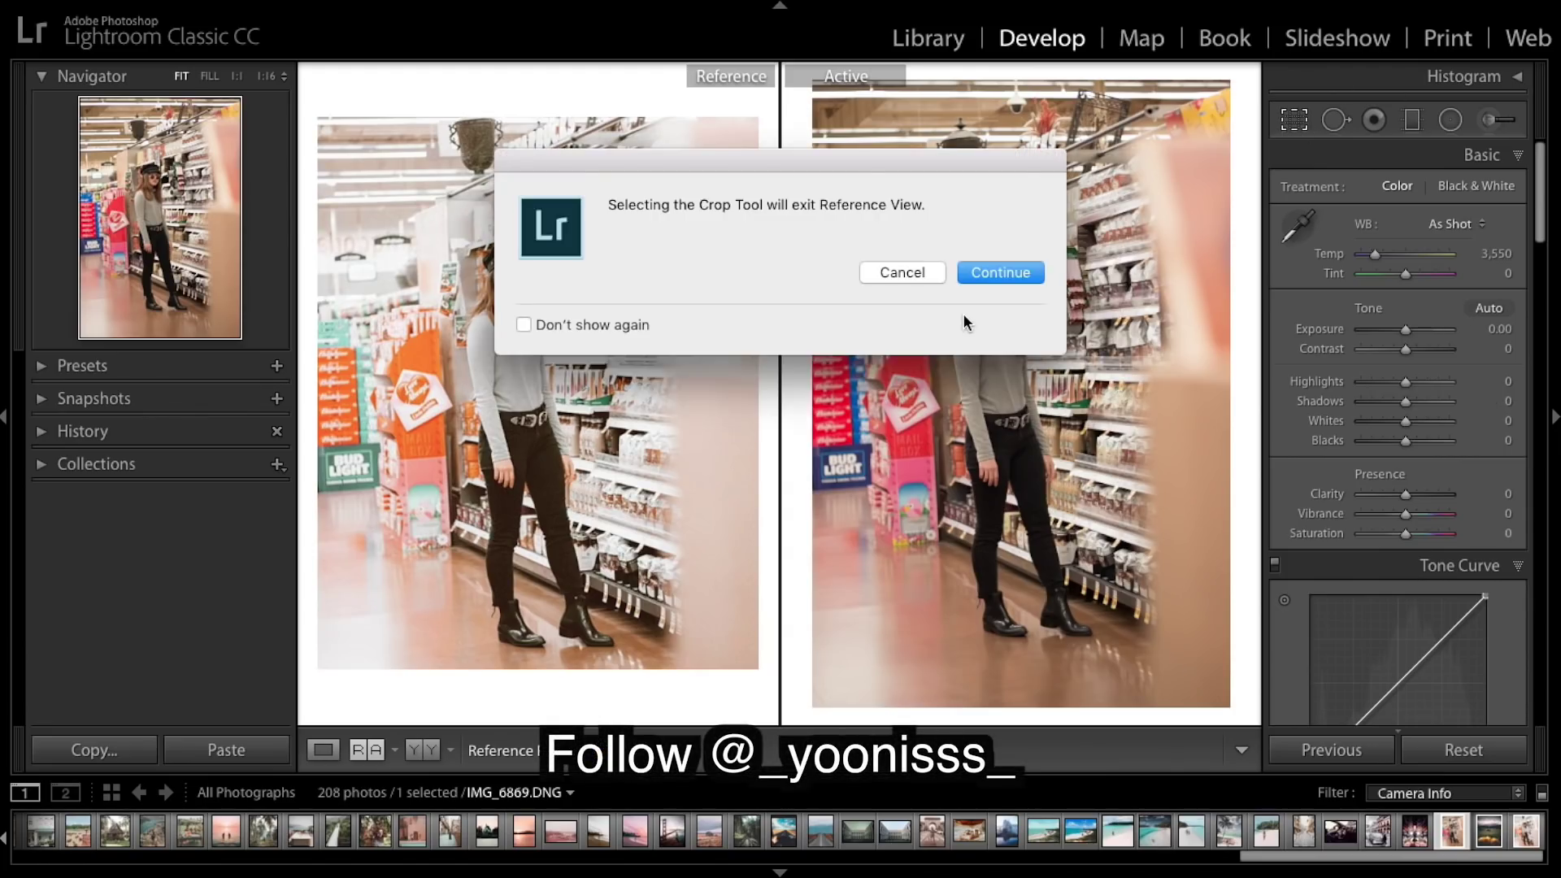
pyautogui.click(1012, 276)
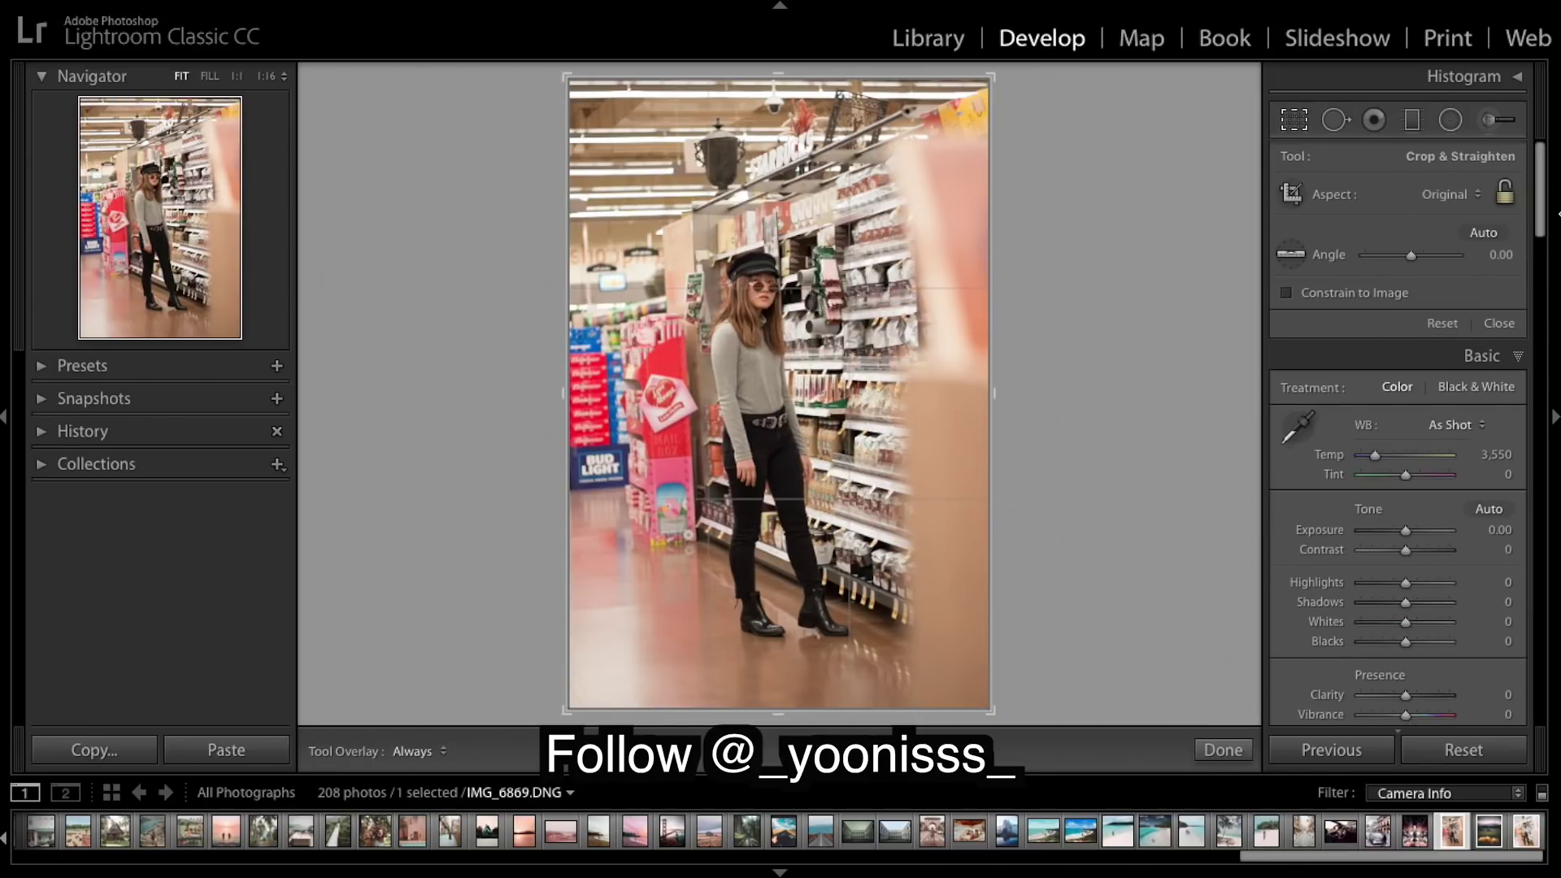
pyautogui.click(1481, 195)
pyautogui.click(1393, 249)
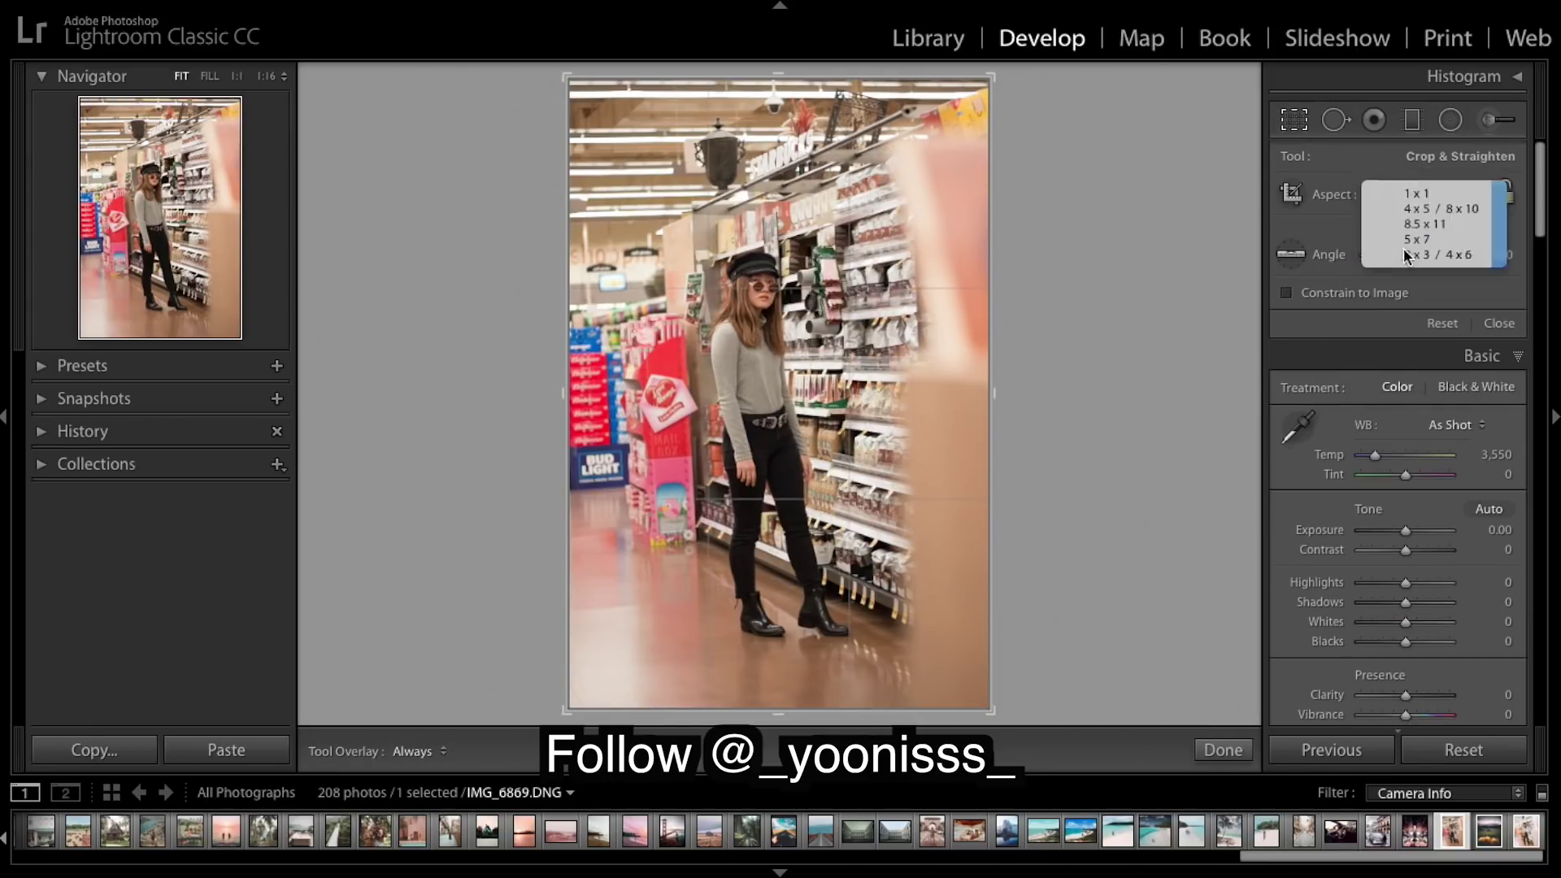
pyautogui.moveTo(761, 284); pyautogui.dragTo(763, 271)
pyautogui.click(1222, 749)
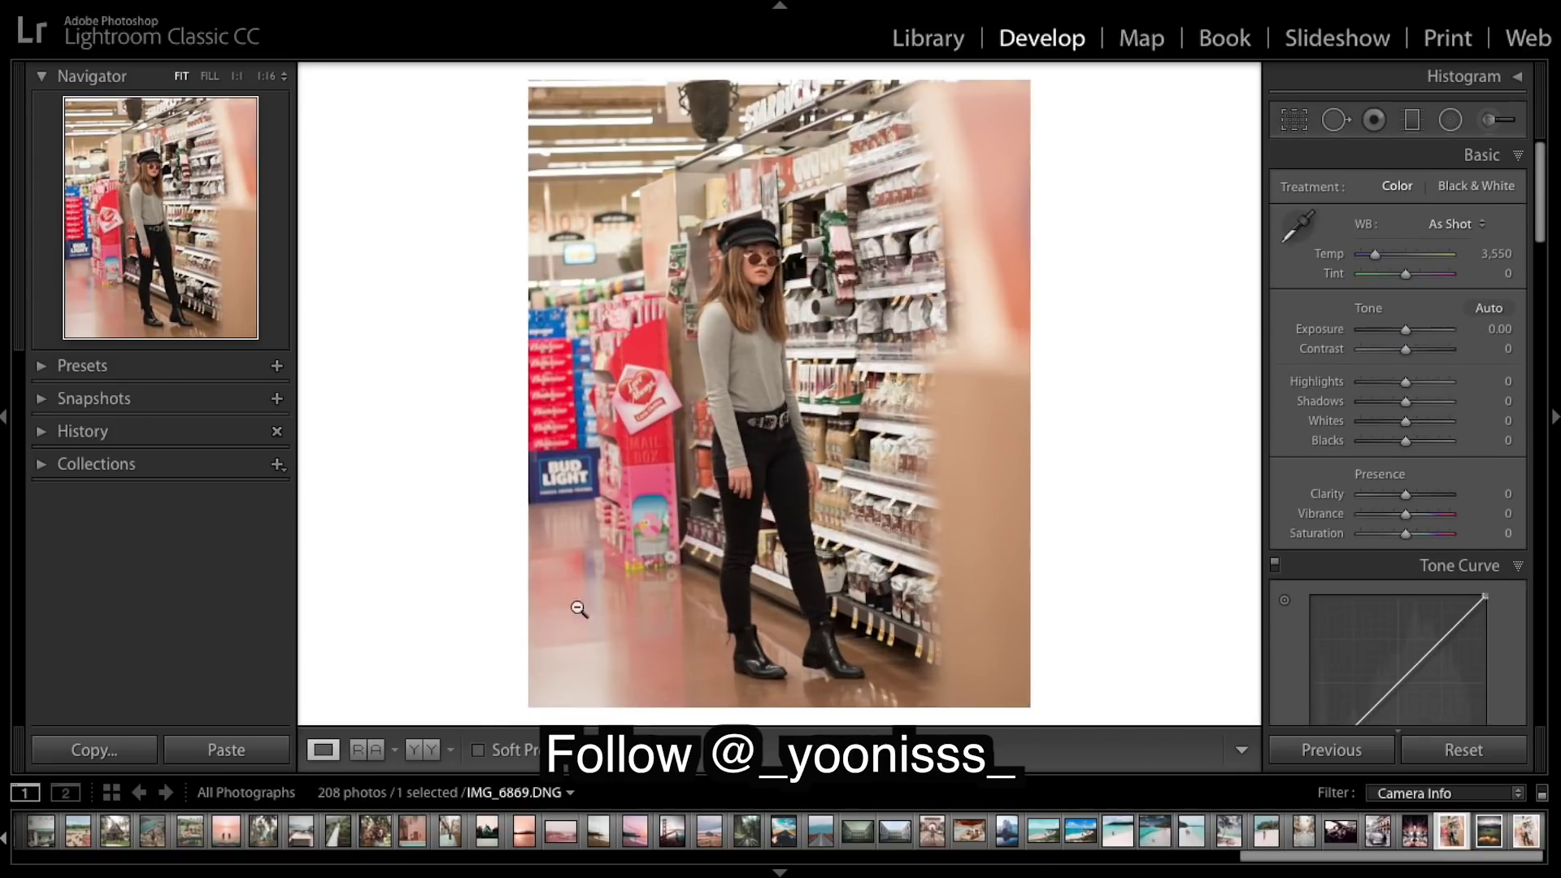
pyautogui.click(367, 749)
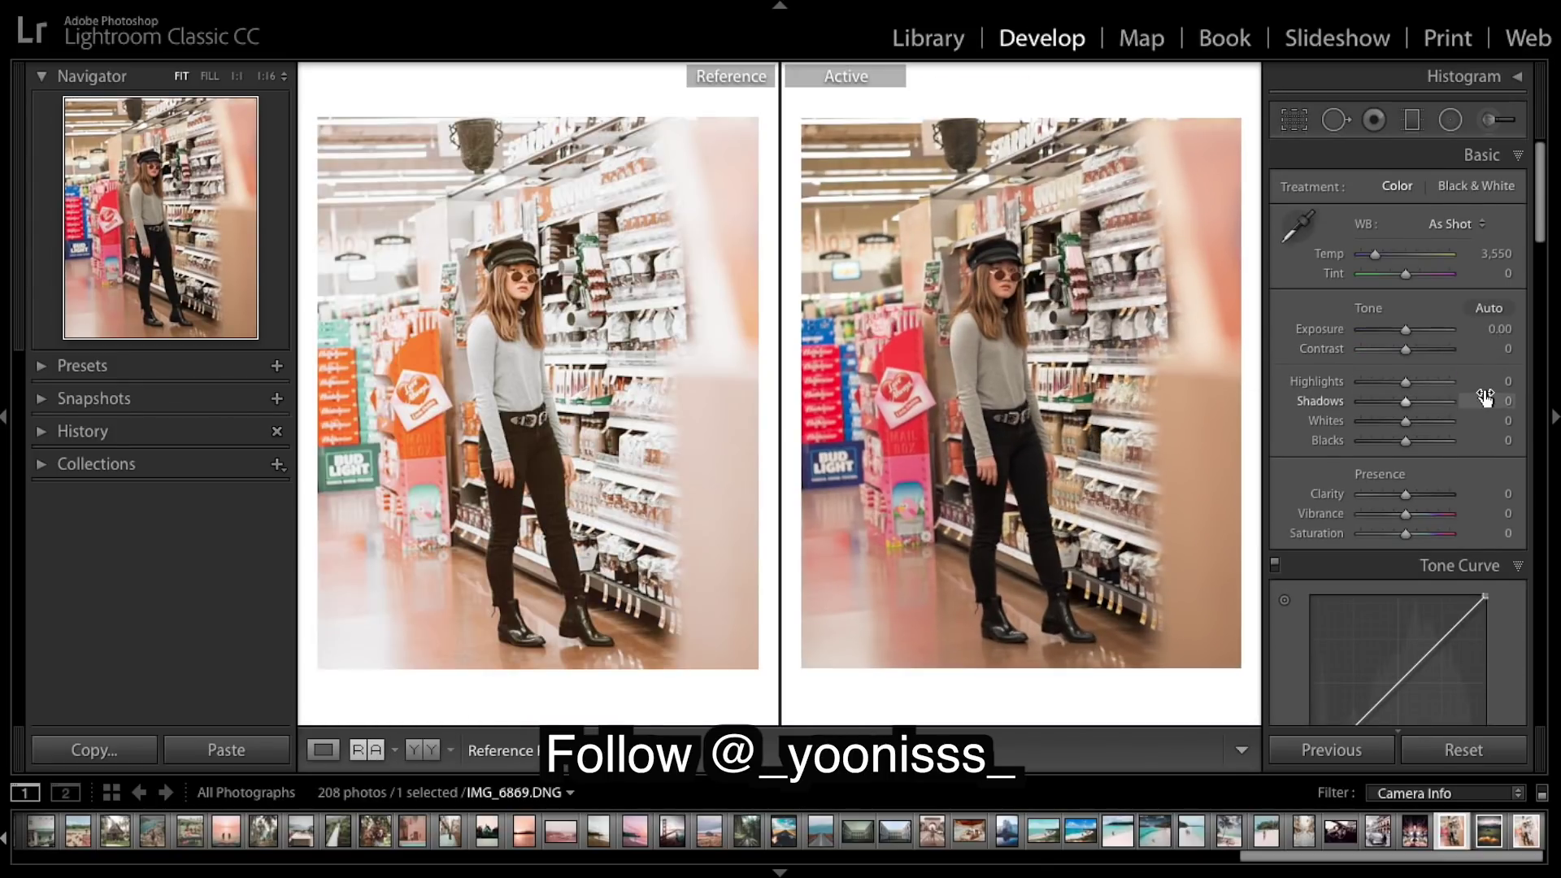
# - Enable the lens profile corrections and remove chromatic aberration
pyautogui.scroll(-10, 1485, 389)
pyautogui.scroll(-5, 1484, 389)
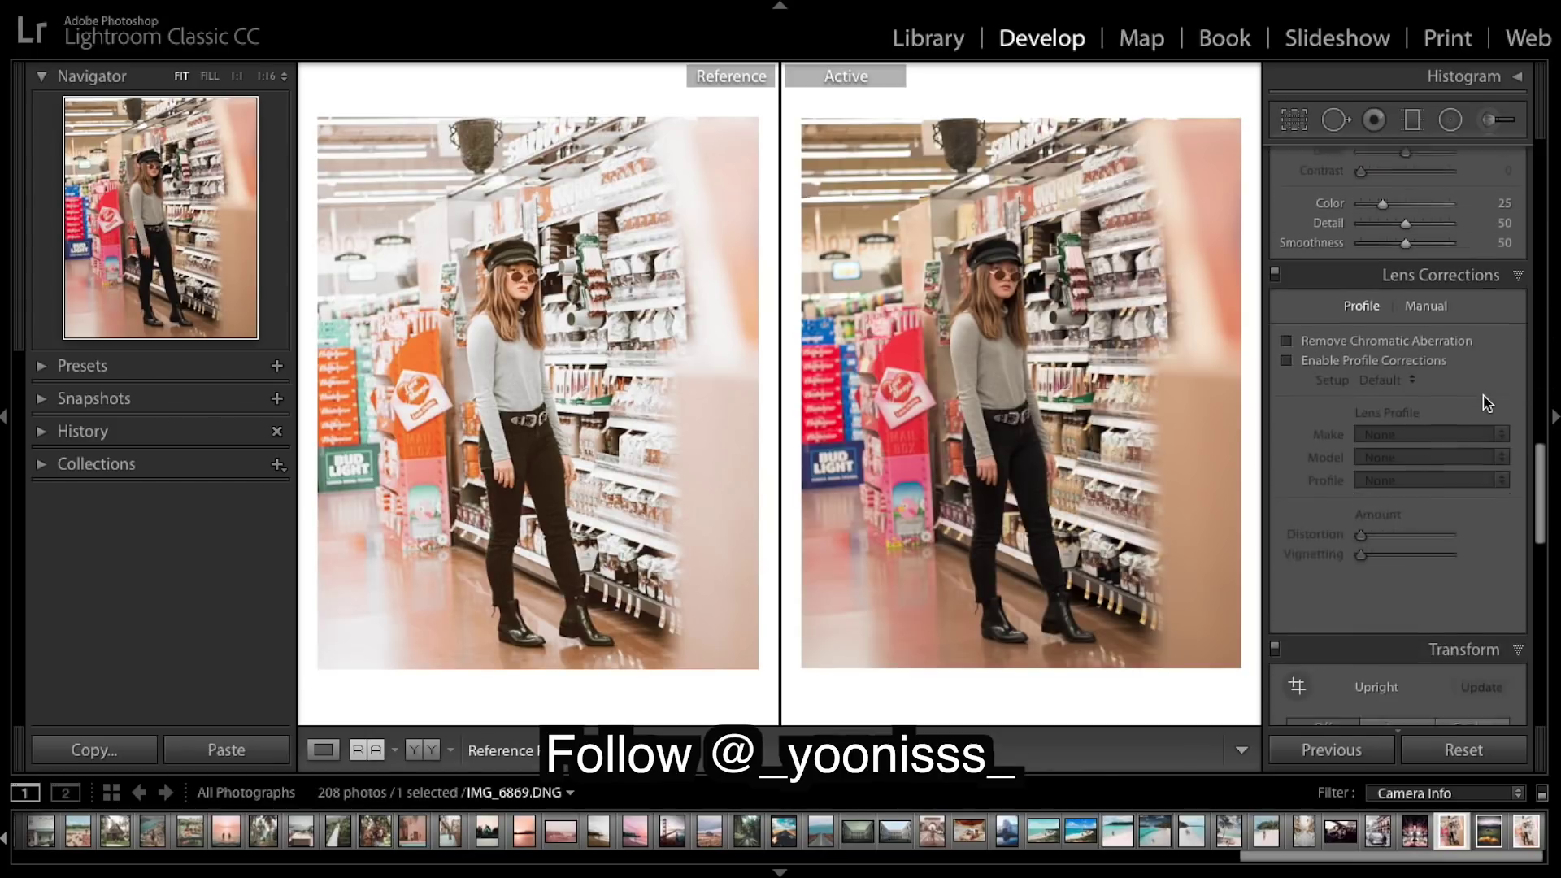
pyautogui.click(1285, 356)
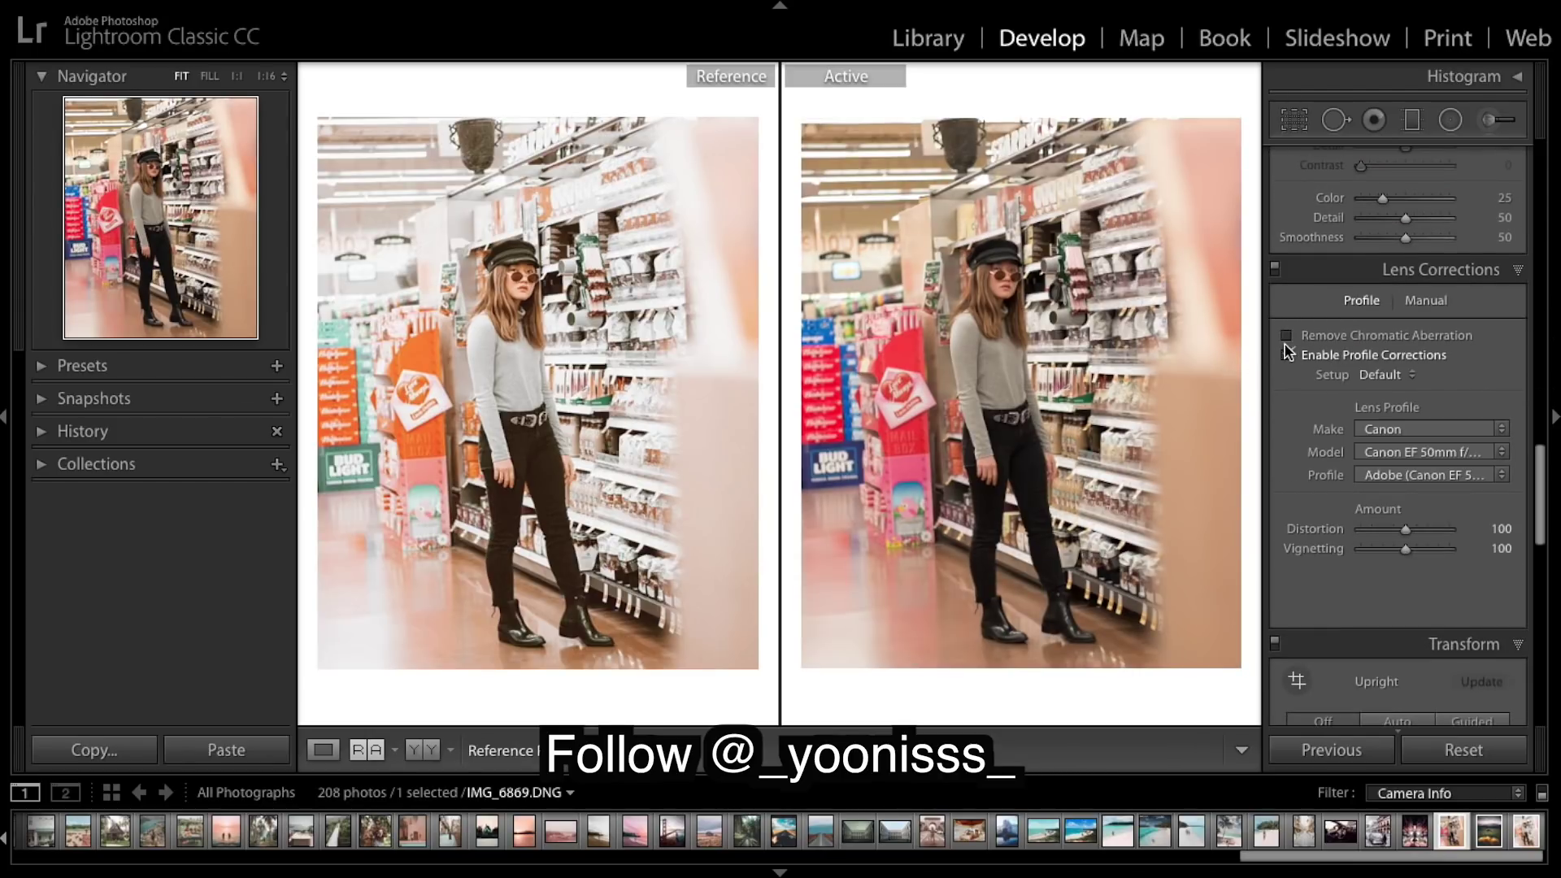
pyautogui.click(1286, 335)
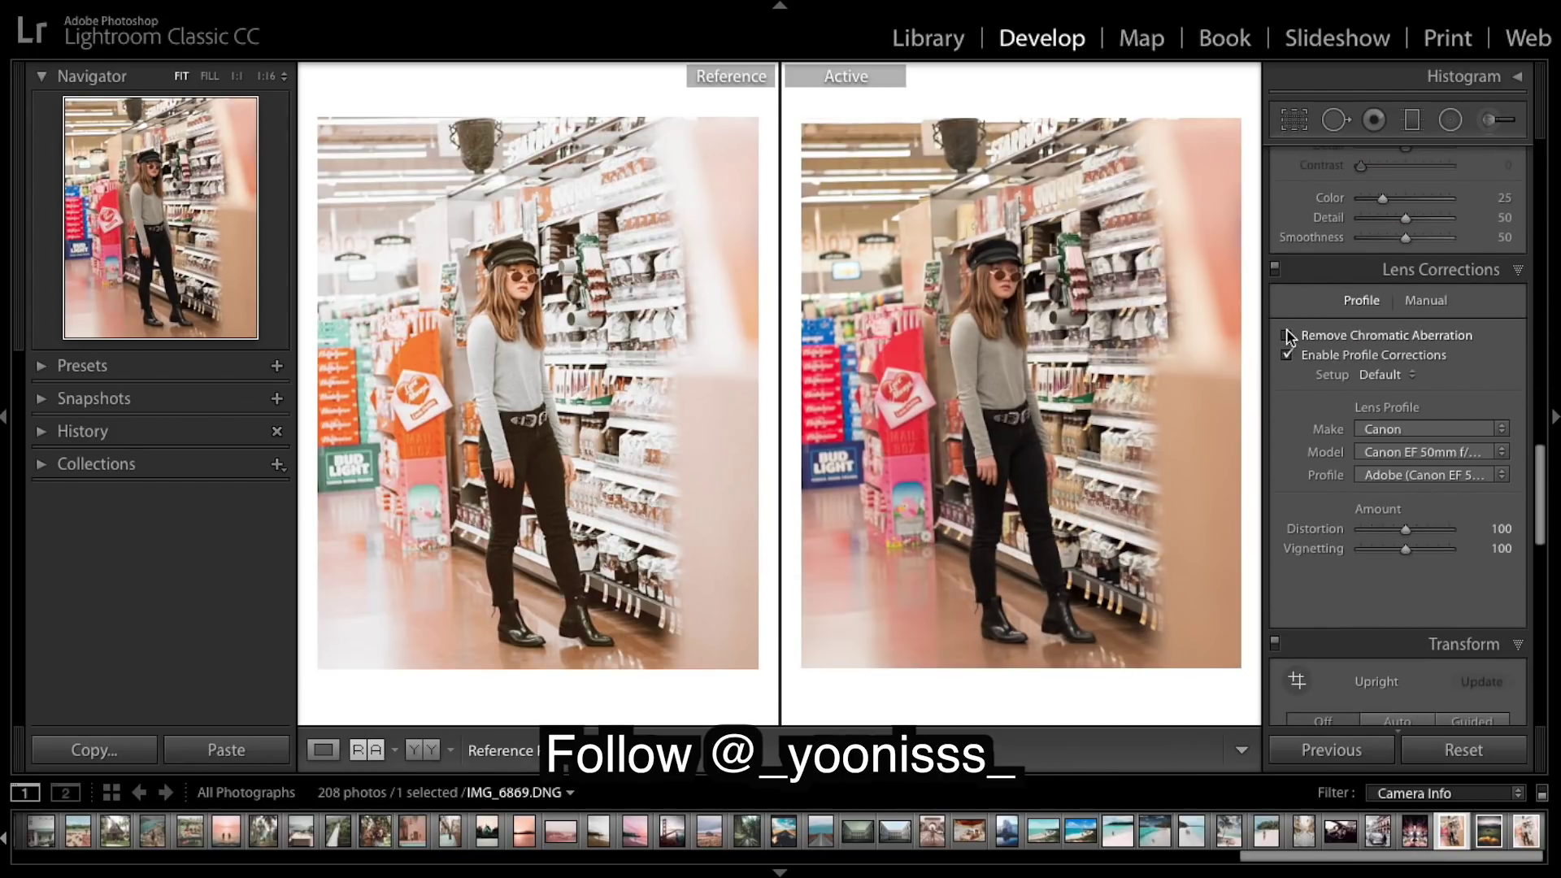
# - Cool the photo's white balance to a temperature of 3,321
pyautogui.scroll(10, 1509, 202)
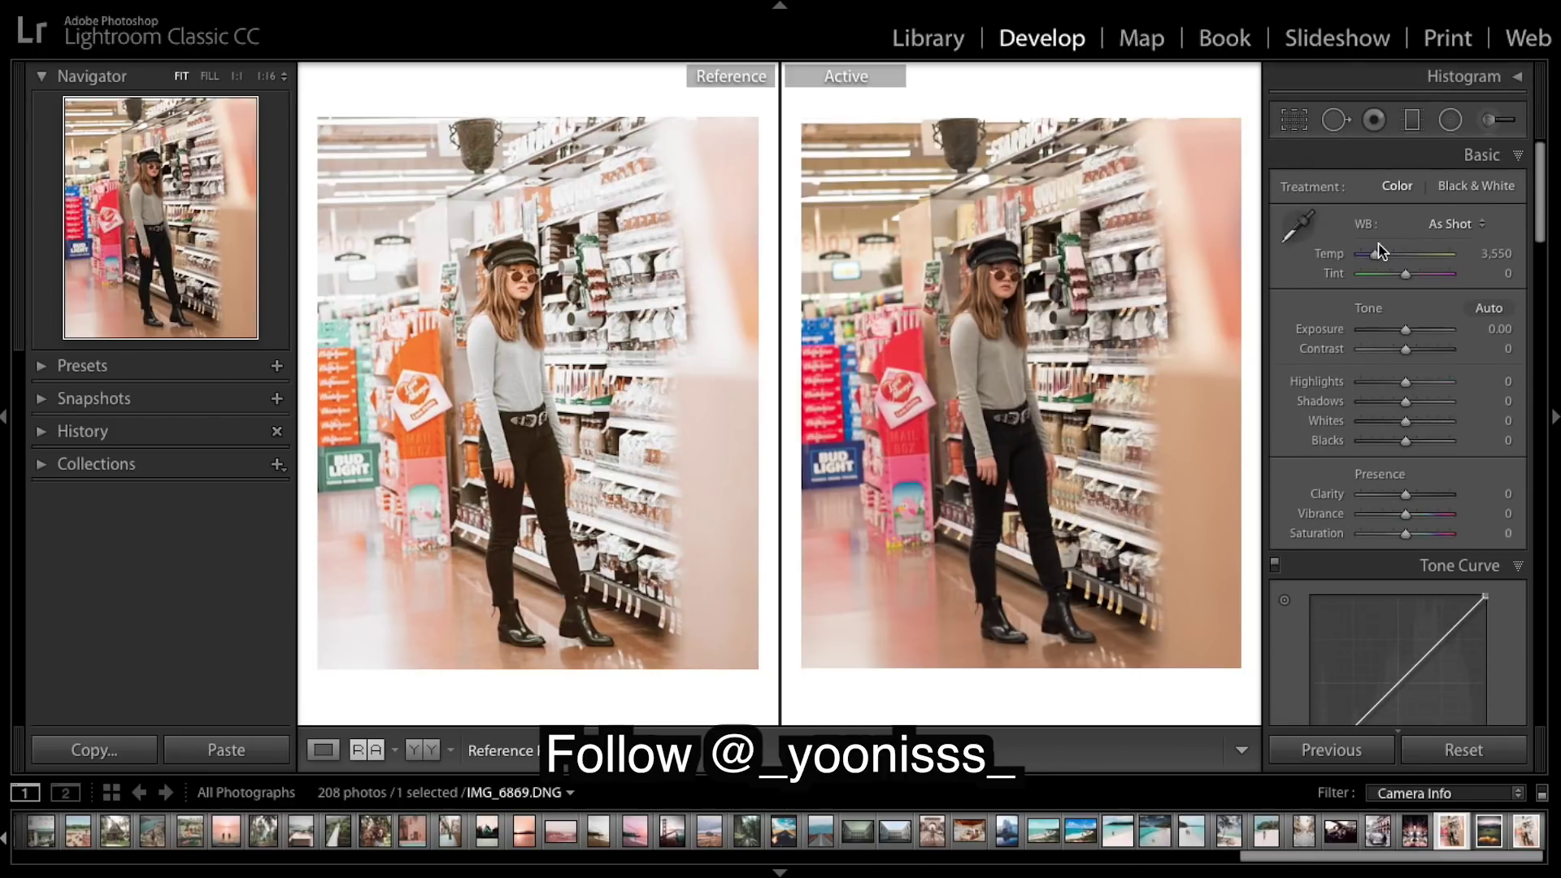
pyautogui.click(1377, 256)
pyautogui.moveTo(1375, 254); pyautogui.dragTo(1374, 255)
# - Reduce the photo's contrast to -65 and its highlights to -50
pyautogui.scroll(-1, 1437, 300)
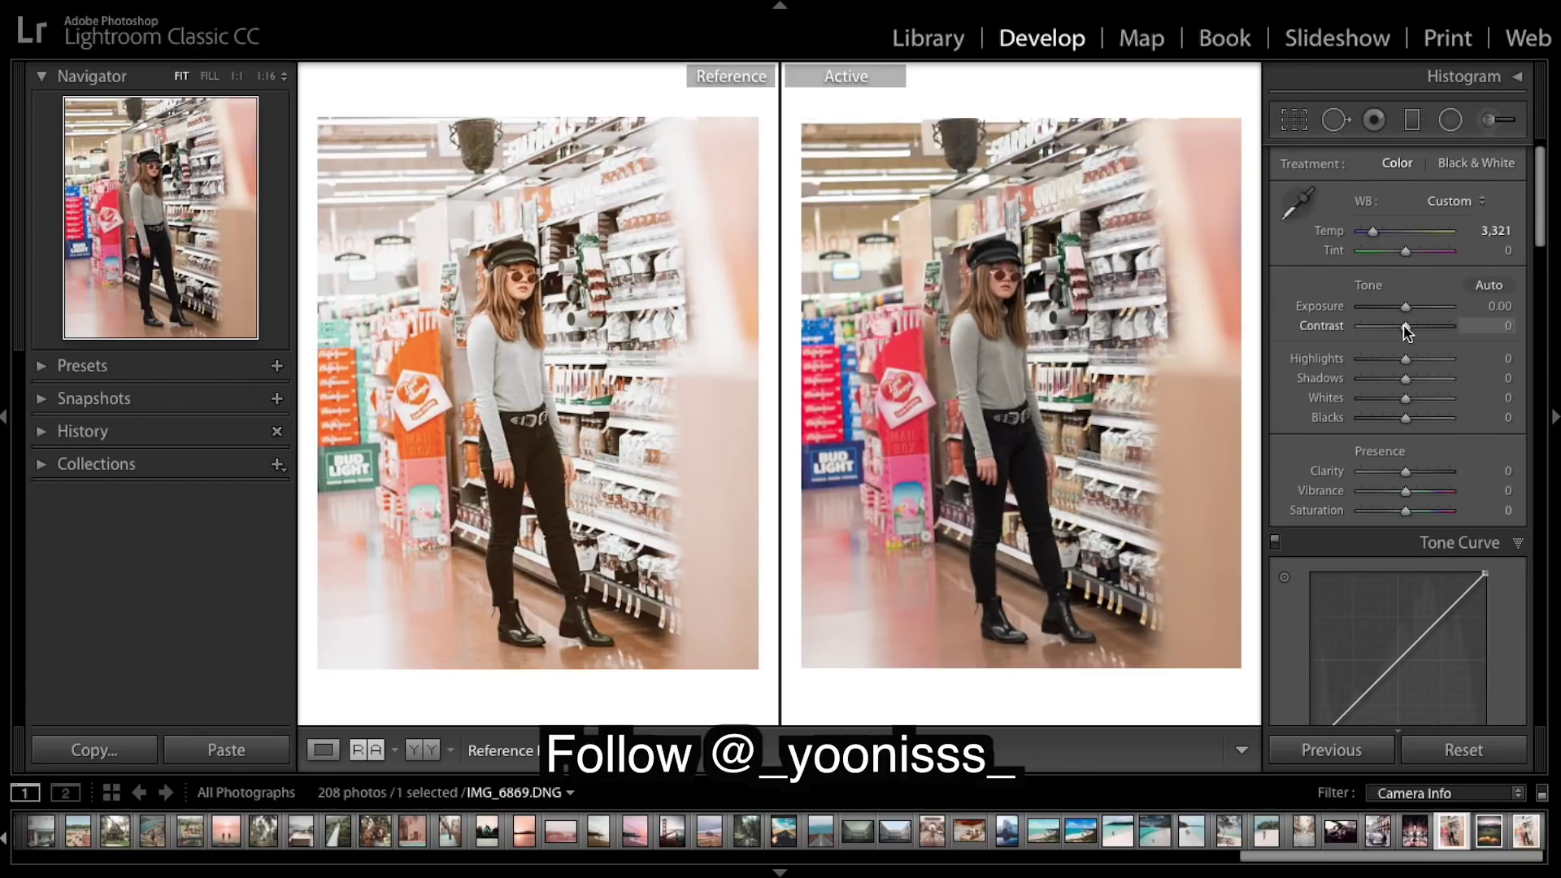
pyautogui.moveTo(1404, 329); pyautogui.dragTo(1376, 333)
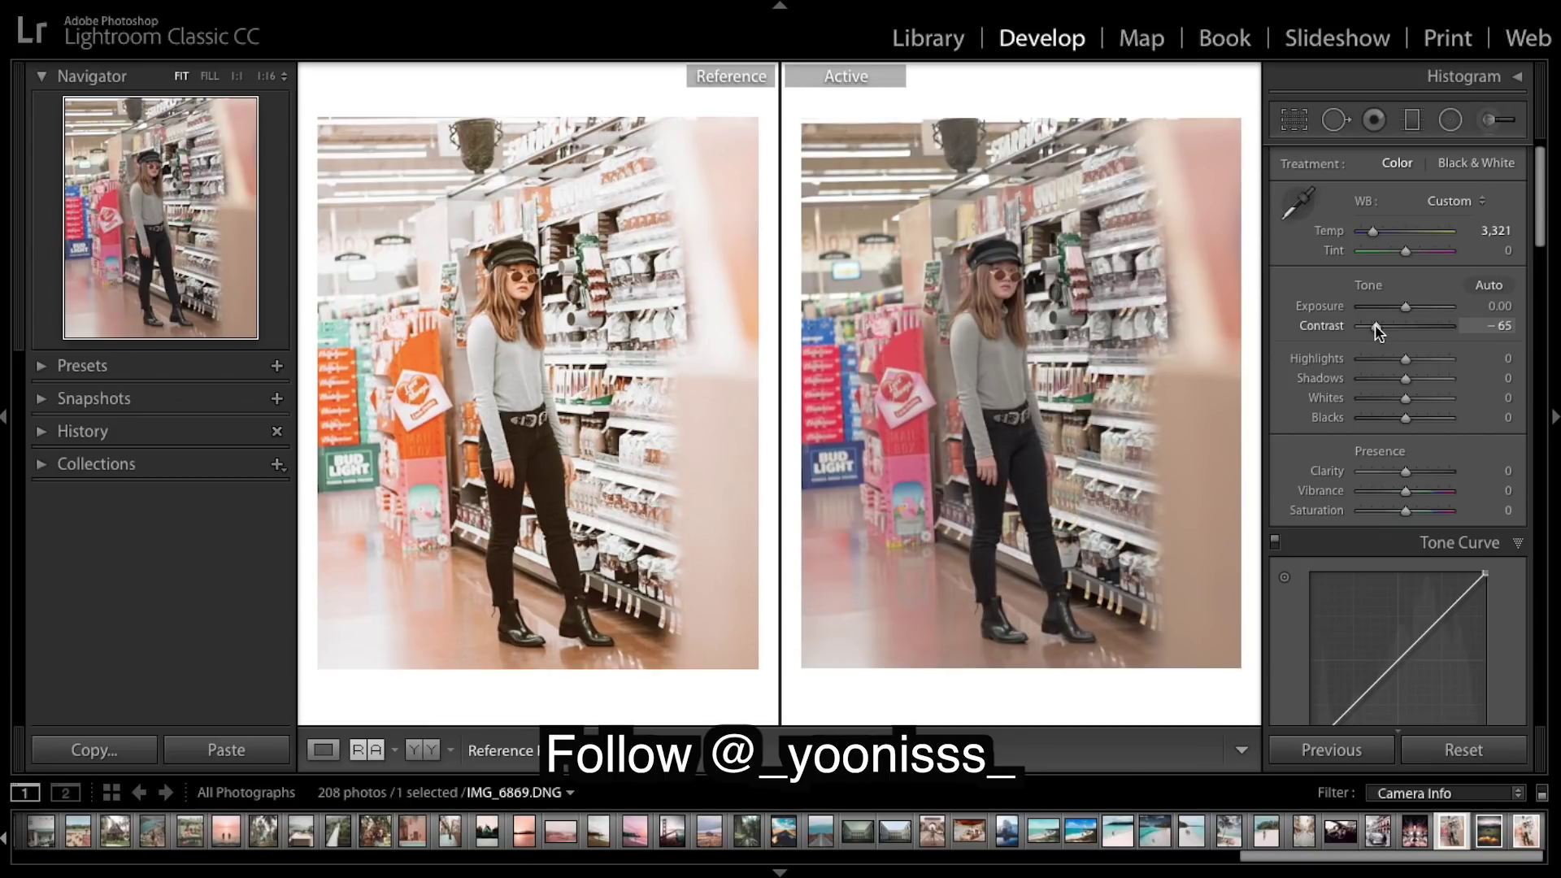
pyautogui.scroll(-1, 1431, 382)
pyautogui.moveTo(1405, 353); pyautogui.dragTo(1371, 358)
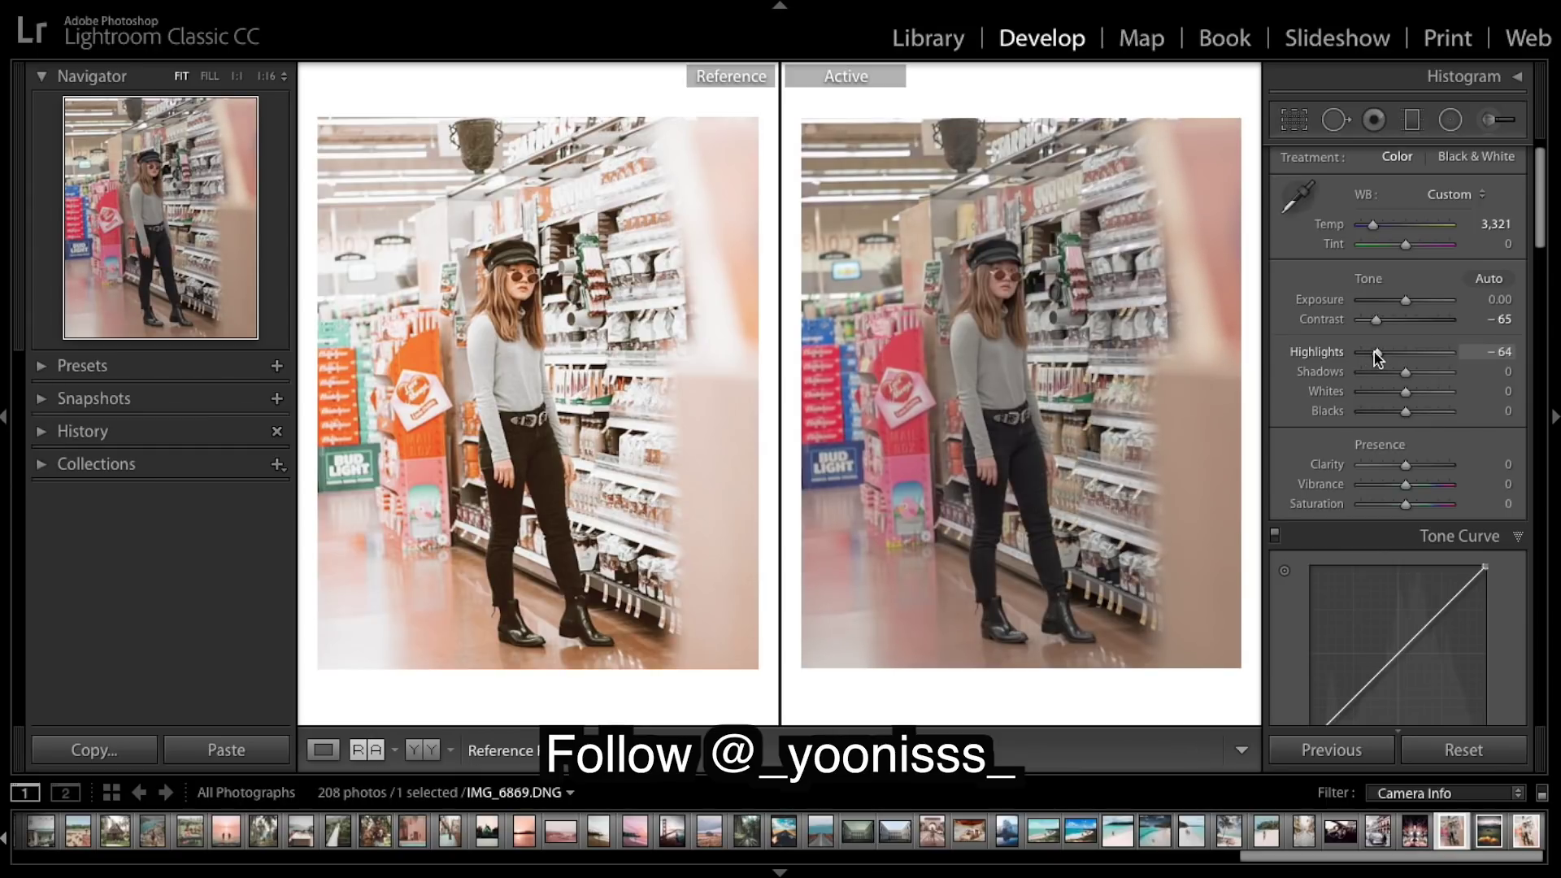
pyautogui.moveTo(1378, 357); pyautogui.dragTo(1383, 359)
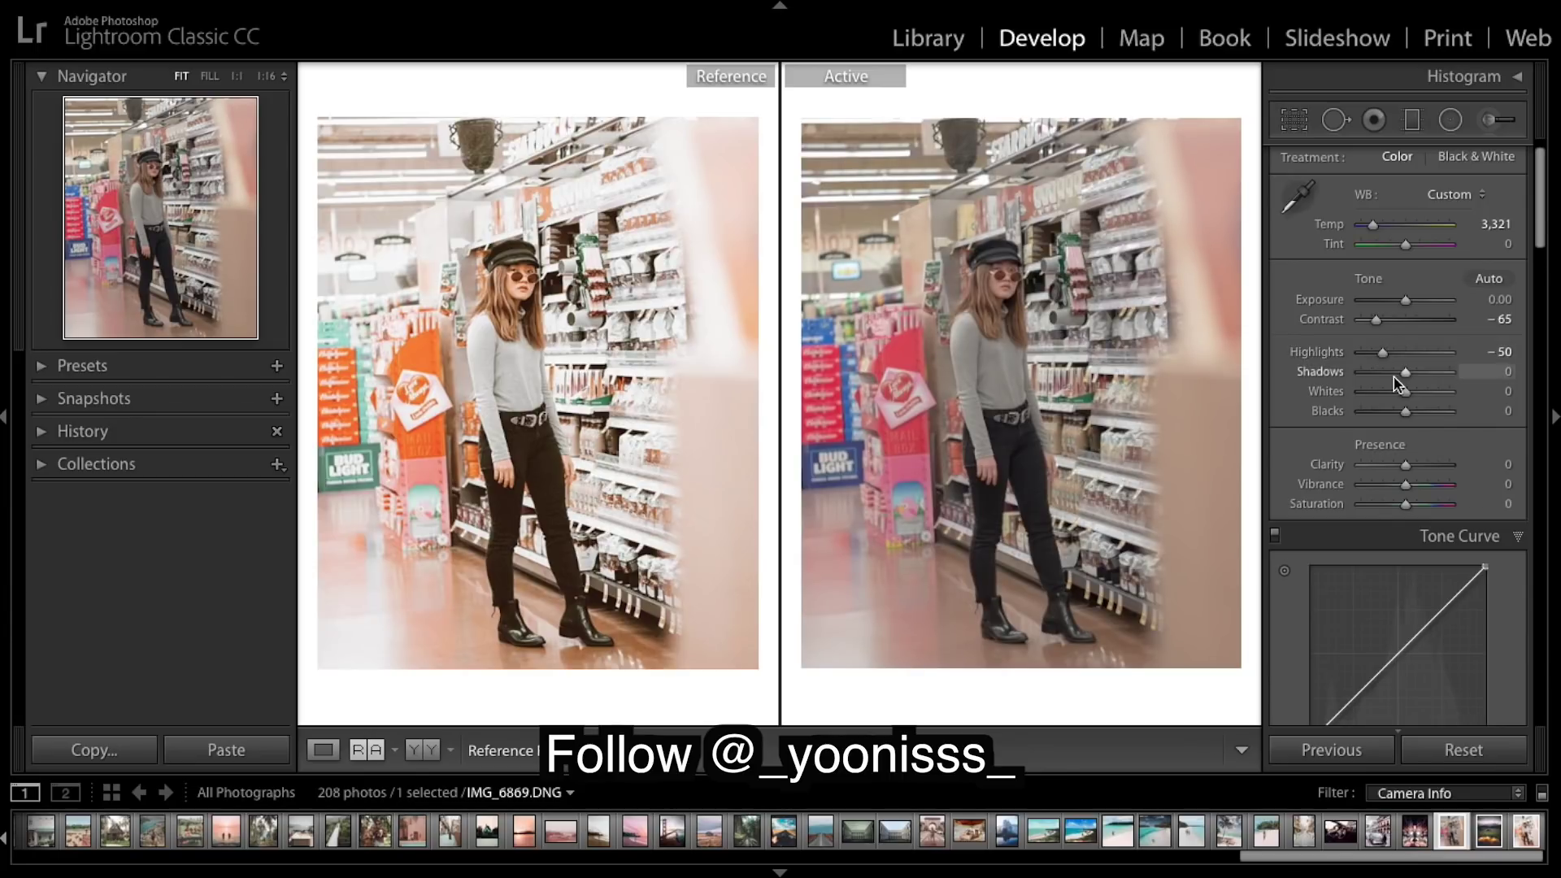
# - Set the tone sliders to shadows +63, whites +89 and blacks -40
pyautogui.moveTo(1404, 374); pyautogui.dragTo(1423, 376)
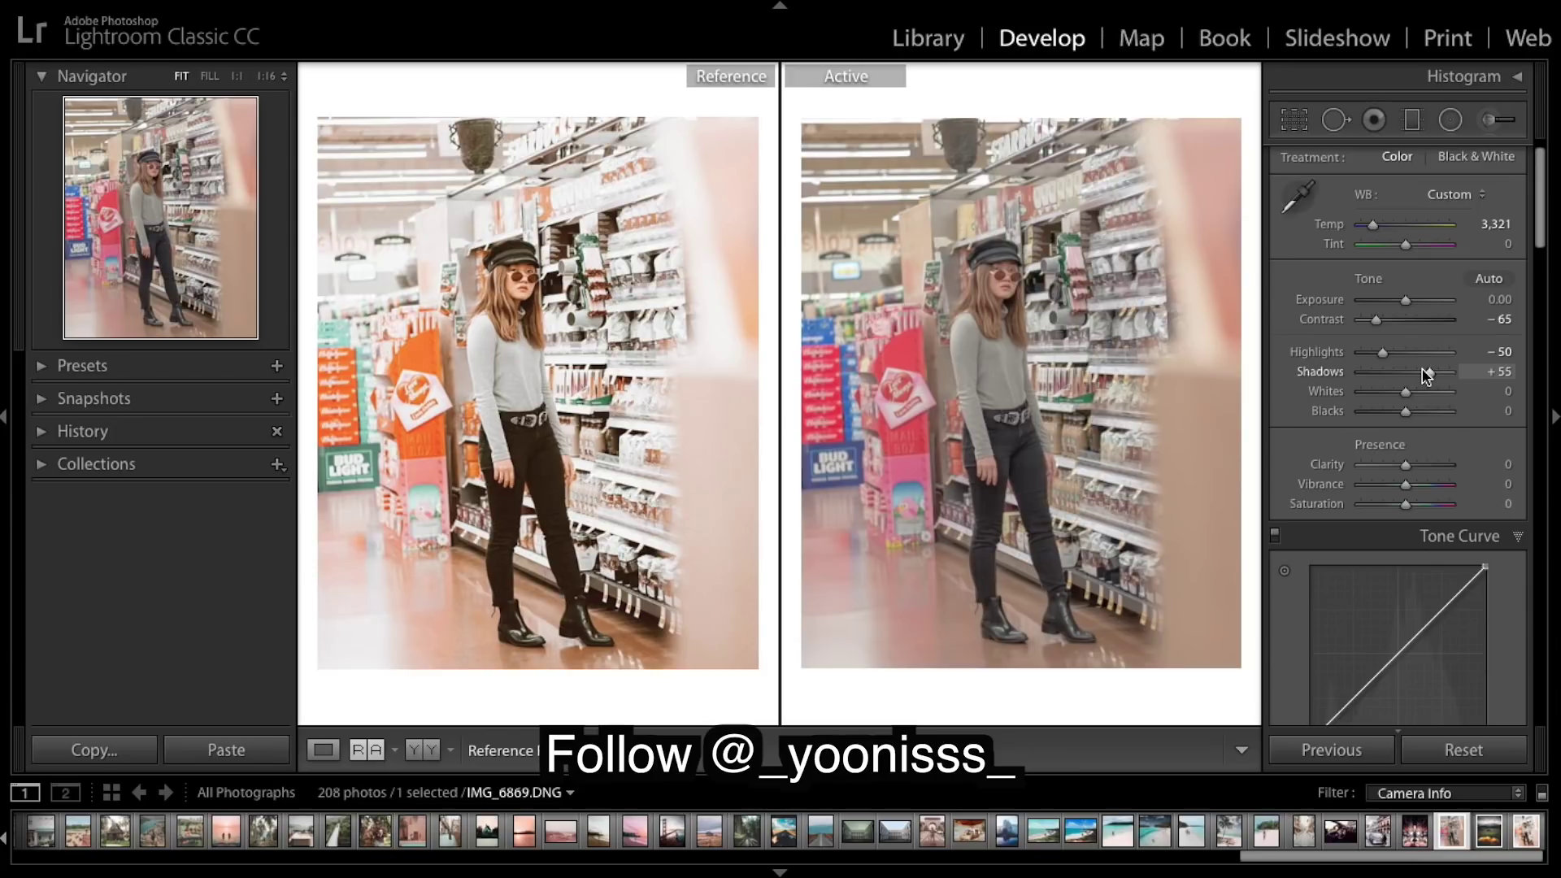
pyautogui.moveTo(1425, 375)
pyautogui.mouseDown()
pyautogui.moveTo(1459, 401)
pyautogui.moveTo(1446, 397)
pyautogui.mouseUp()
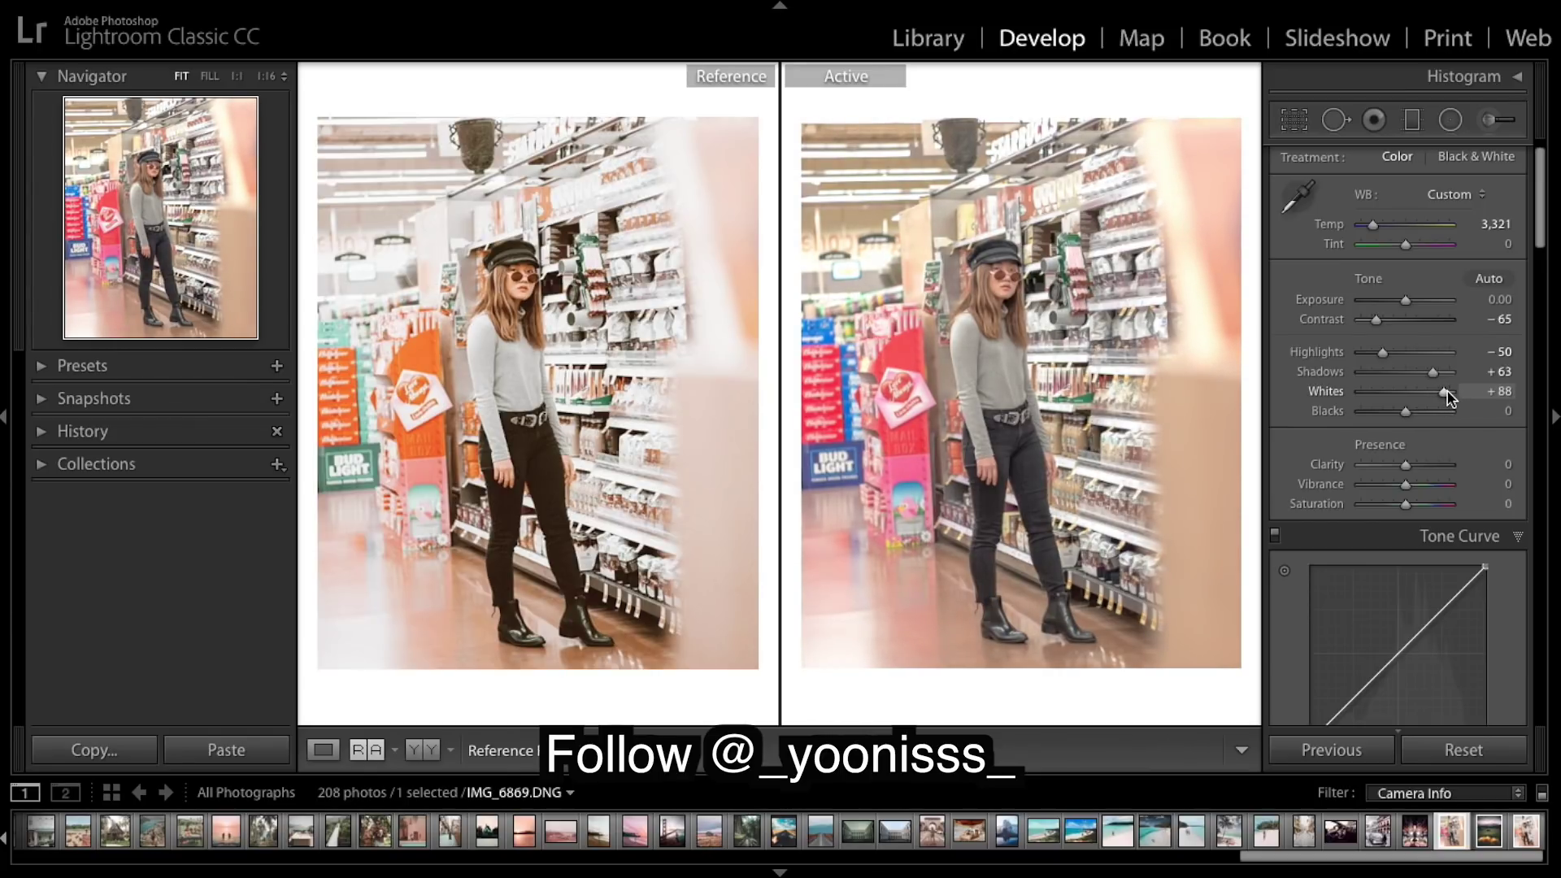
pyautogui.moveTo(1451, 398); pyautogui.dragTo(1452, 398)
pyautogui.moveTo(1409, 417); pyautogui.dragTo(1390, 417)
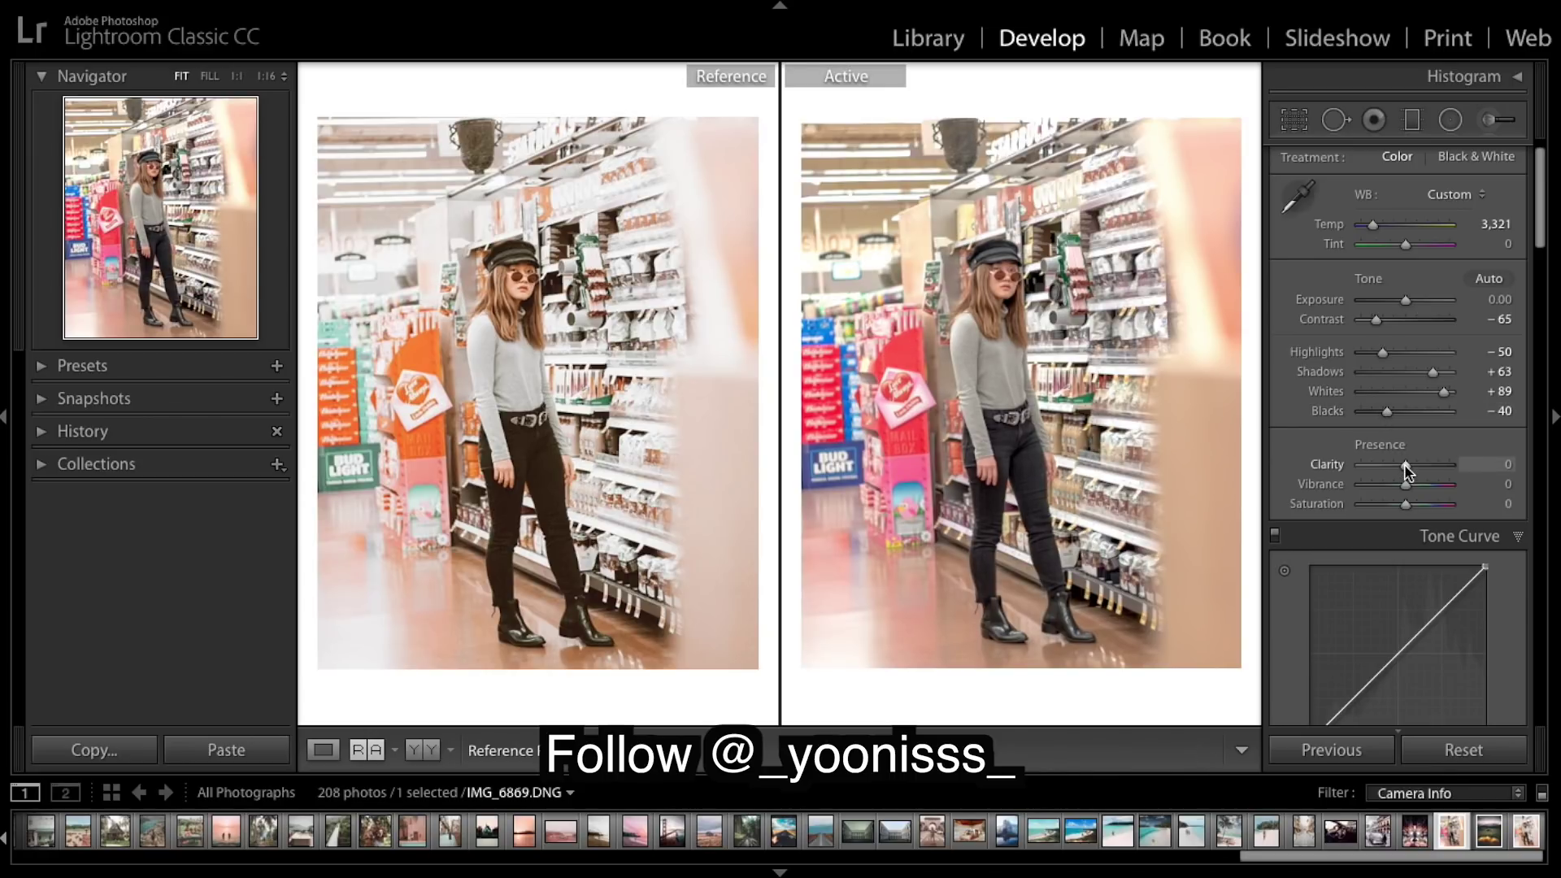
# - Soften the photo with clarity at -8 and vibrance at -10
pyautogui.moveTo(1406, 469)
pyautogui.mouseDown()
pyautogui.moveTo(1386, 464)
pyautogui.moveTo(1417, 470)
pyautogui.moveTo(1400, 470)
pyautogui.mouseUp()
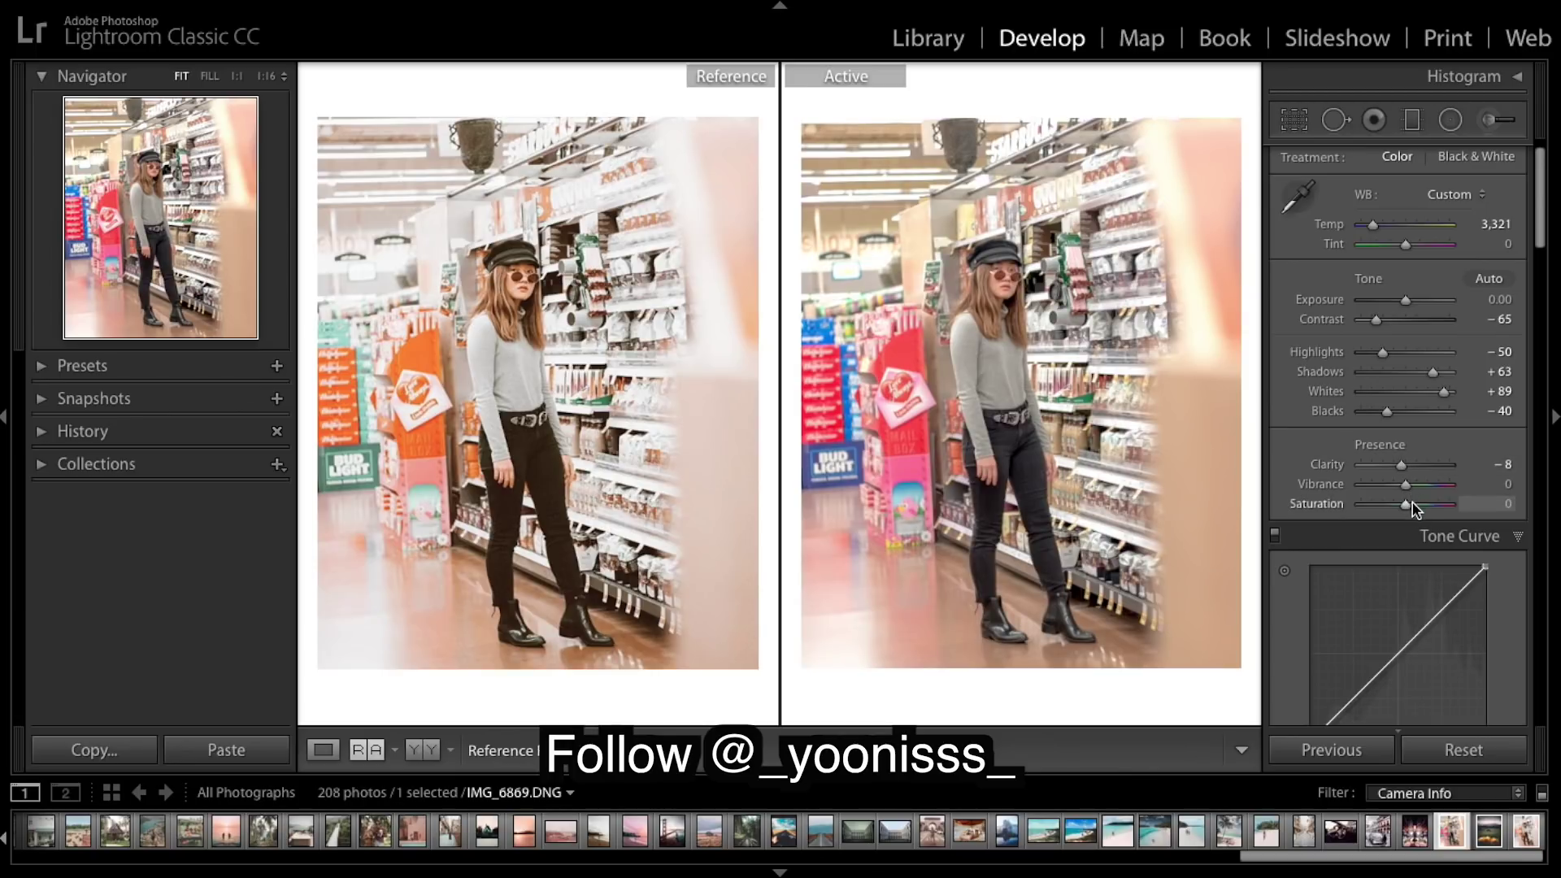
pyautogui.moveTo(1404, 485); pyautogui.dragTo(1404, 491)
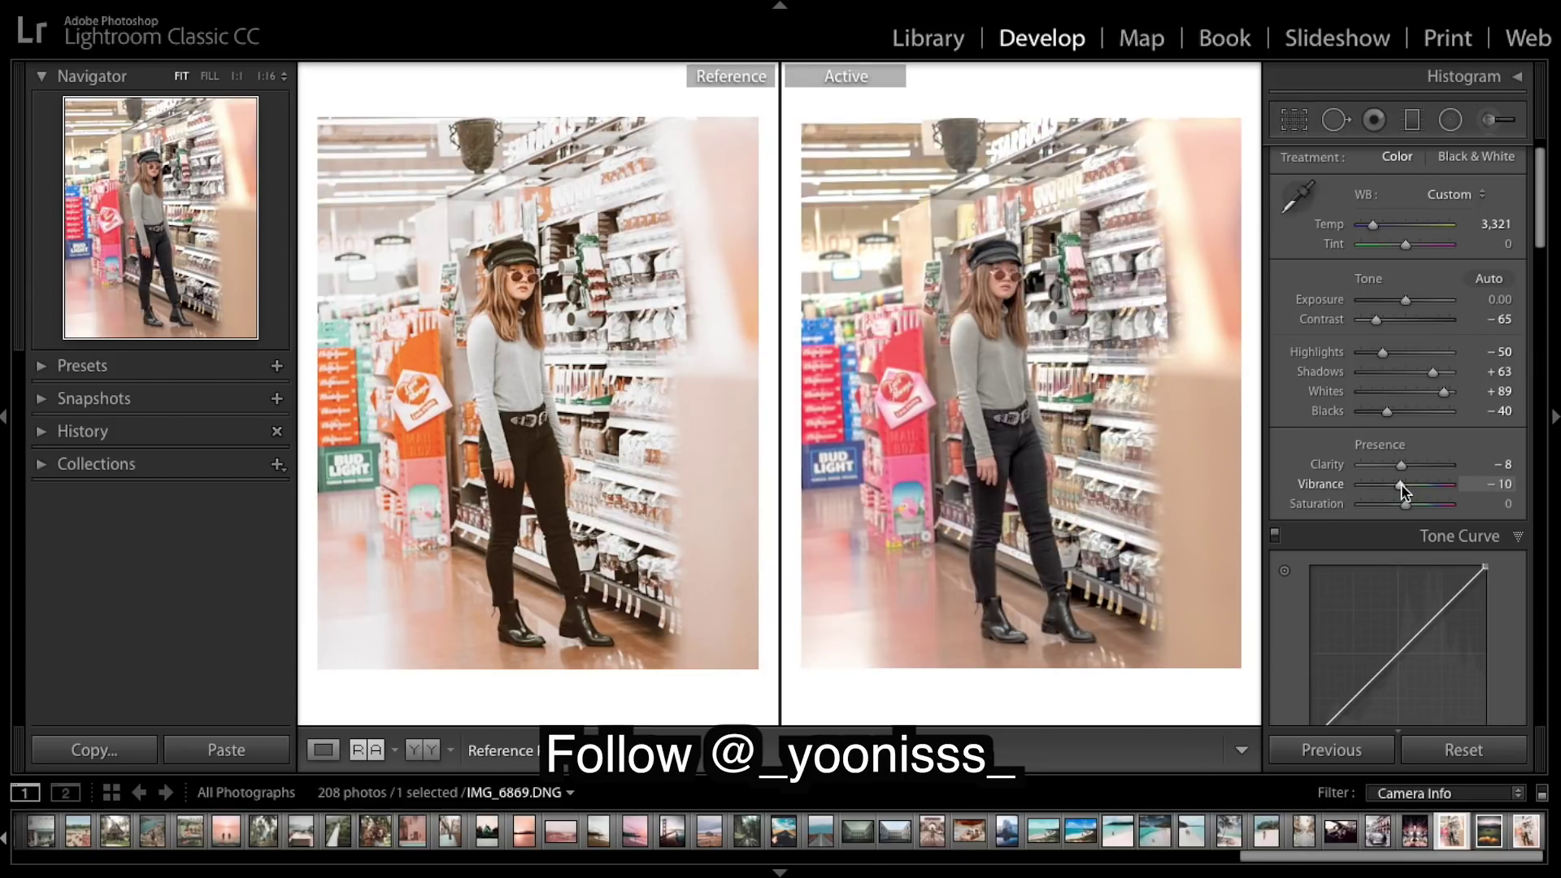
pyautogui.scroll(-6, 1463, 394)
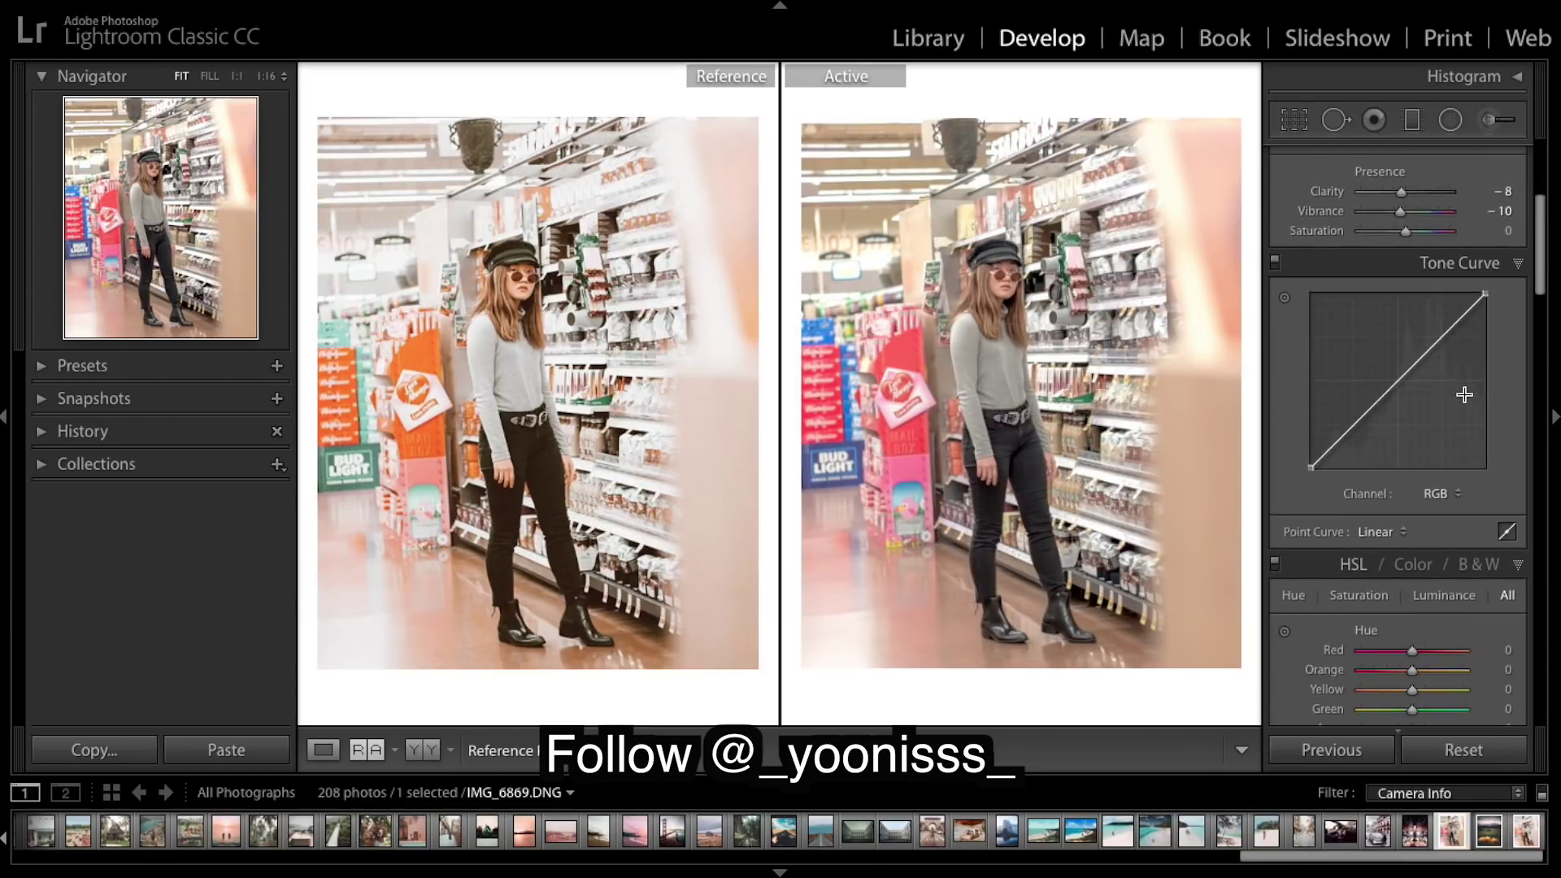
pyautogui.scroll(2, 1309, 300)
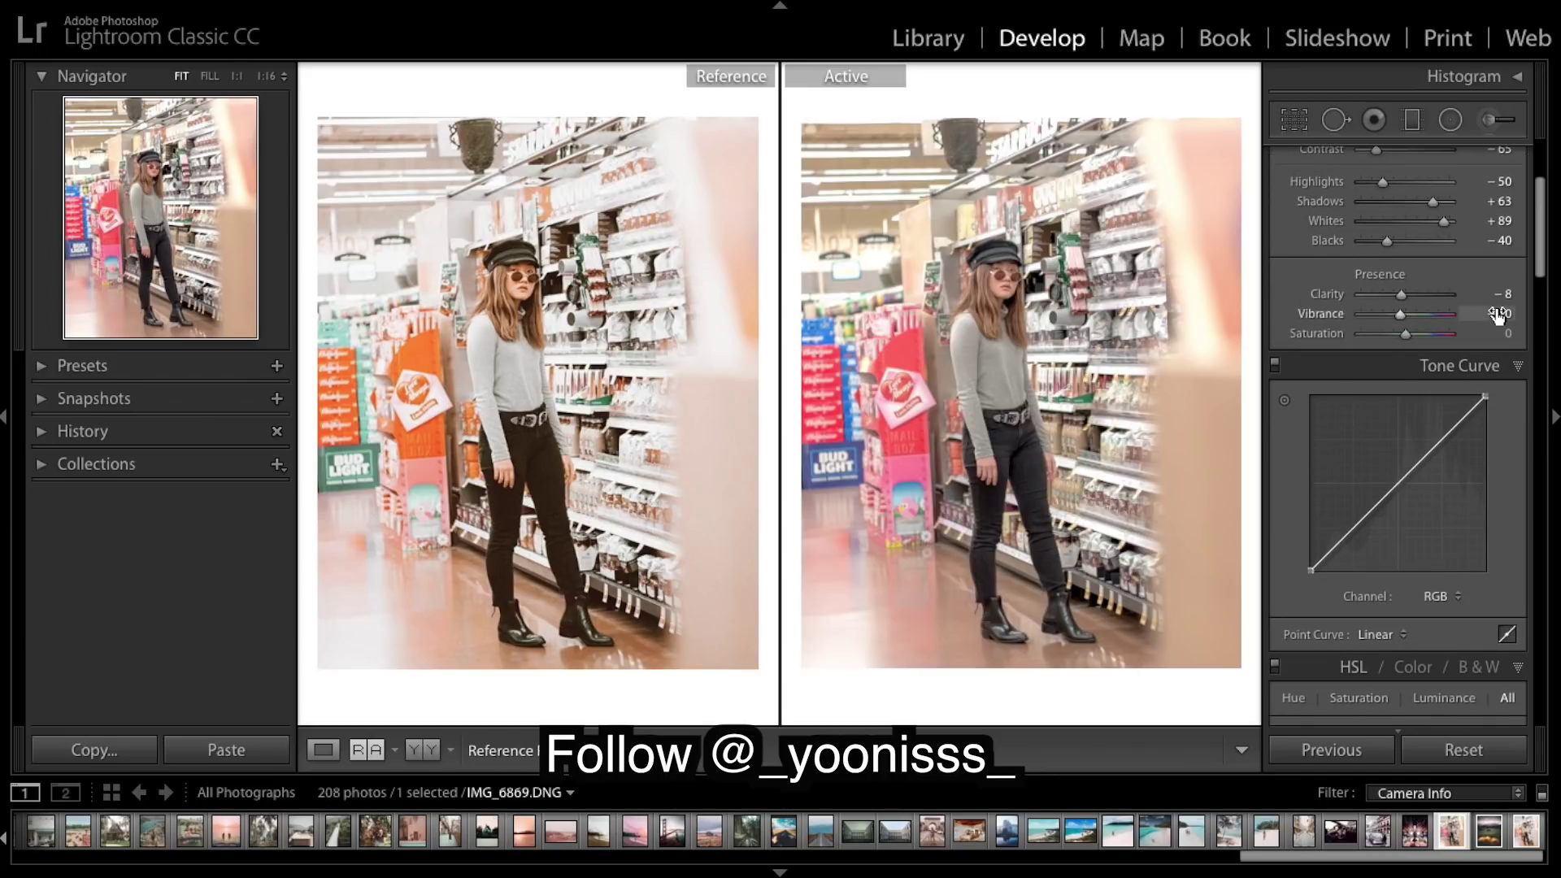
pyautogui.scroll(2, 1498, 316)
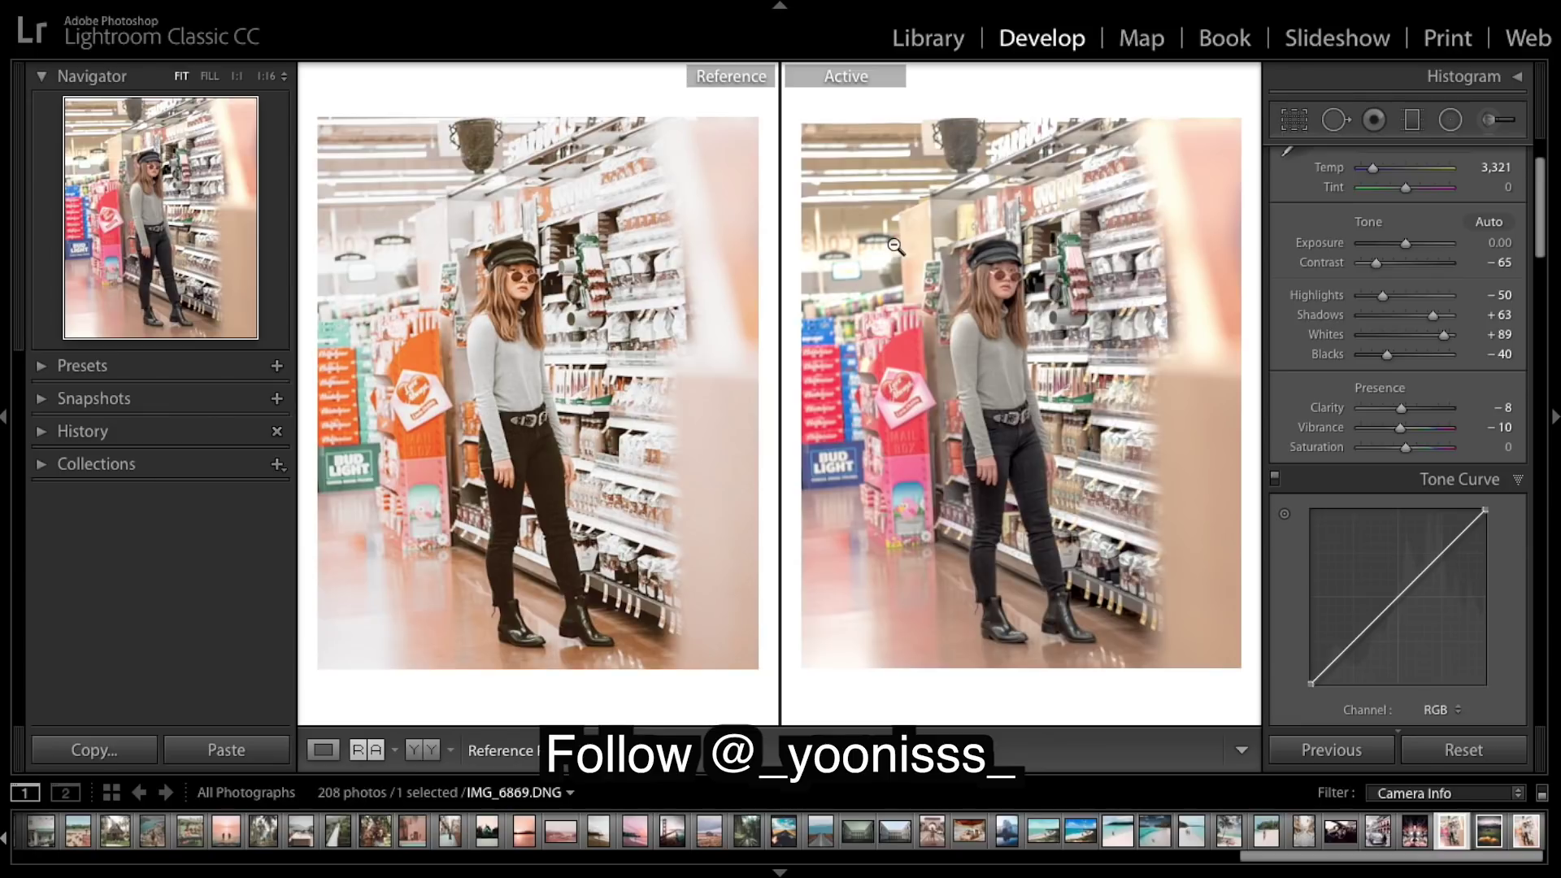
# - Shape the RGB tone curve into a faded S-curve with a lowered white endpoint, raised black endpoint and highlight point at about 65.9 / 72.9 %
pyautogui.scroll(-2, 1455, 480)
pyautogui.click(1439, 442)
pyautogui.moveTo(1481, 407)
pyautogui.mouseDown()
pyautogui.moveTo(1514, 428)
pyautogui.moveTo(1488, 429)
pyautogui.mouseUp()
pyautogui.rightClick(1495, 417)
pyautogui.press('Escape')
pyautogui.click(1382, 494)
pyautogui.moveTo(1383, 497); pyautogui.dragTo(1431, 447)
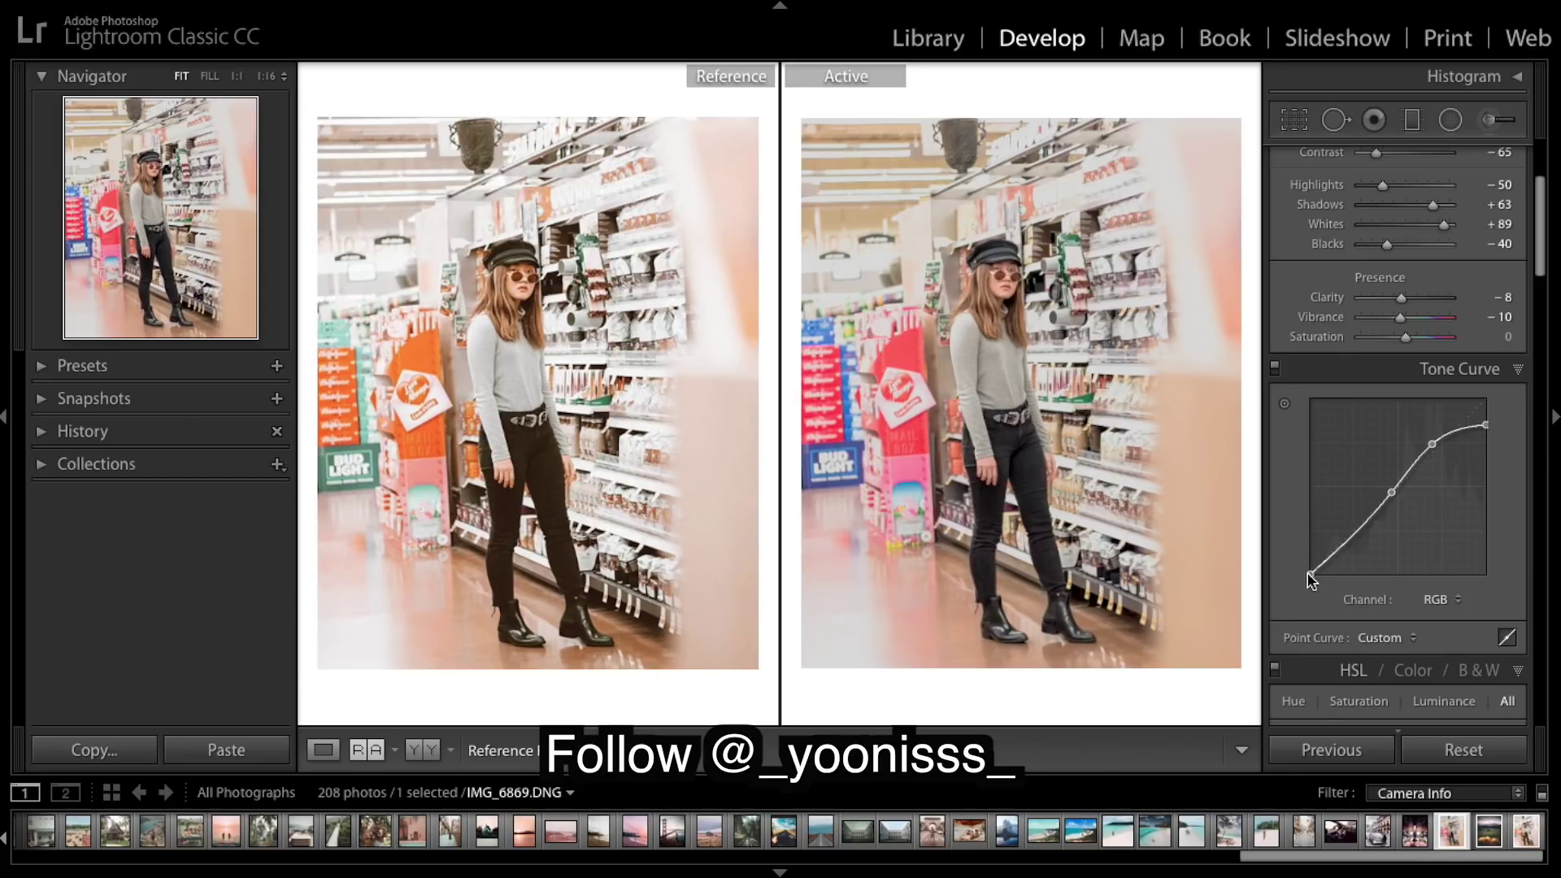
pyautogui.moveTo(1309, 574); pyautogui.dragTo(1376, 506)
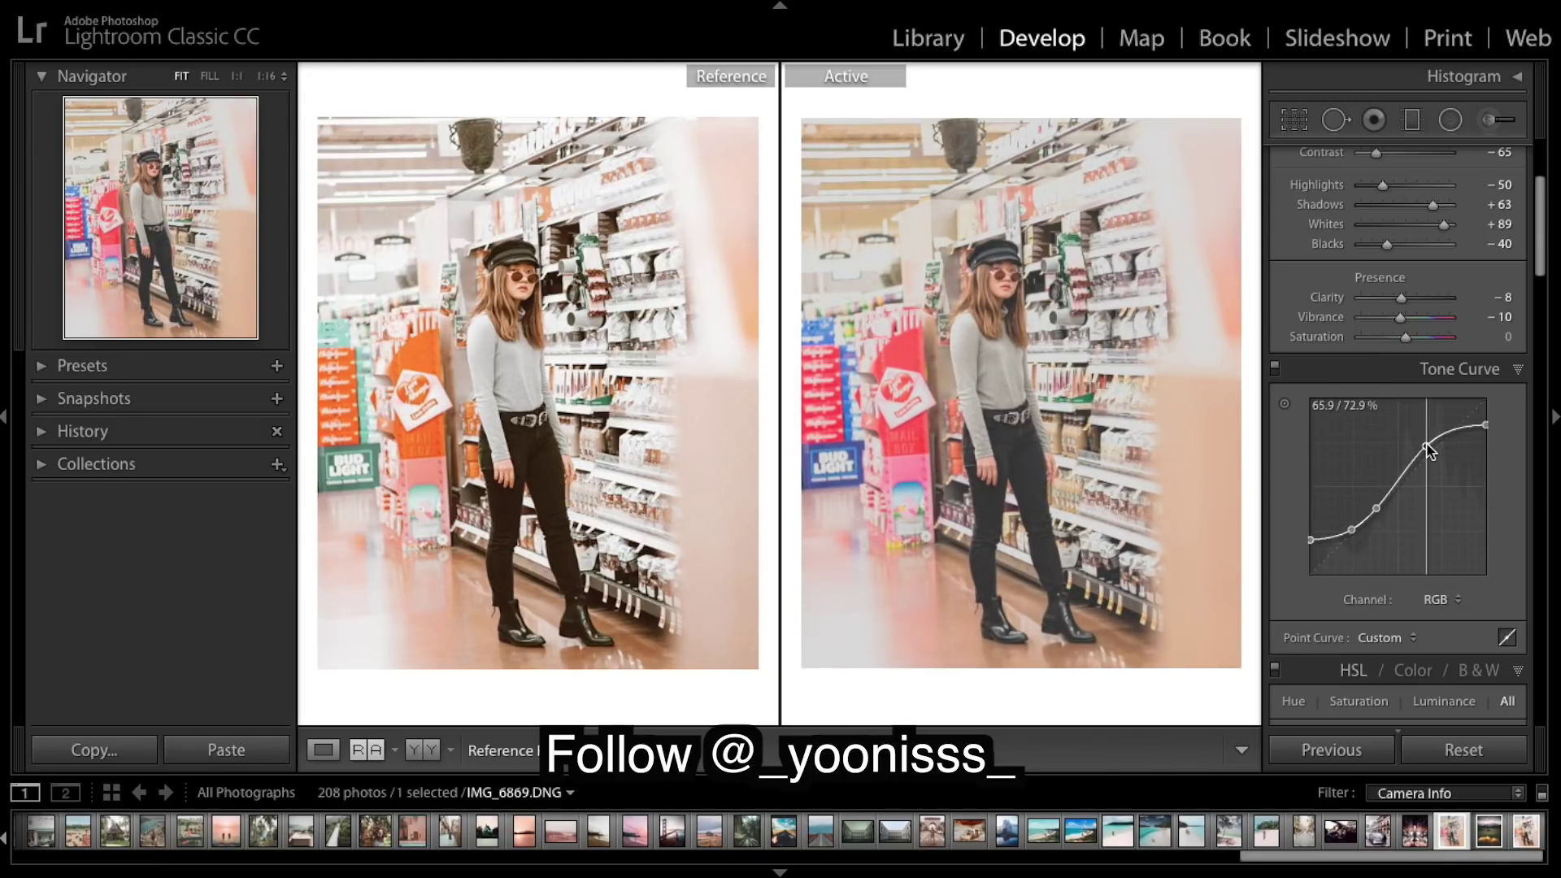
# - Shape the Red channel curve into an S with lowered shadows, a midpoint at about 45.5 / 47.5 % and highlights at about 69.8 / 77.6 %
pyautogui.click(1441, 599)
pyautogui.click(1432, 615)
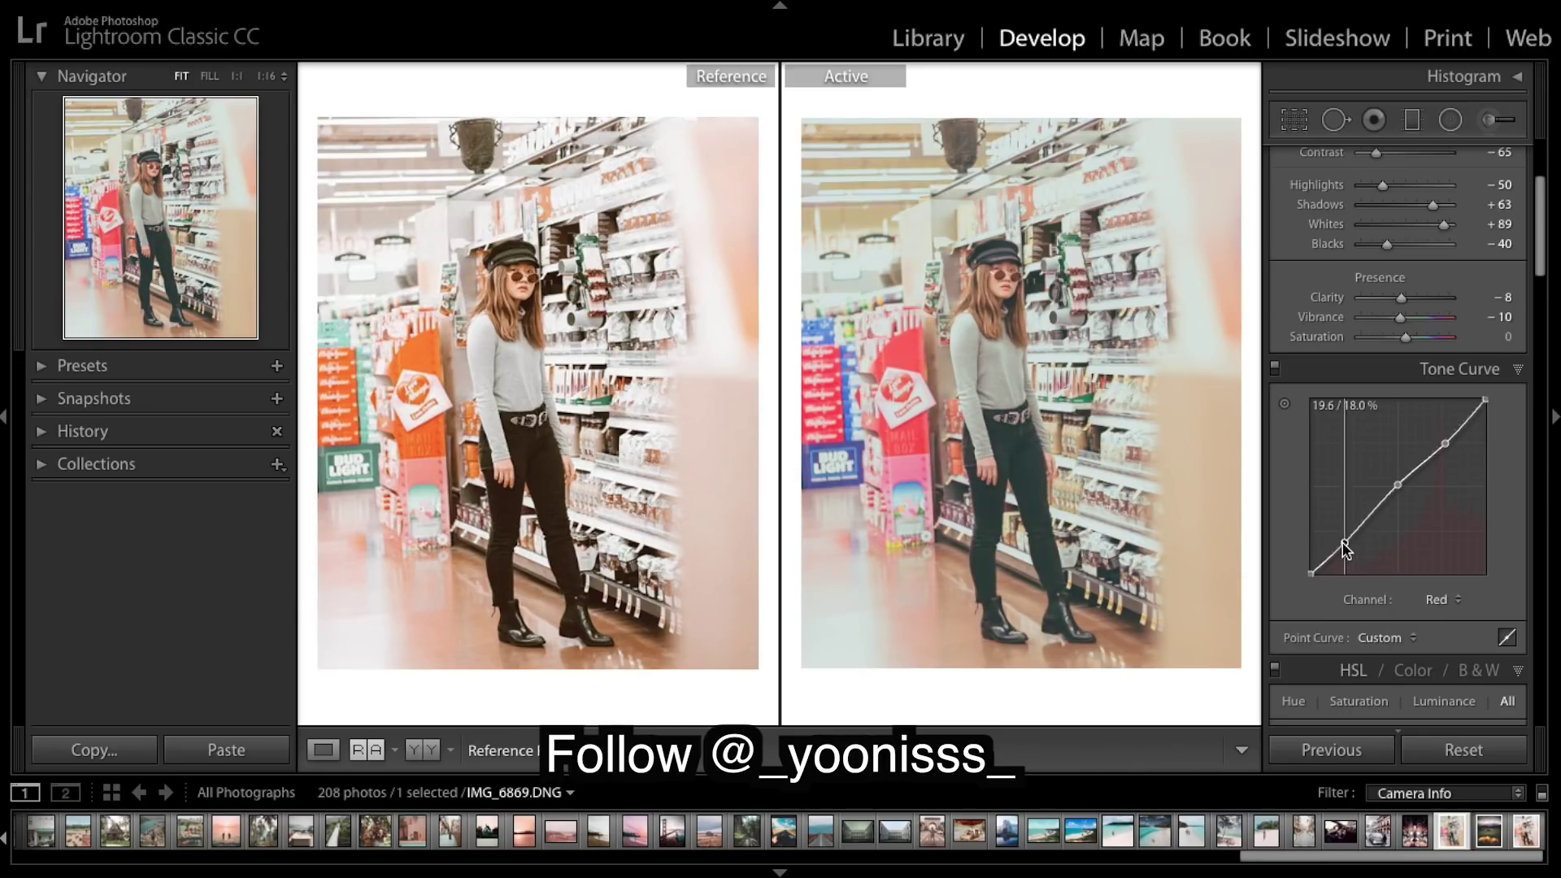
pyautogui.moveTo(1344, 545); pyautogui.dragTo(1345, 556)
pyautogui.moveTo(1396, 486); pyautogui.dragTo(1390, 488)
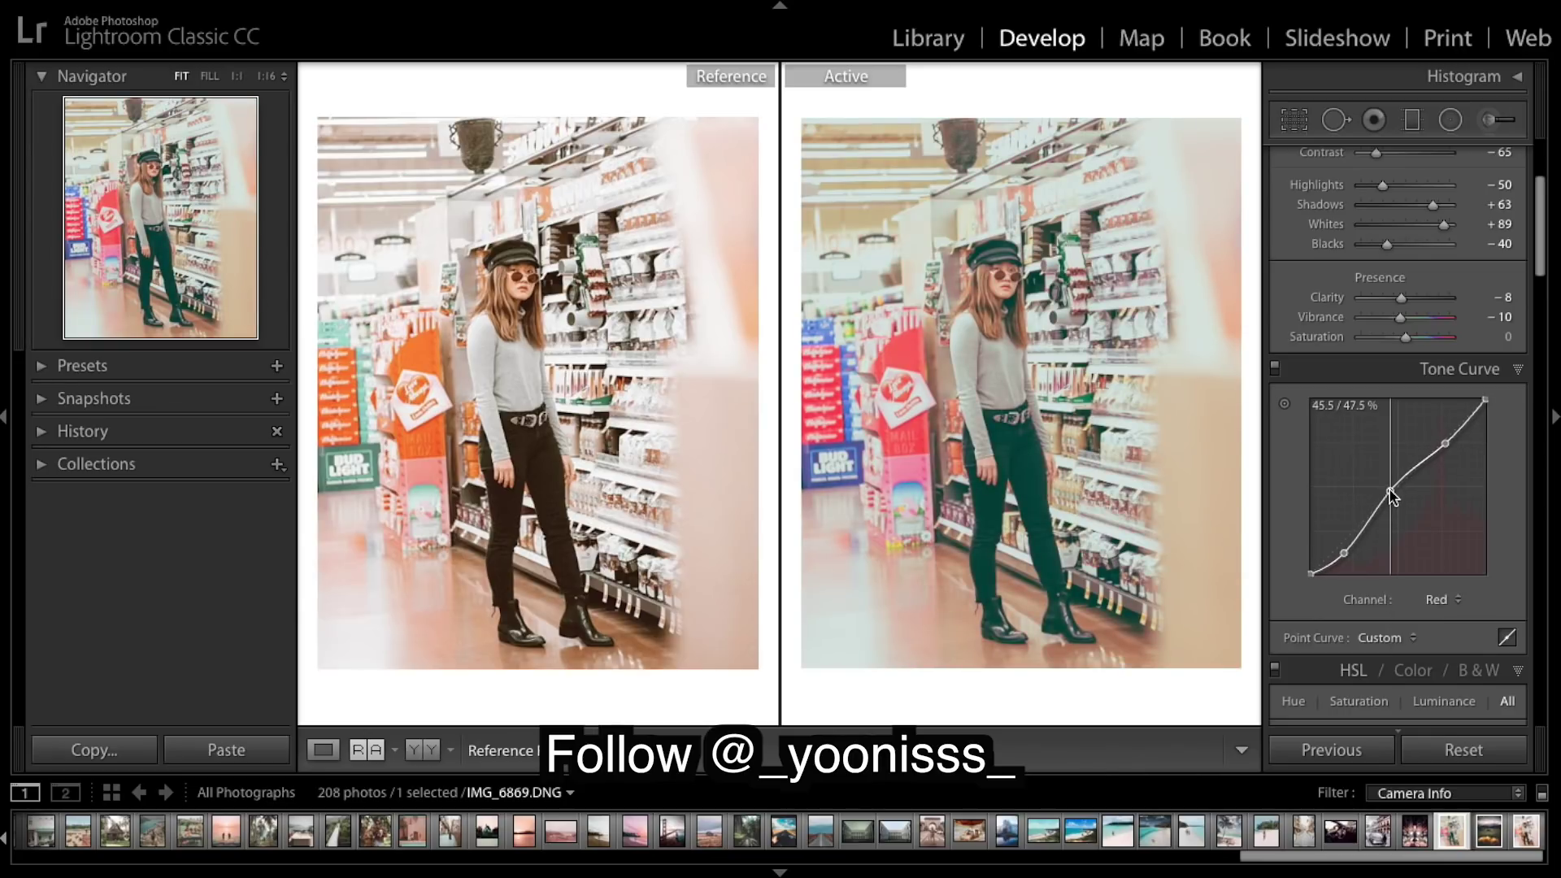
pyautogui.moveTo(1445, 443); pyautogui.dragTo(1433, 442)
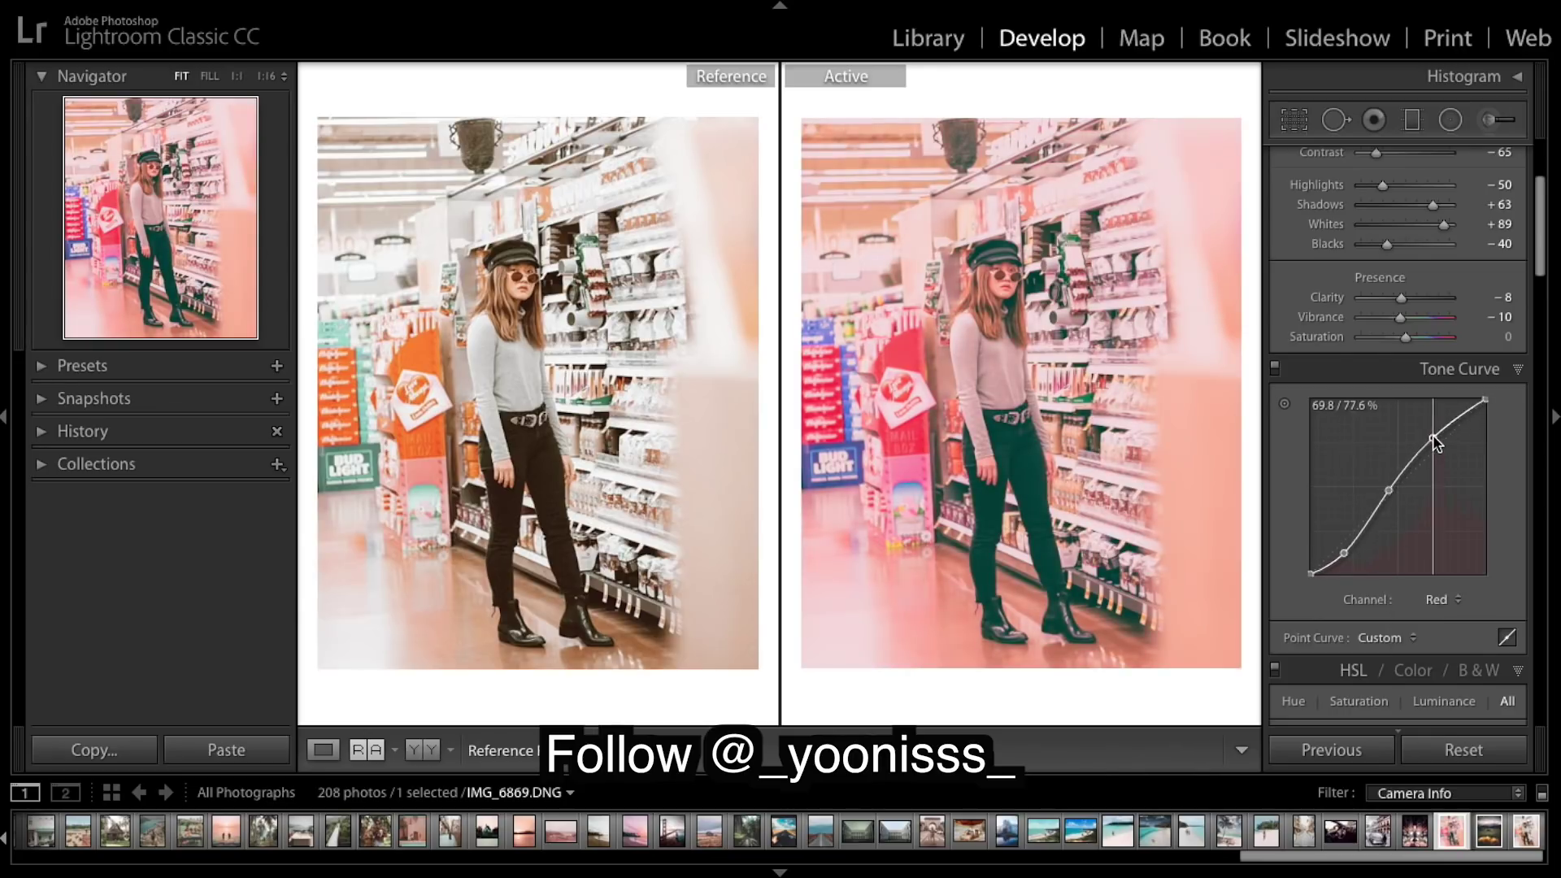
# - Shape the Green channel curve into an S with lowered shadows, a midpoint at about 46.3 / 48.6 % and raised highlights
pyautogui.click(1440, 599)
pyautogui.click(1435, 615)
pyautogui.moveTo(1345, 540); pyautogui.dragTo(1344, 556)
pyautogui.moveTo(1394, 509); pyautogui.dragTo(1394, 496)
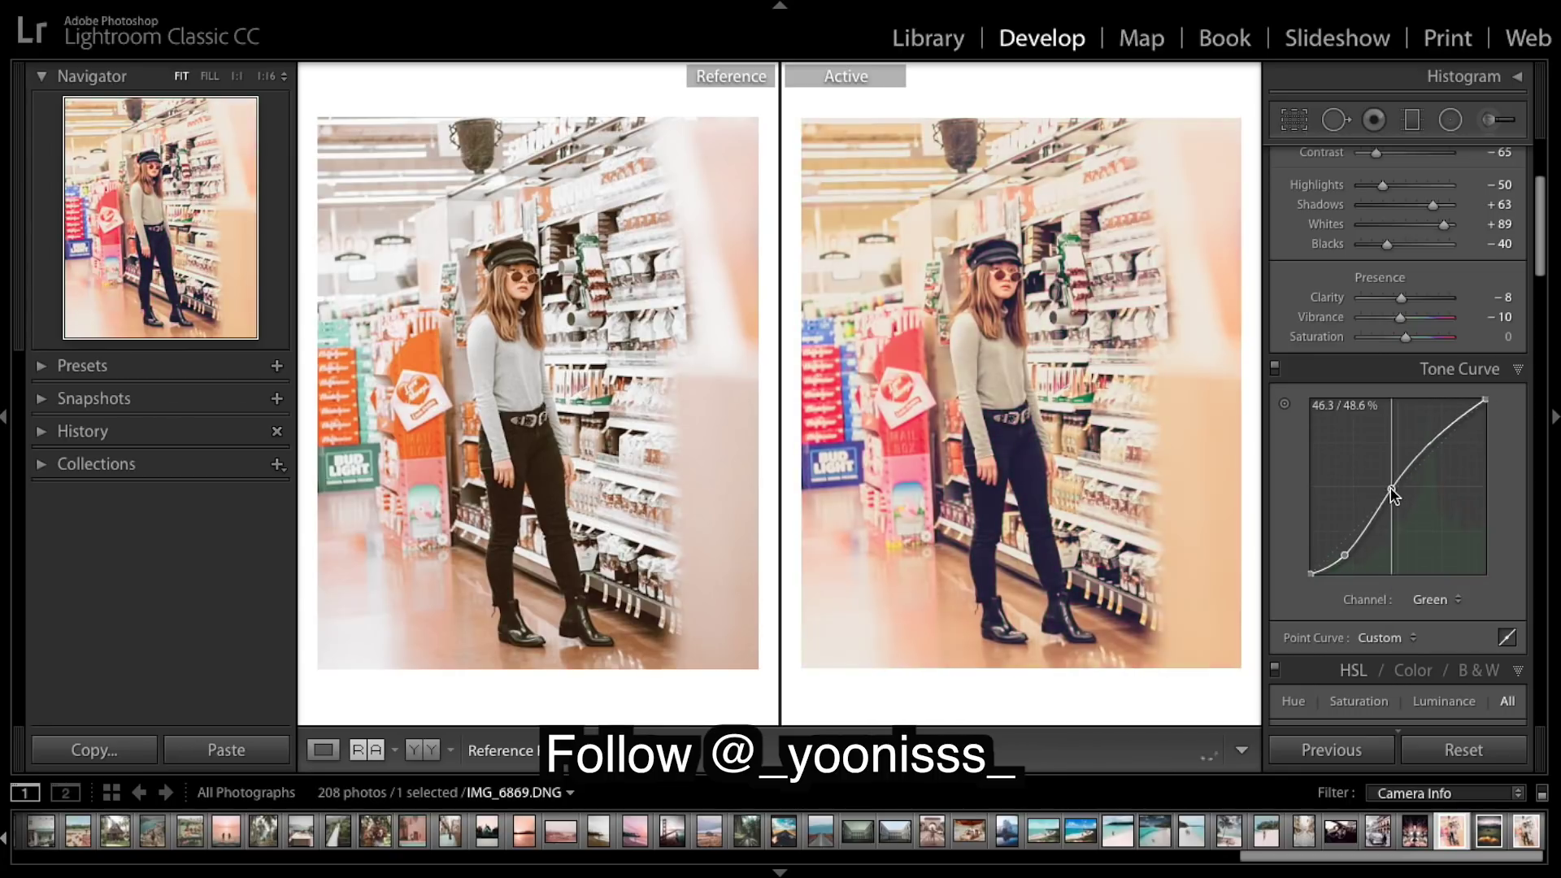
pyautogui.moveTo(1434, 444); pyautogui.dragTo(1434, 436)
# - Shape the Blue channel curve by lowering its shadow point and placing the midpoint close to the diagonal
pyautogui.click(1430, 599)
pyautogui.click(1435, 615)
pyautogui.moveTo(1346, 560); pyautogui.dragTo(1349, 574)
pyautogui.moveTo(1390, 507); pyautogui.dragTo(1392, 494)
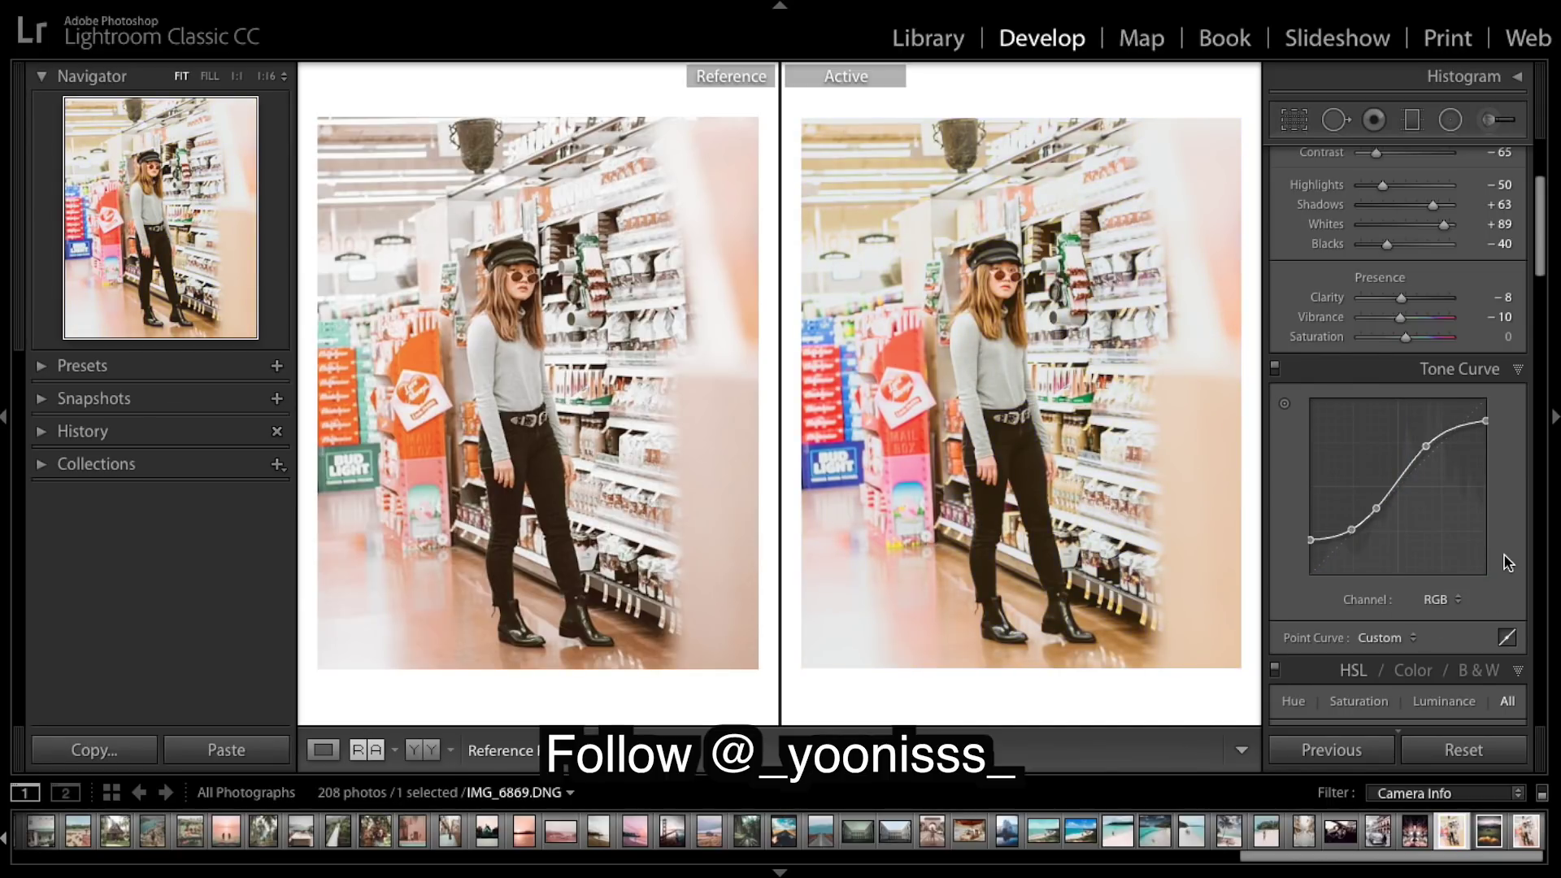
# - Review the tone curves of the Red, Green and Blue channels one after another
pyautogui.click(1456, 602)
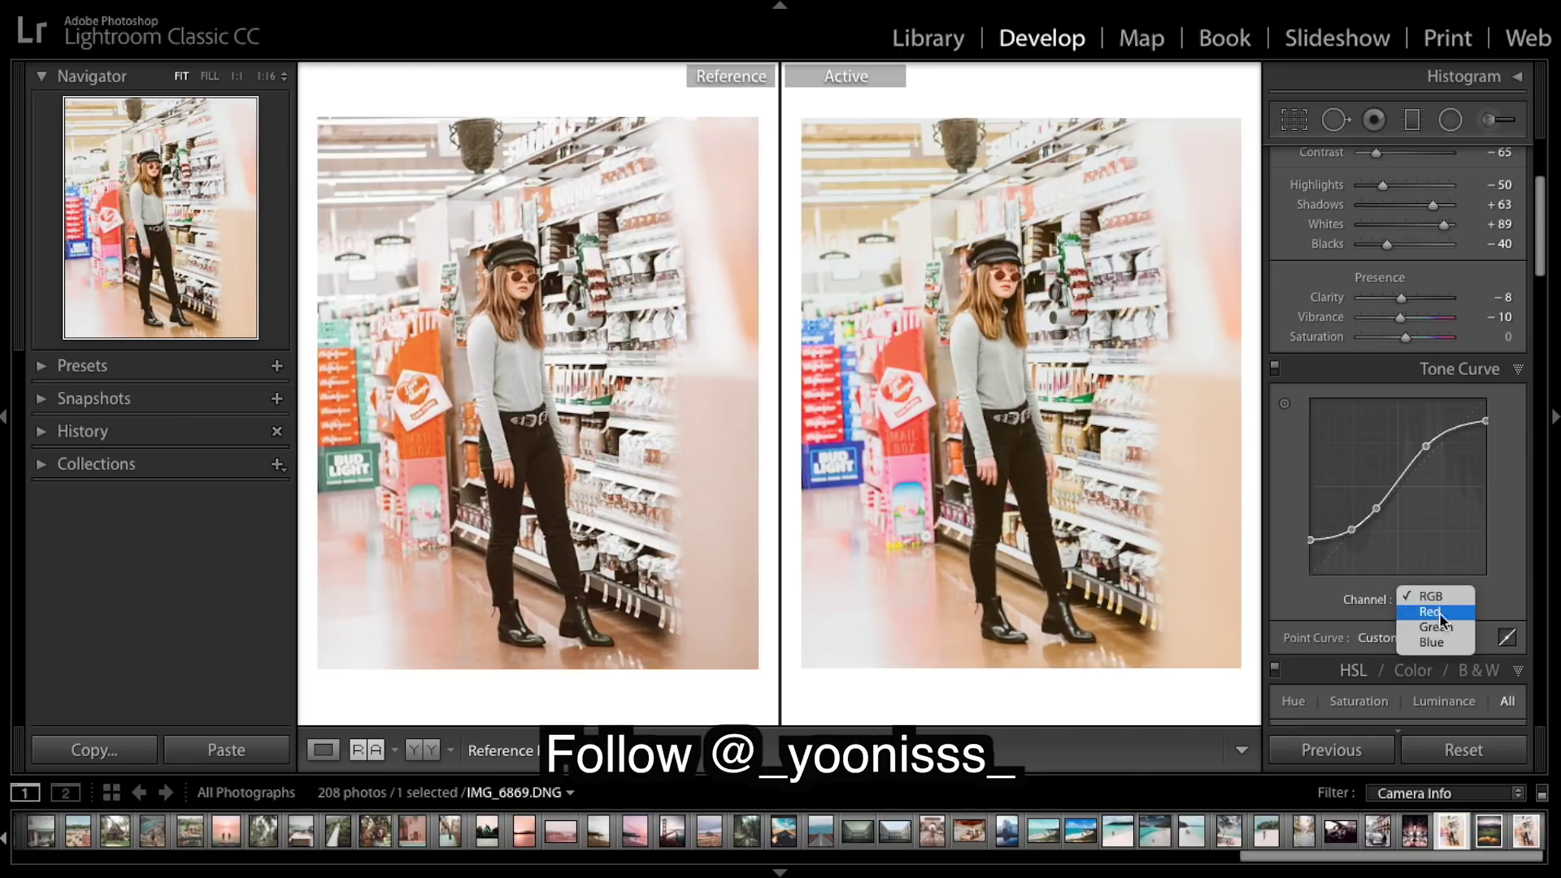
pyautogui.click(1441, 610)
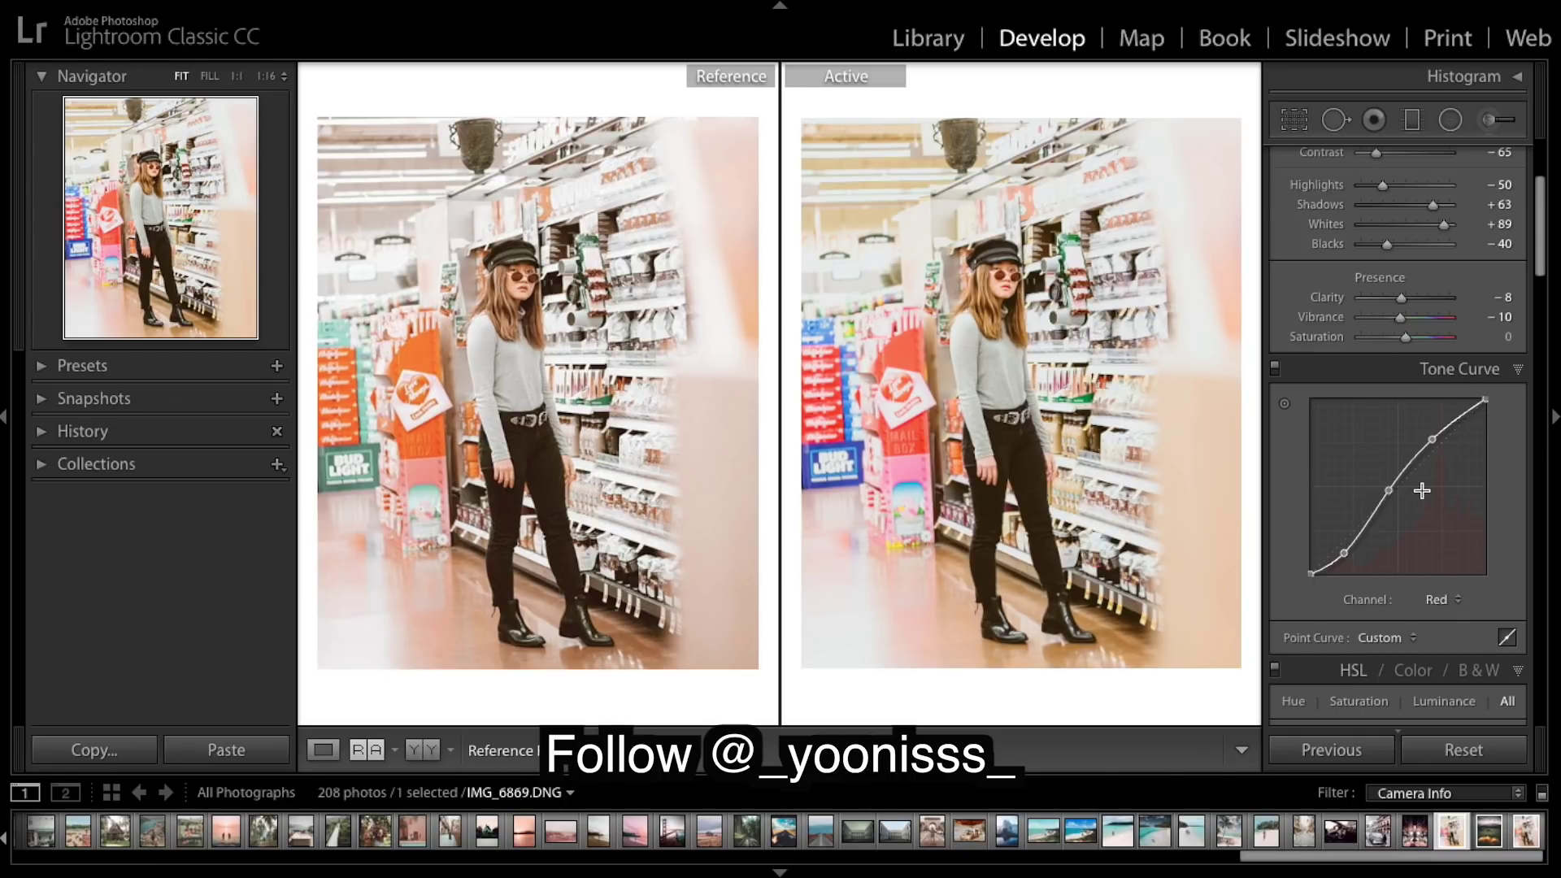
pyautogui.click(1344, 553)
pyautogui.click(1459, 601)
pyautogui.click(1459, 615)
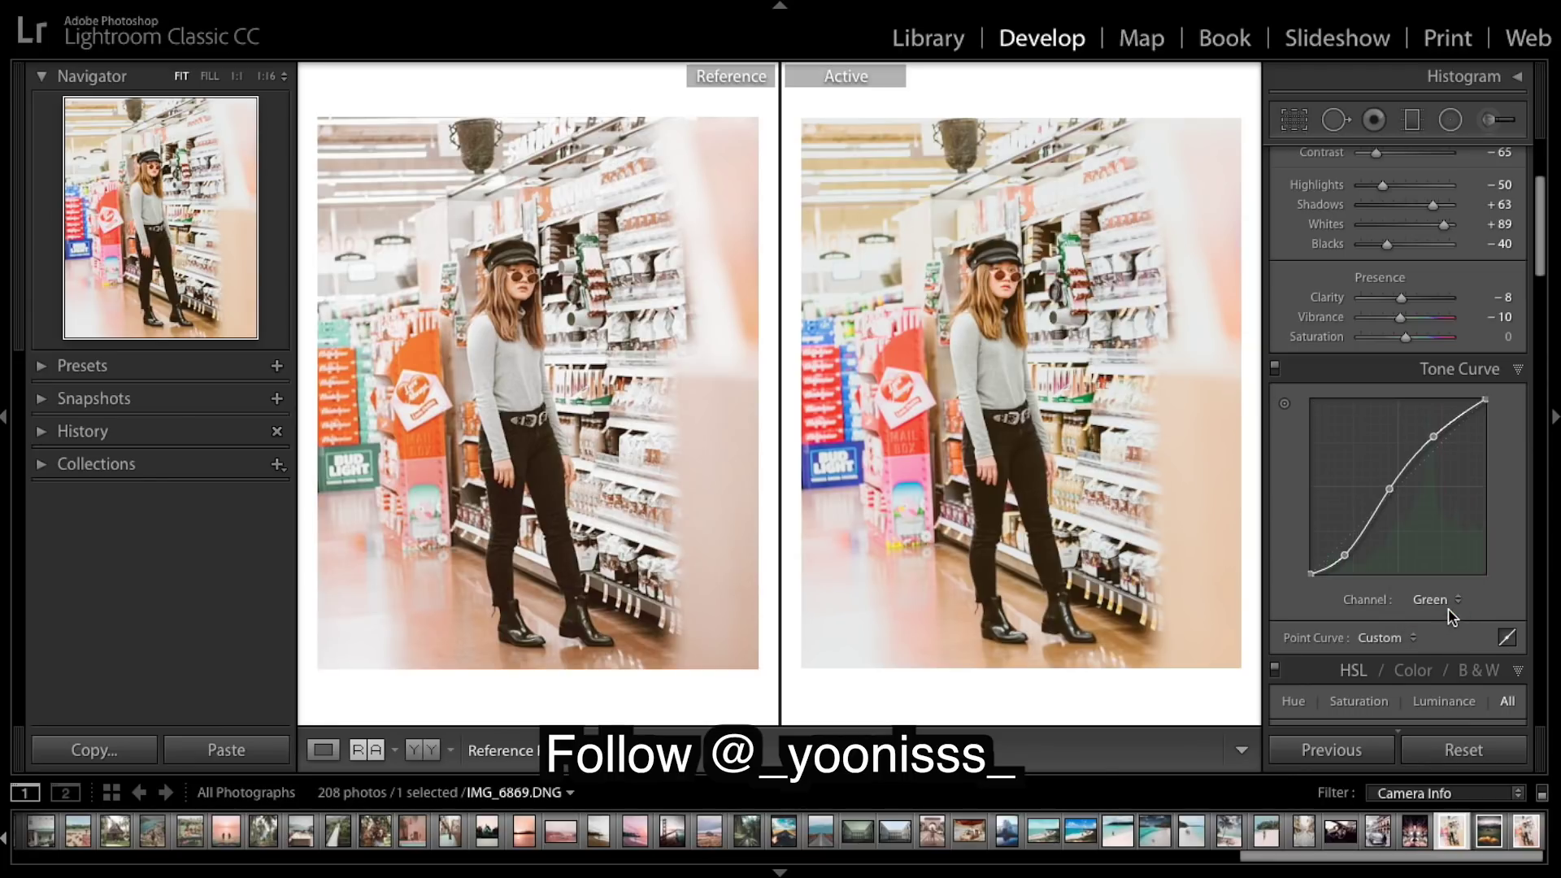
pyautogui.click(1461, 599)
pyautogui.click(1439, 614)
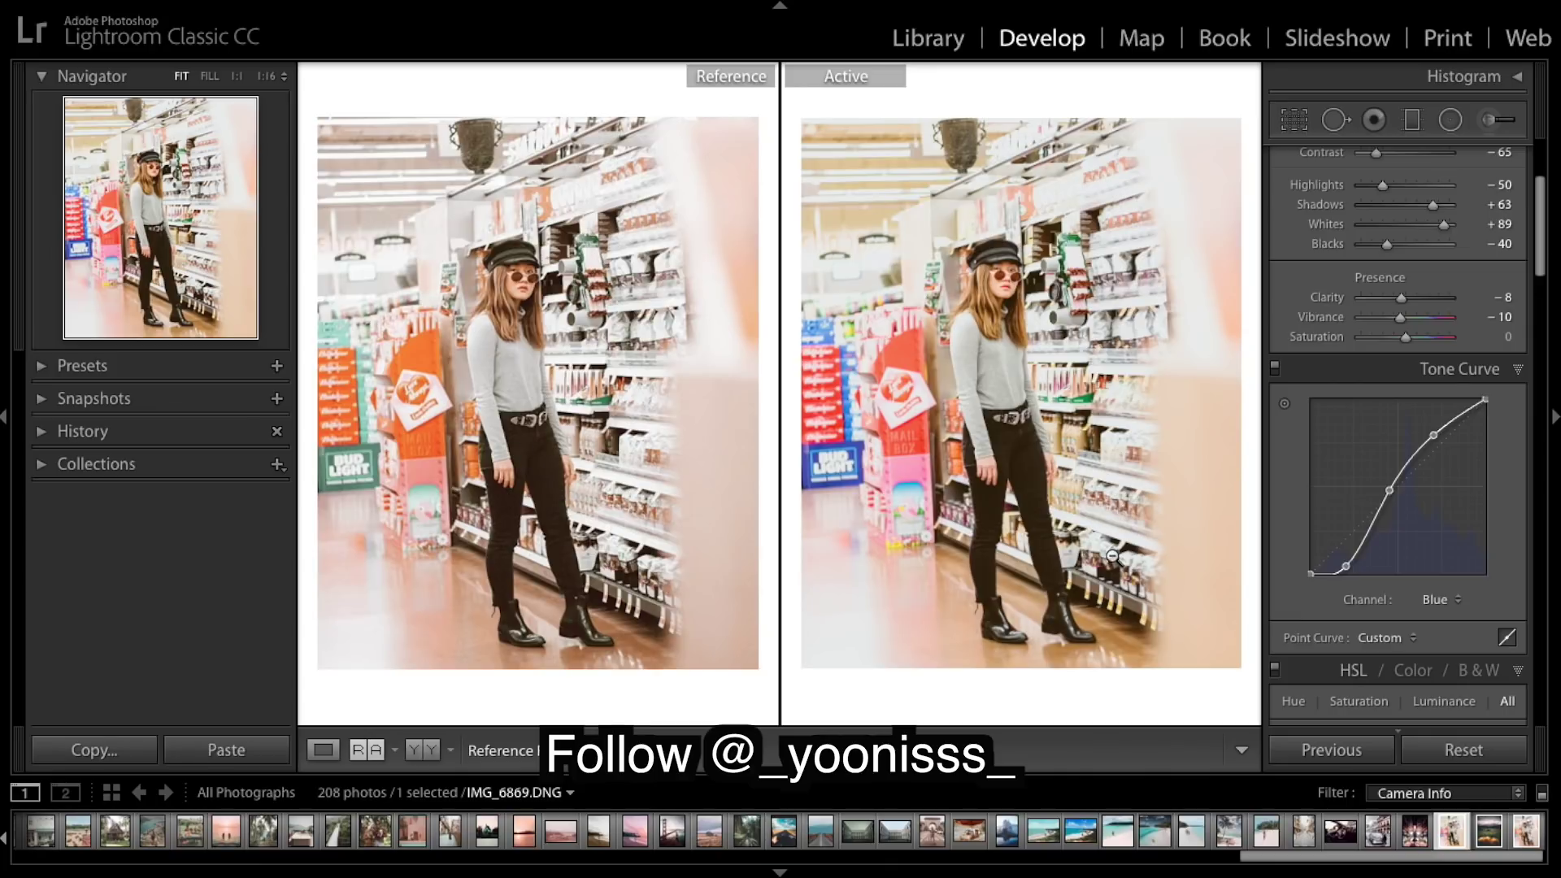
# - Compare the active photo's unedited version with the current edit beside the reference
pyautogui.press('\\')
pyautogui.press('\\')
pyautogui.press('\\')
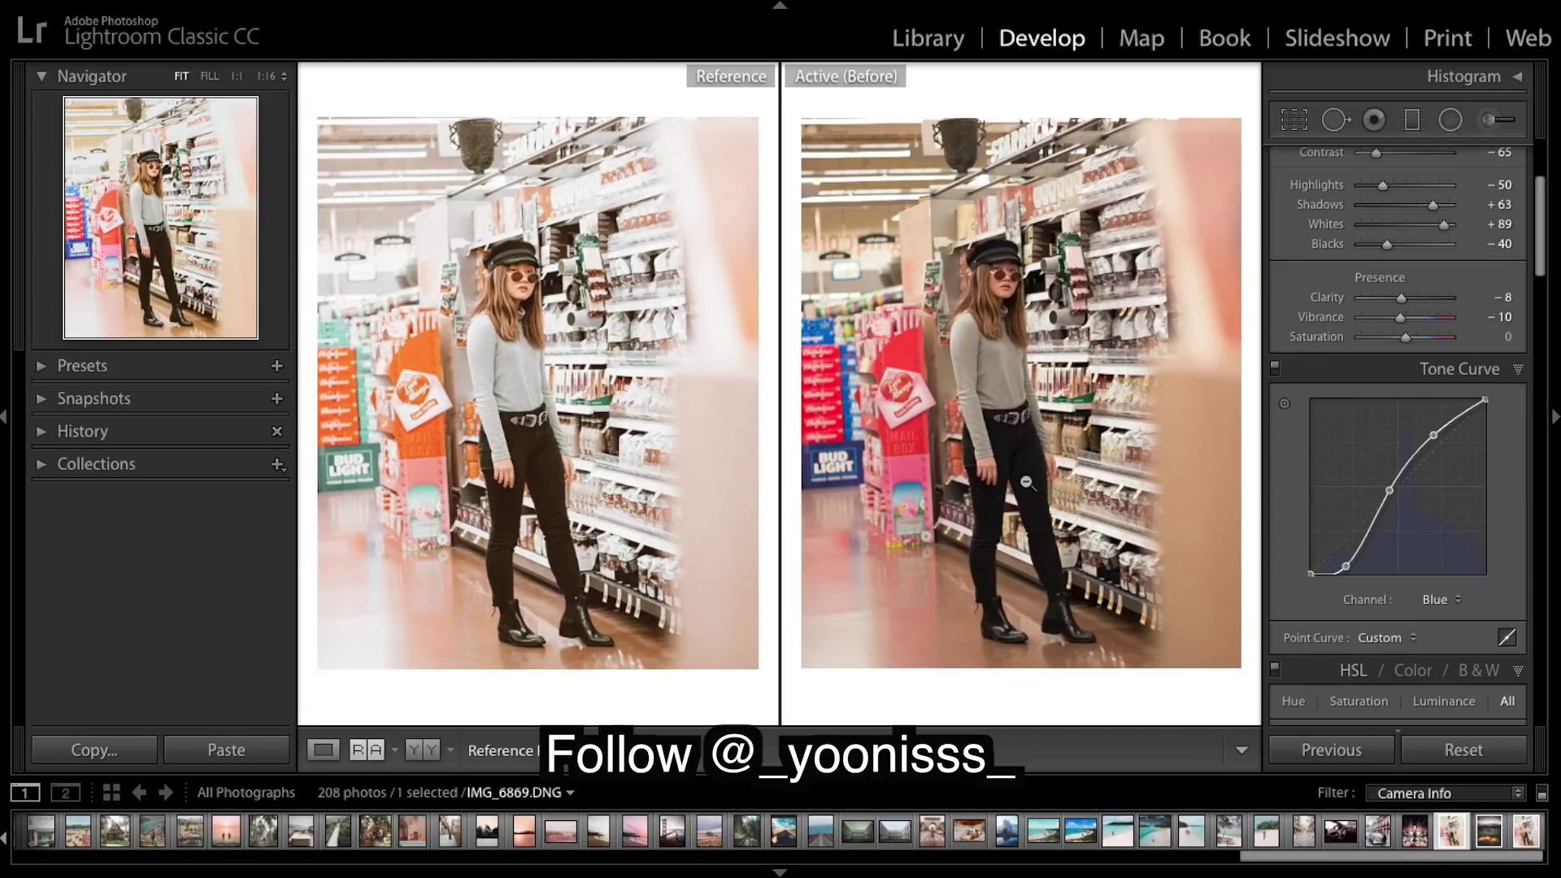
pyautogui.press('\\')
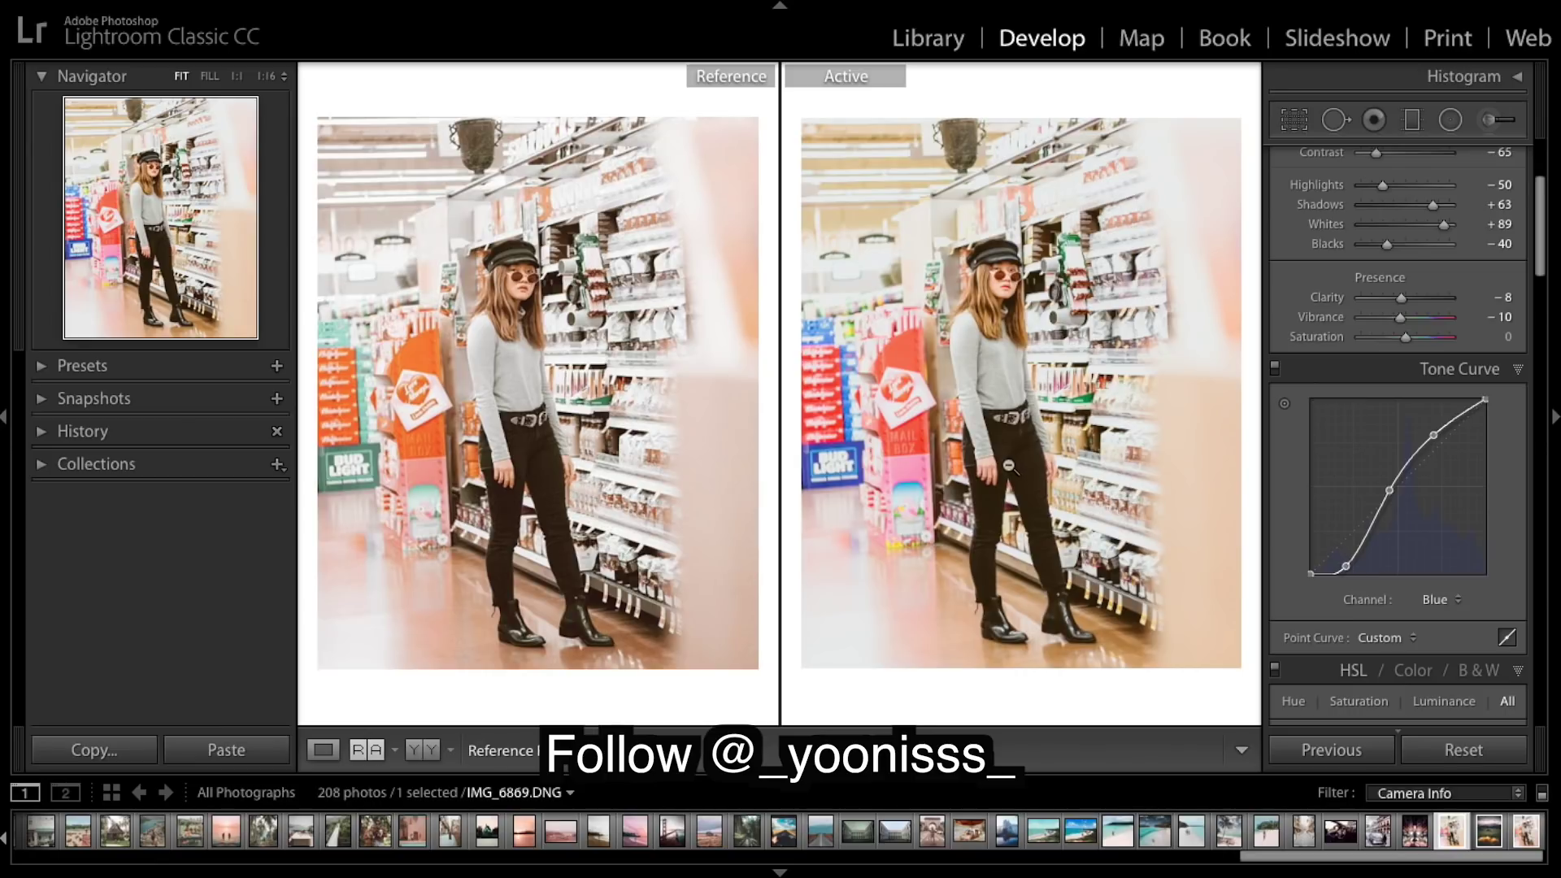
# - Add grain to the photo with amount 39, size 47 and roughness 64
pyautogui.scroll(-5, 1463, 480)
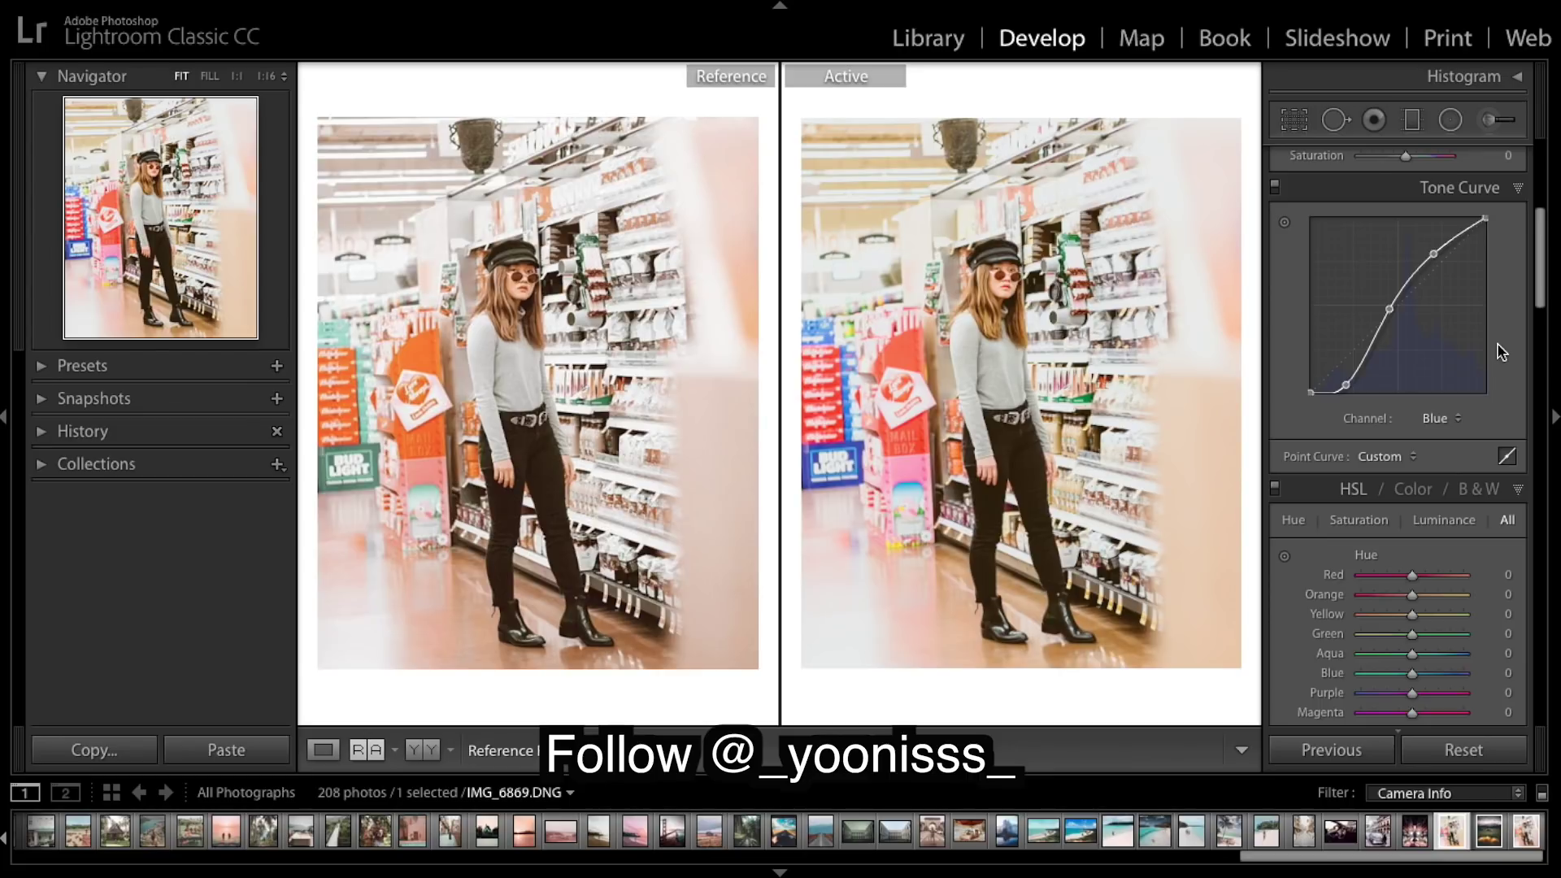
pyautogui.scroll(-10, 1502, 352)
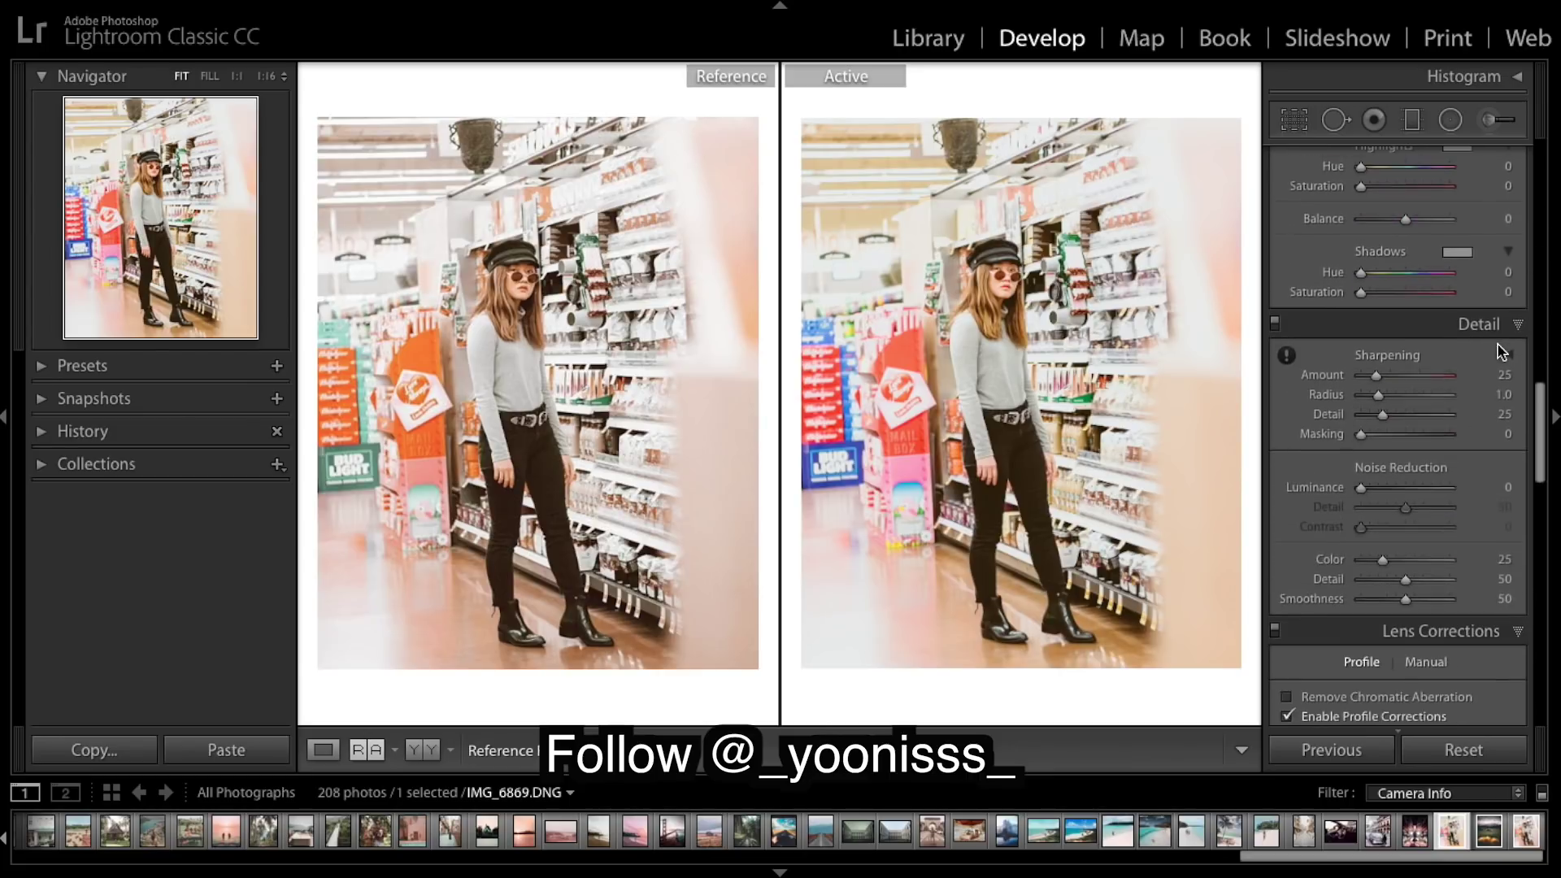
pyautogui.scroll(-15, 1501, 352)
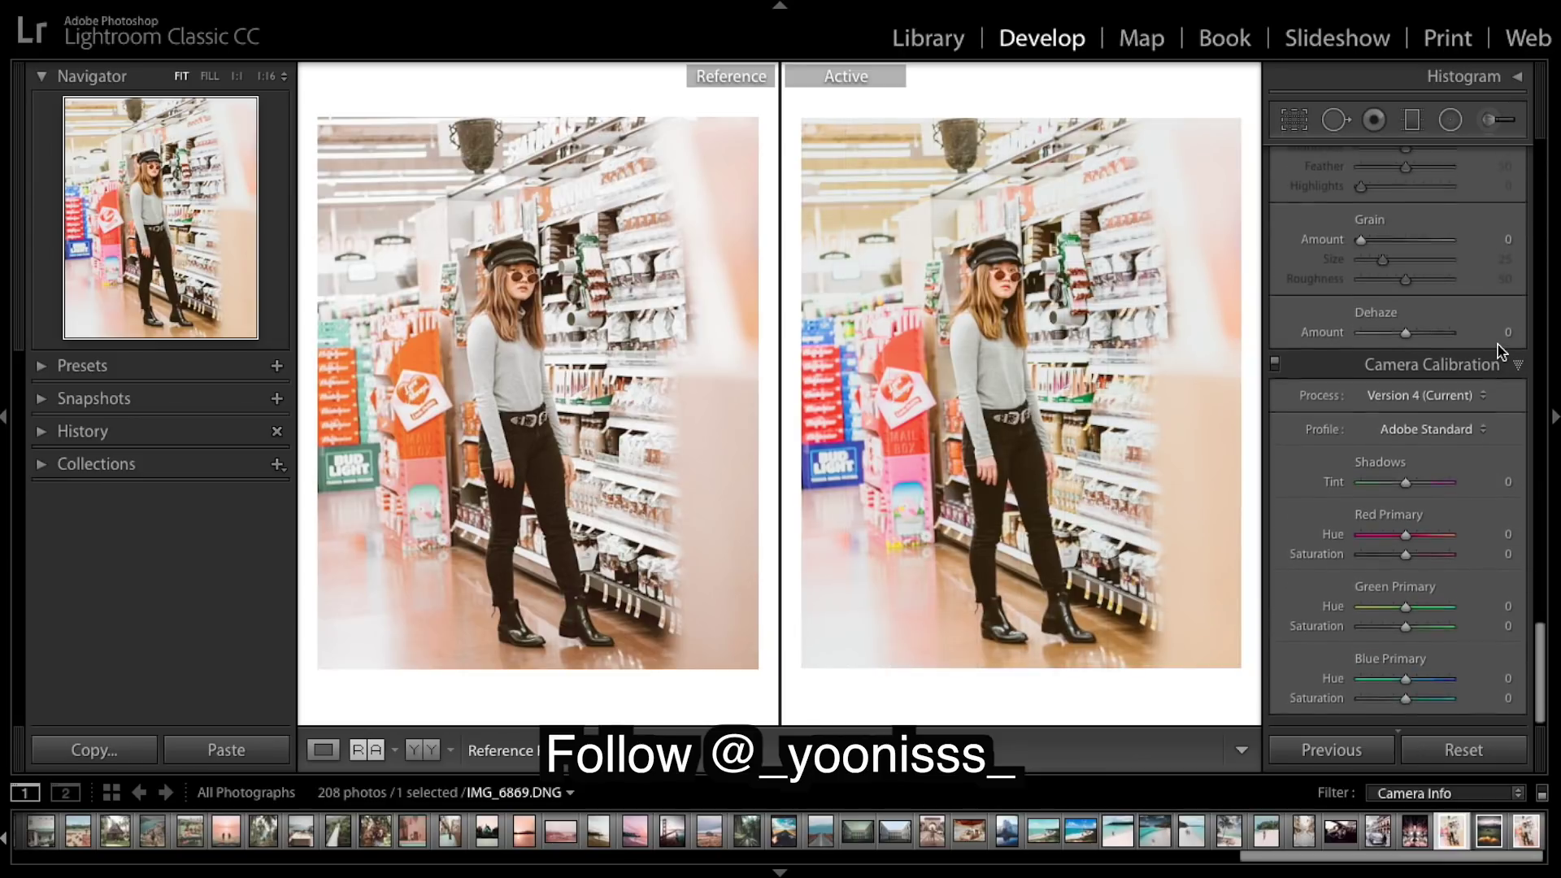
pyautogui.click(1396, 242)
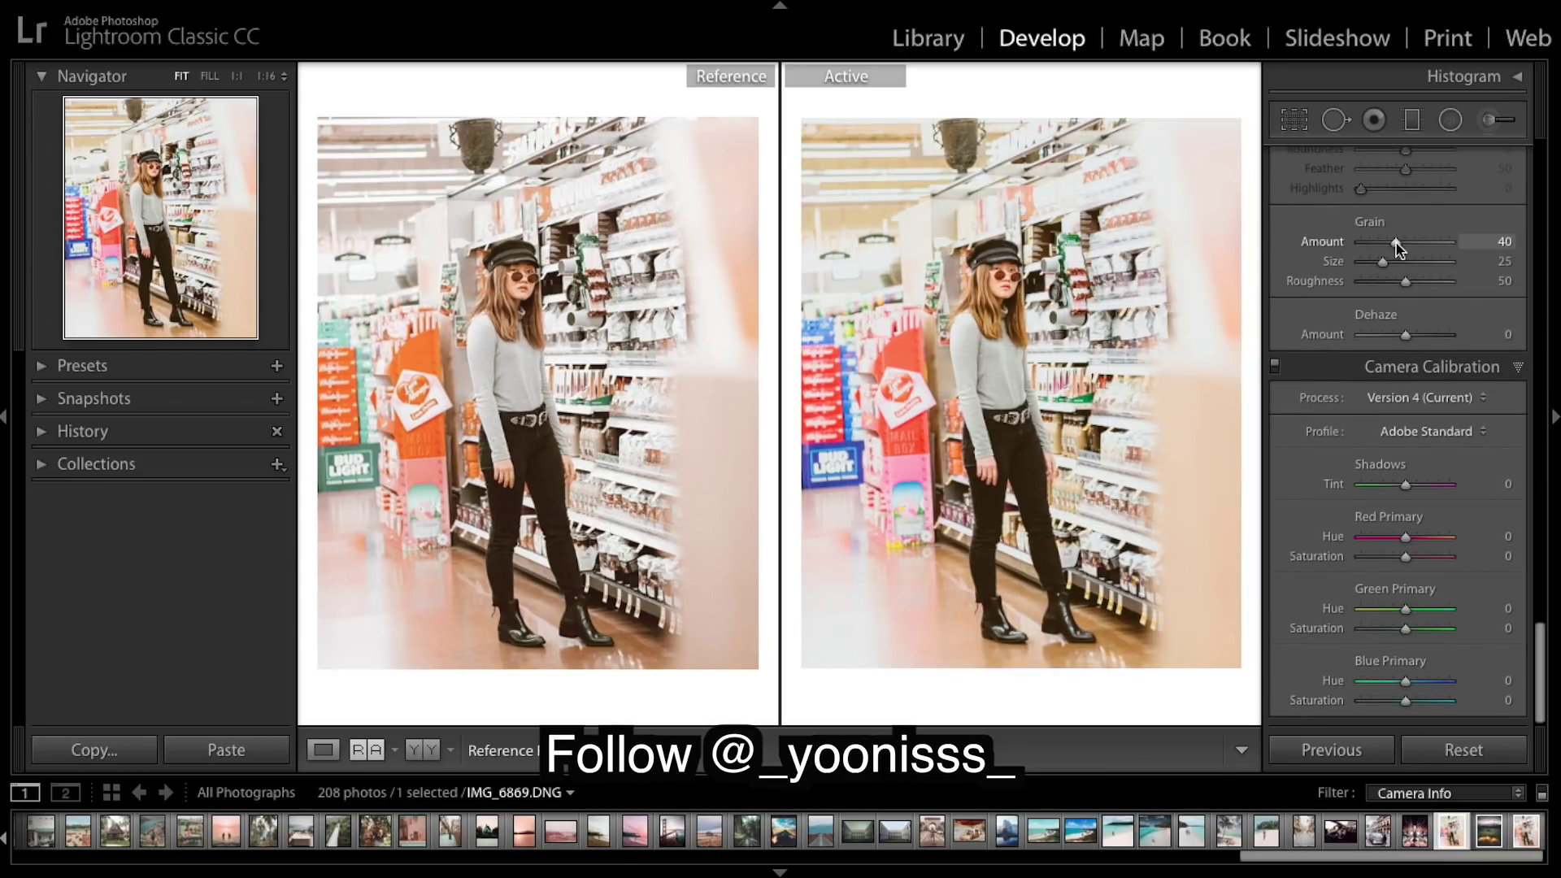
pyautogui.click(1393, 241)
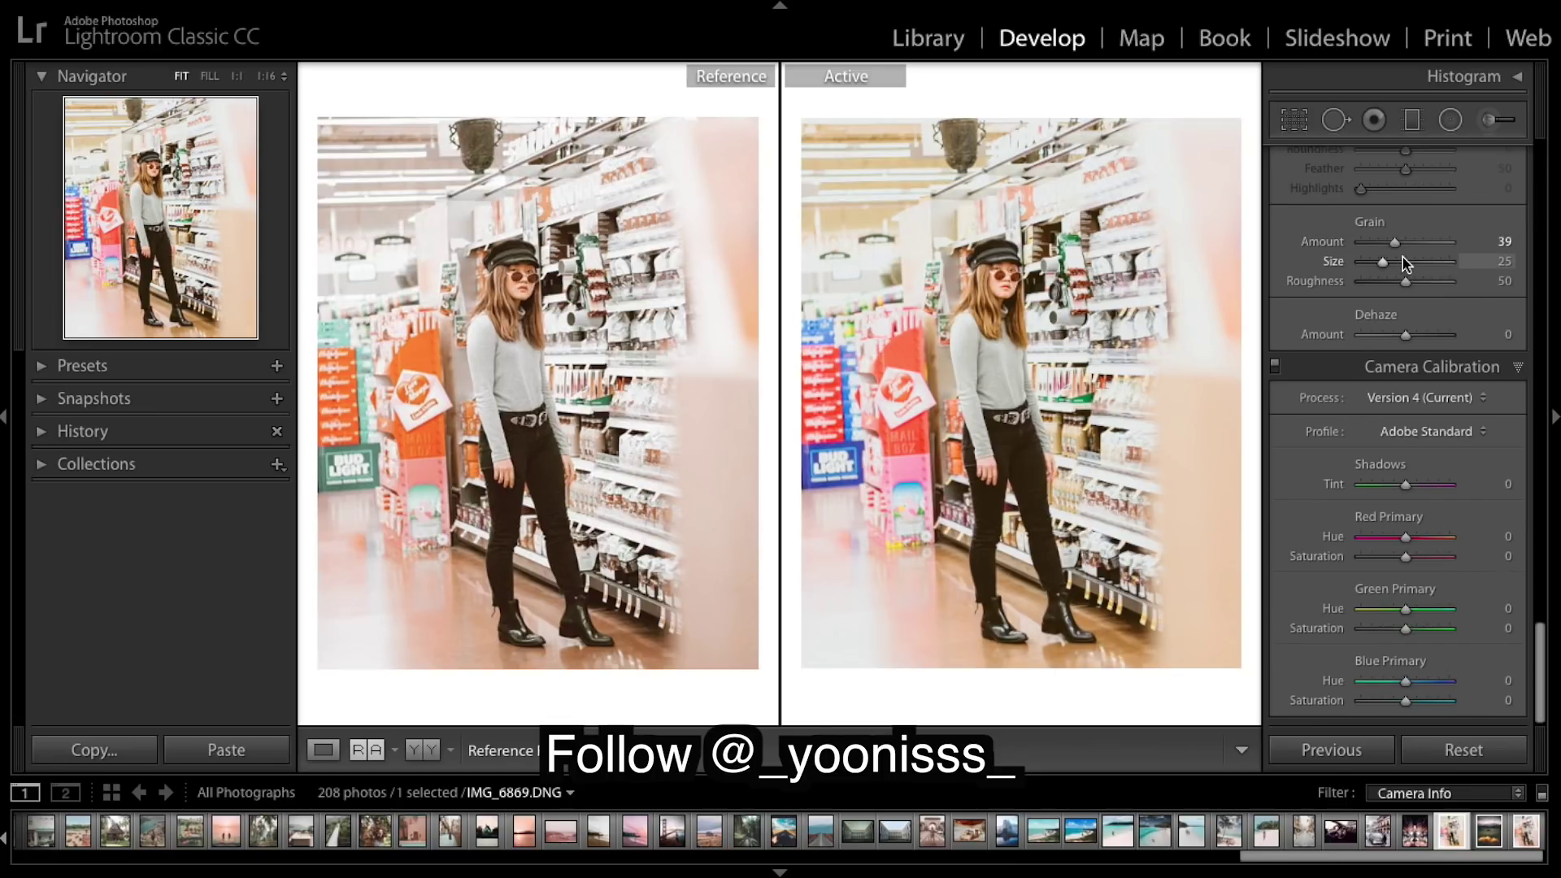
pyautogui.click(1403, 261)
pyautogui.moveTo(1404, 264); pyautogui.dragTo(1400, 264)
pyautogui.moveTo(1397, 259); pyautogui.dragTo(1403, 259)
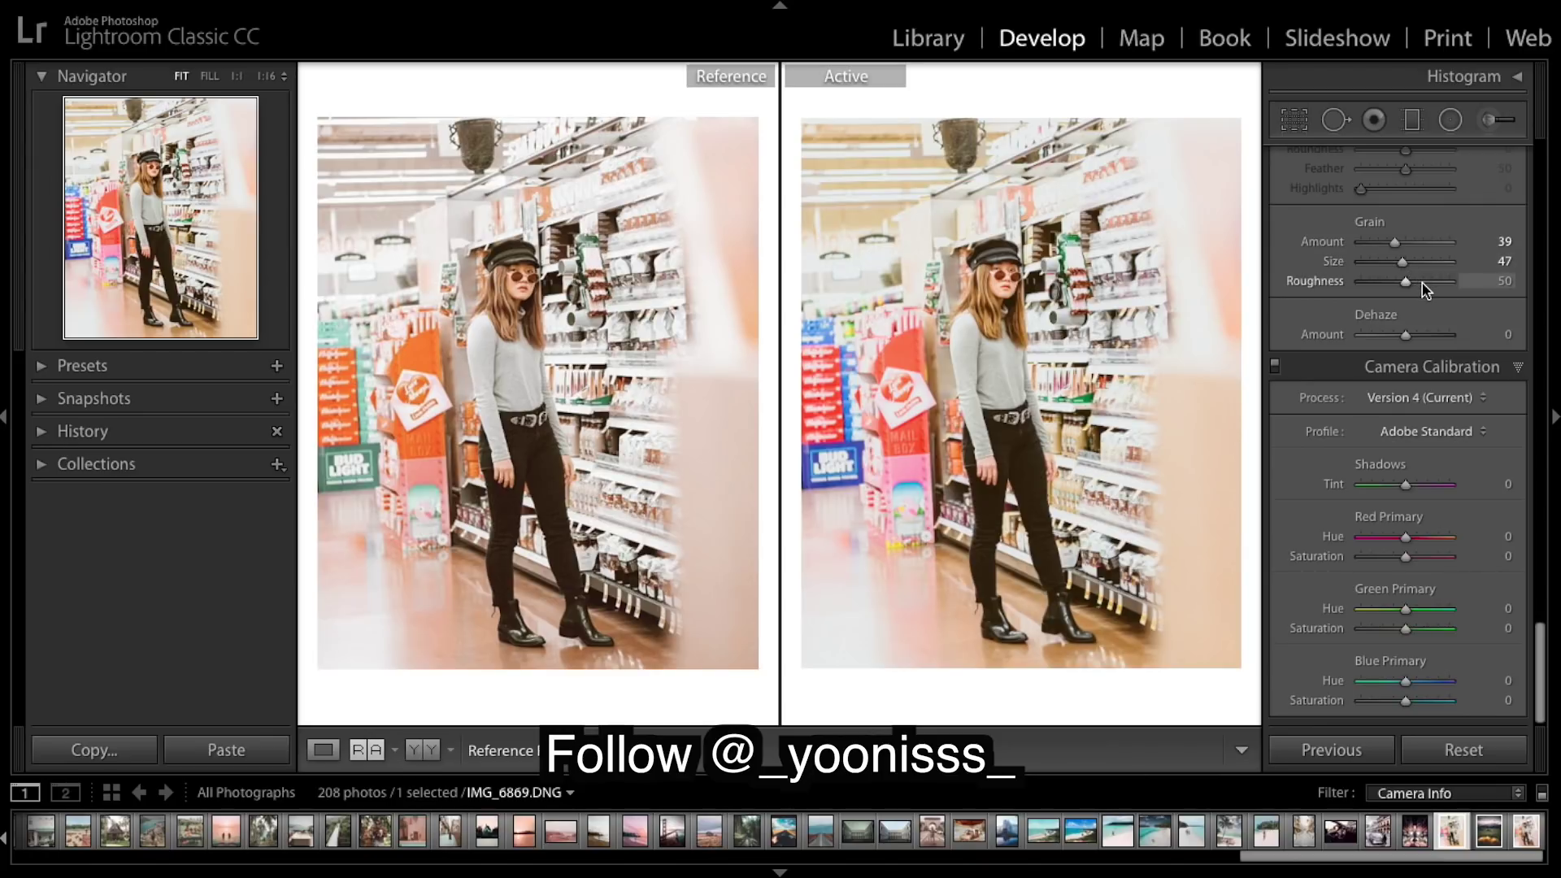
pyautogui.moveTo(1422, 282); pyautogui.dragTo(1417, 282)
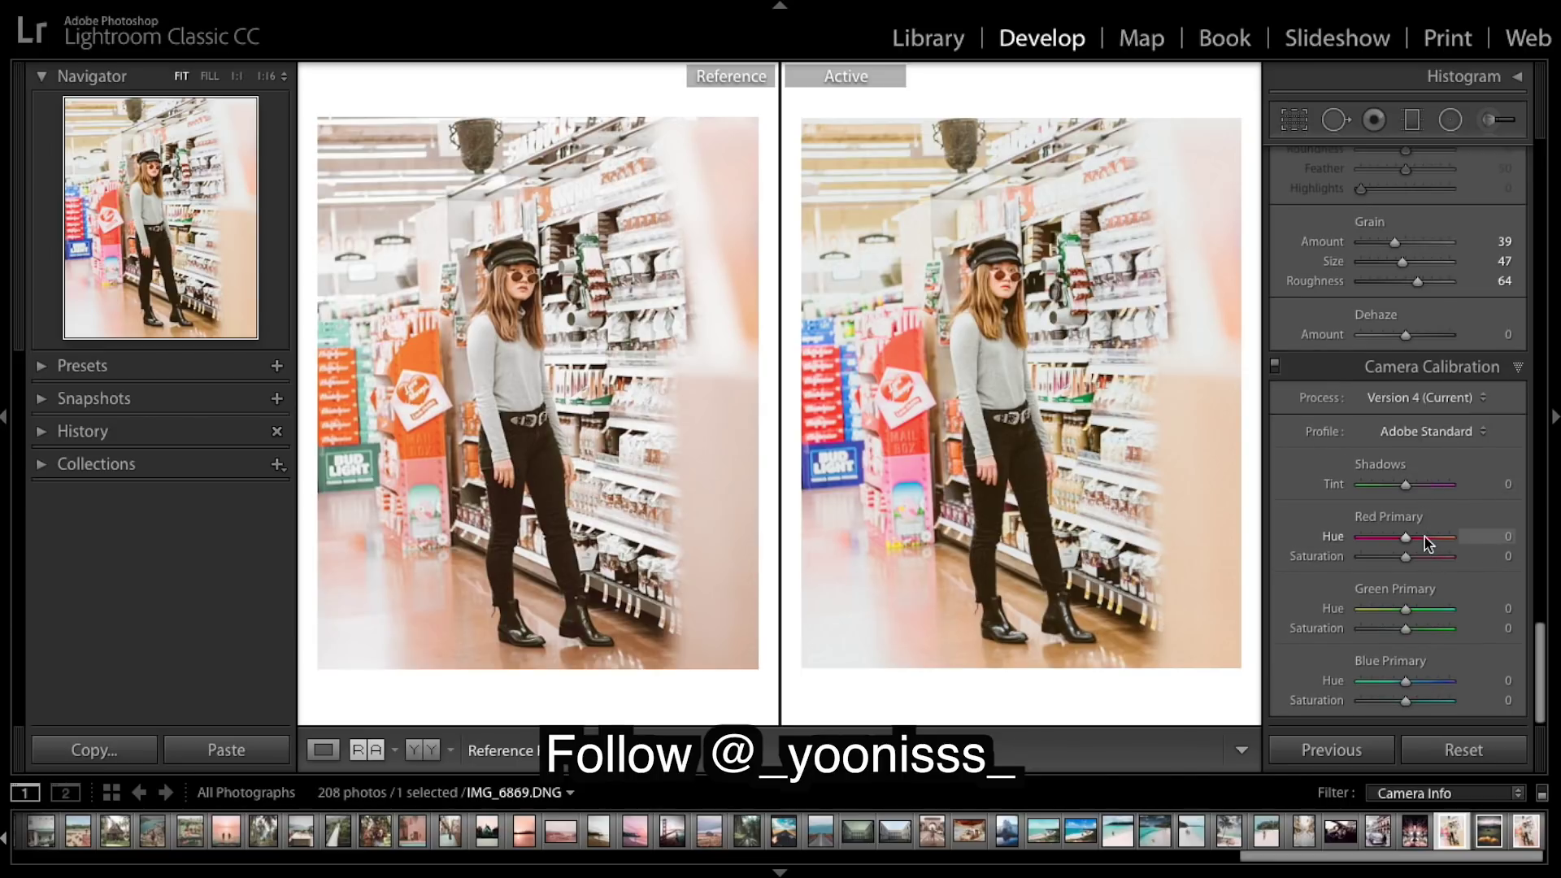
# - In the camera calibration, set the red primary hue to +30, green primary hue to +50 and green primary saturation to -9
pyautogui.moveTo(1422, 542)
pyautogui.mouseDown()
pyautogui.moveTo(1438, 547)
pyautogui.moveTo(1346, 544)
pyautogui.moveTo(1441, 553)
pyautogui.moveTo(1419, 536)
pyautogui.mouseUp()
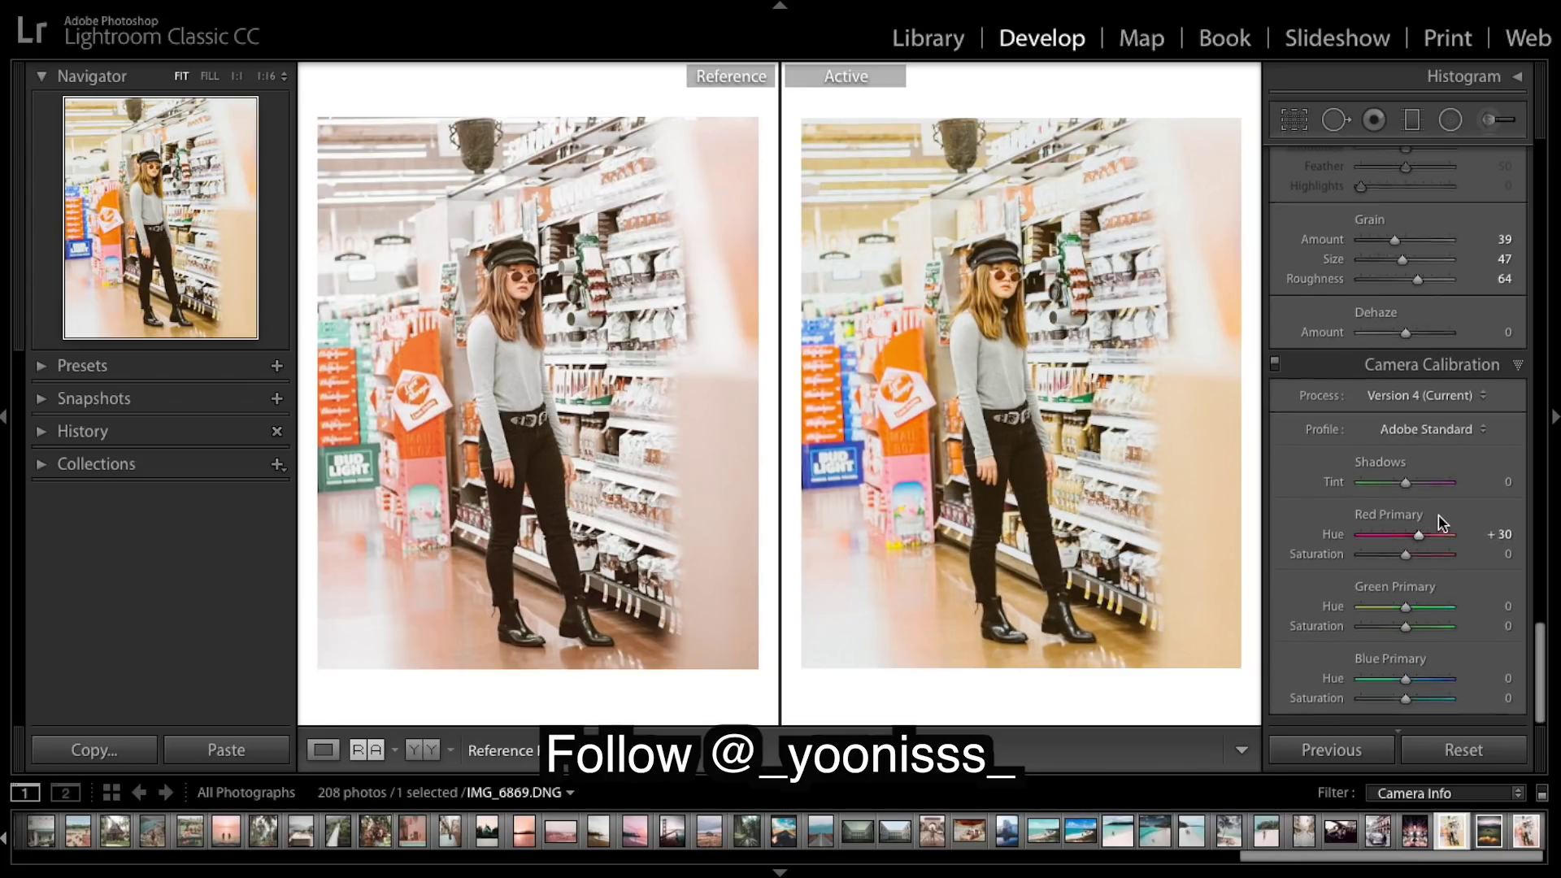
pyautogui.moveTo(1409, 618)
pyautogui.mouseDown()
pyautogui.moveTo(1385, 617)
pyautogui.moveTo(1473, 628)
pyautogui.moveTo(1386, 618)
pyautogui.moveTo(1434, 621)
pyautogui.mouseUp()
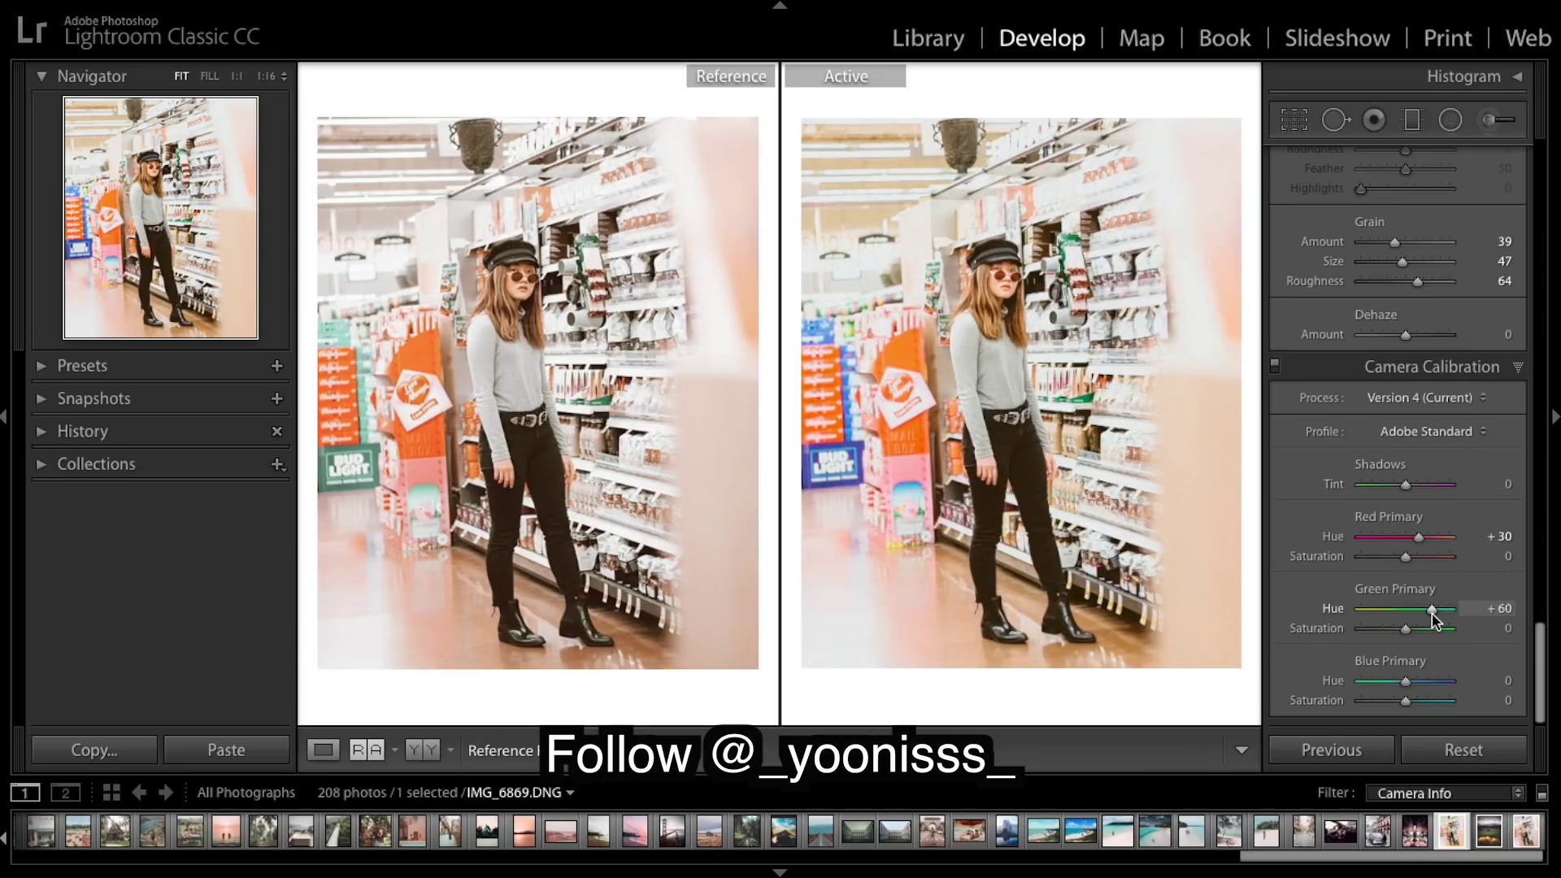
pyautogui.moveTo(1431, 614); pyautogui.dragTo(1405, 632)
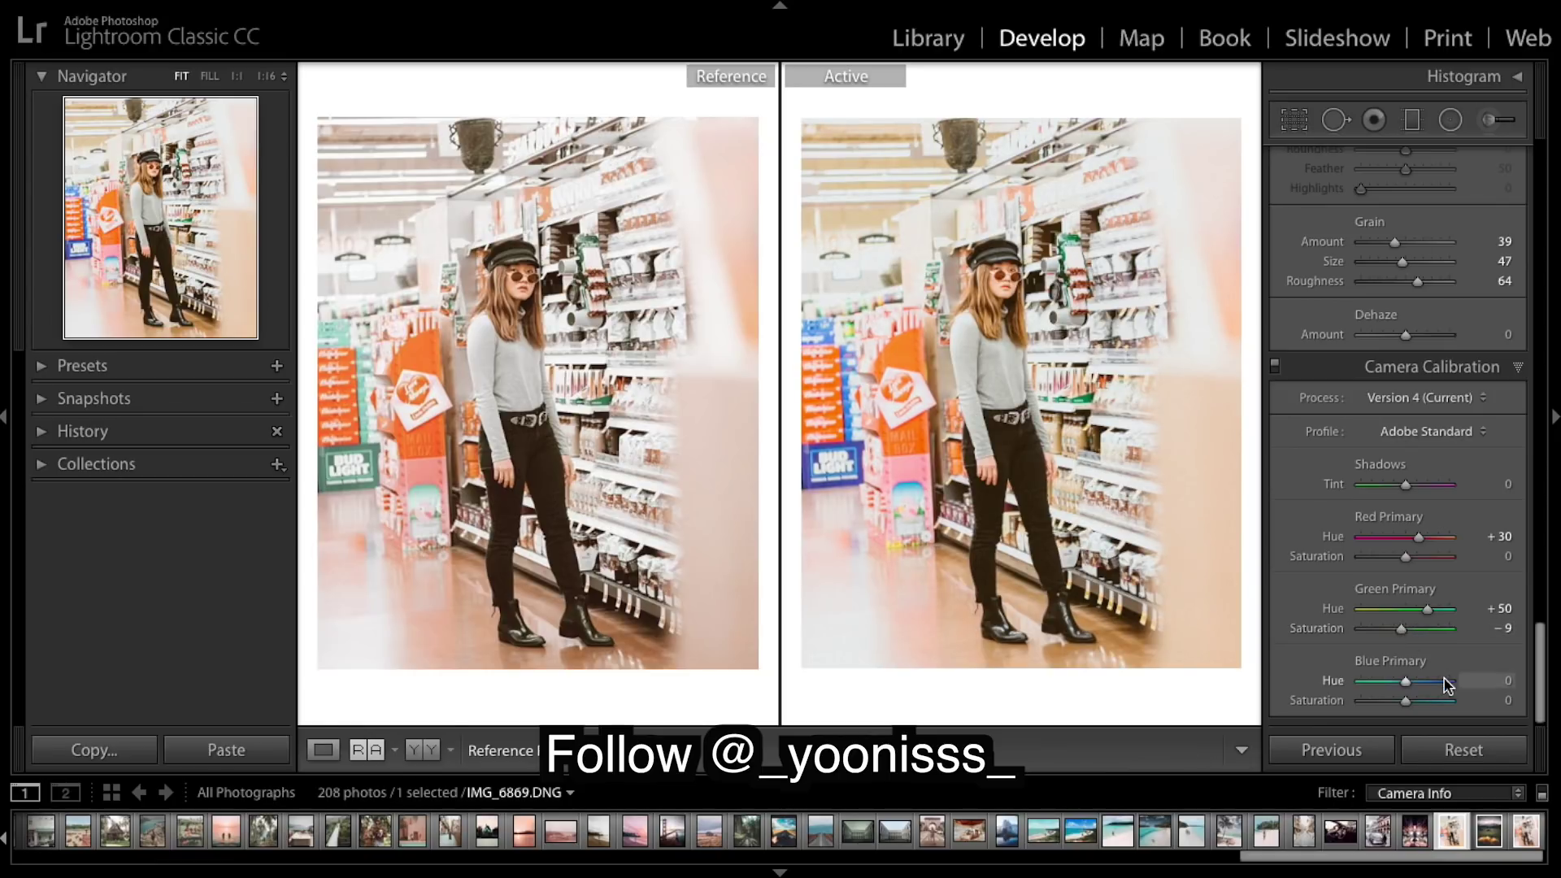
# - Set the blue primary calibration to hue -12 and saturation -10
pyautogui.moveTo(1409, 683); pyautogui.dragTo(1404, 683)
pyautogui.moveTo(1403, 683); pyautogui.dragTo(1348, 681)
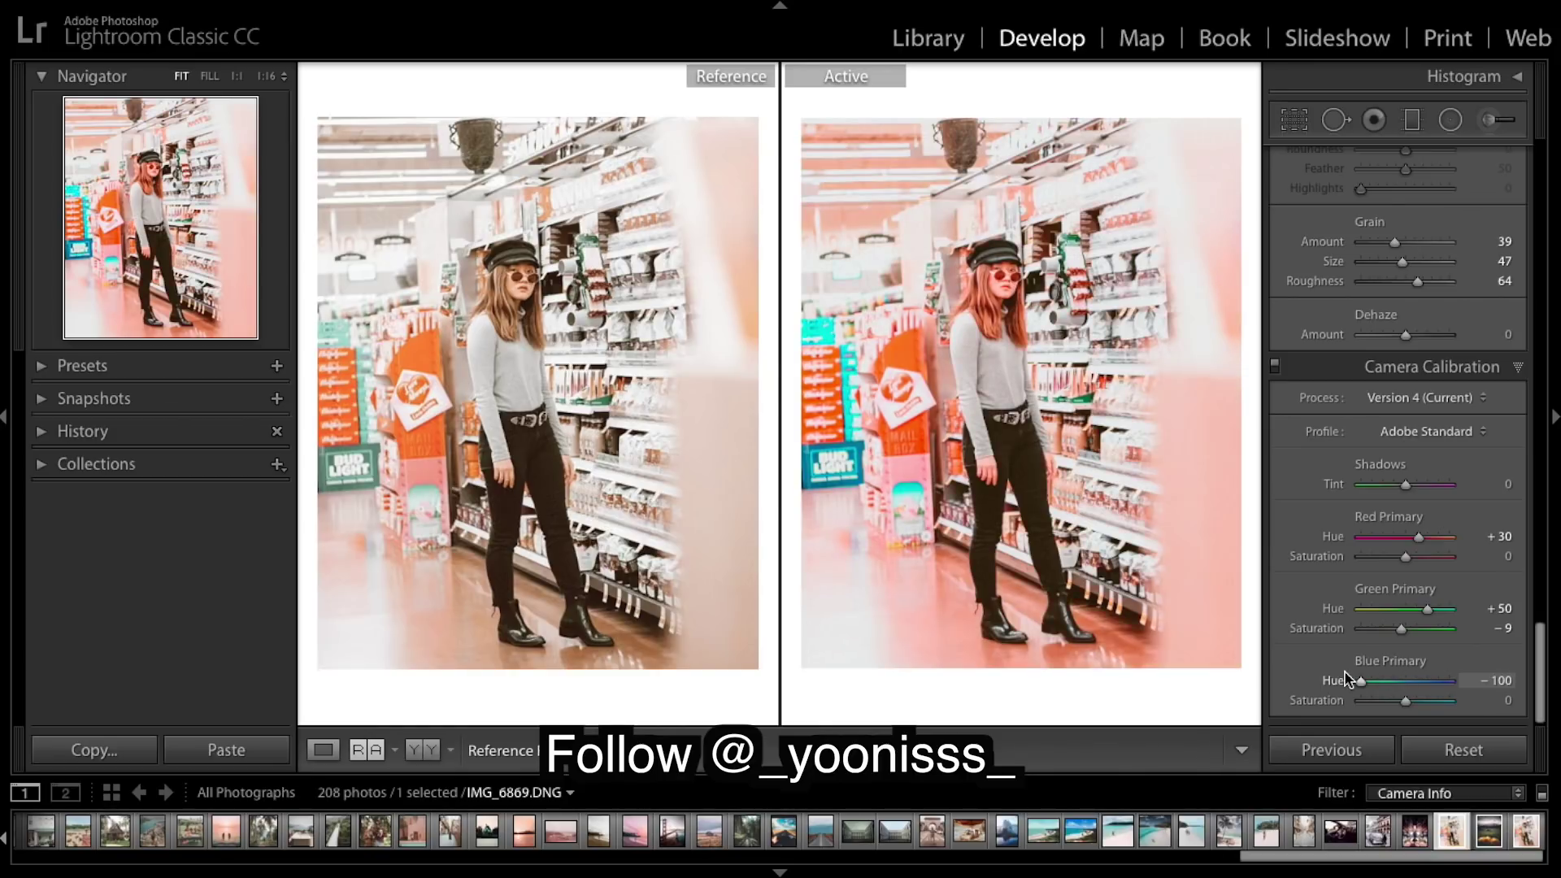
pyautogui.moveTo(1345, 679); pyautogui.dragTo(1401, 701)
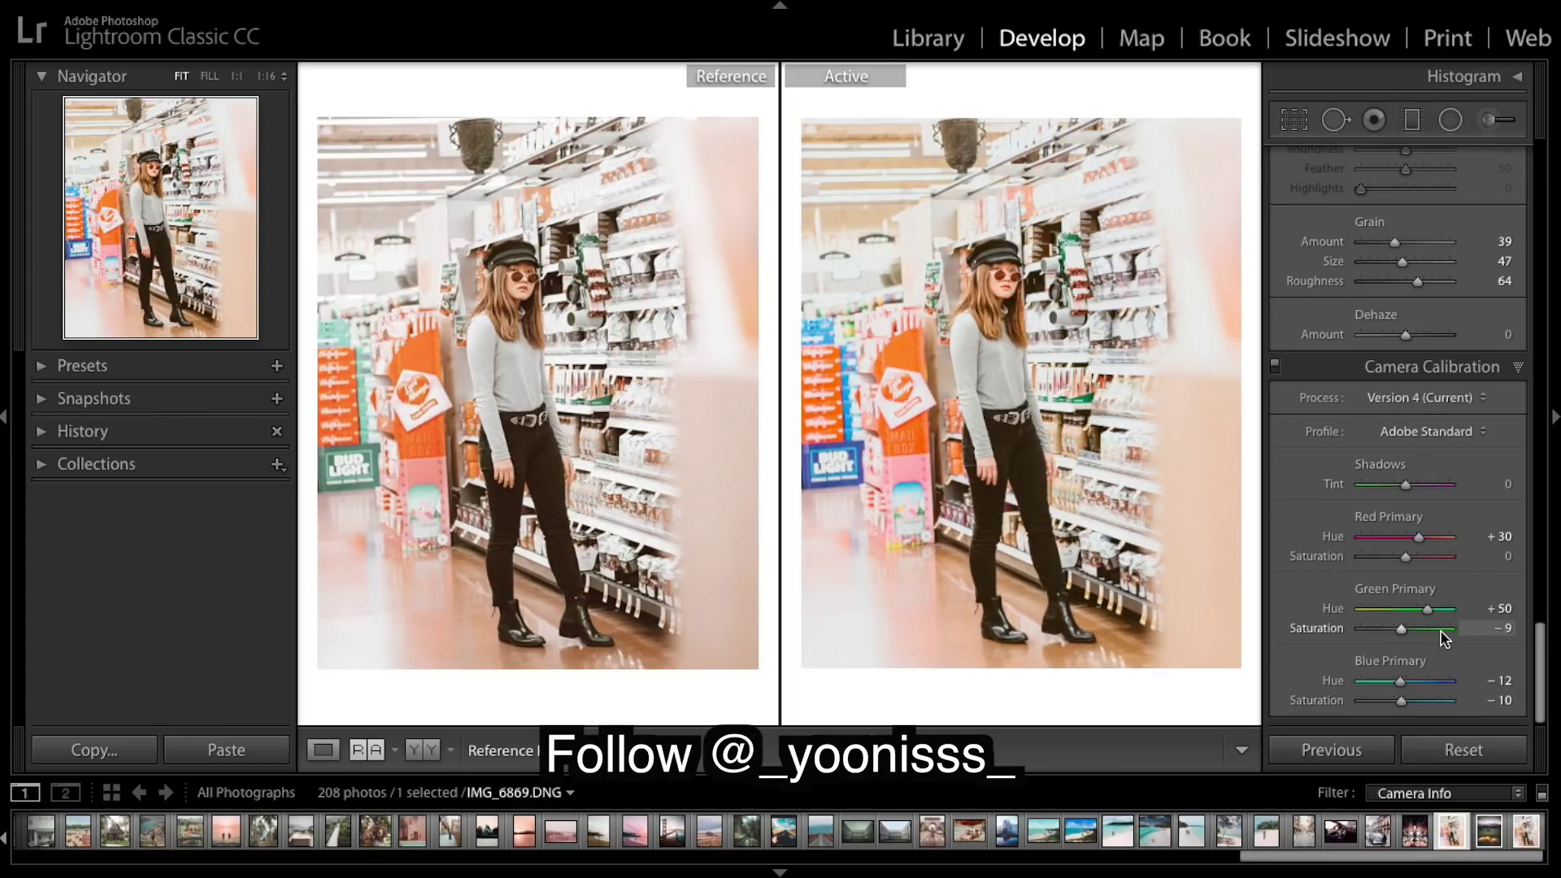
# - Split-tone the shadows with hue 45 and saturation 6
pyautogui.scroll(3, 1441, 638)
pyautogui.scroll(-3, 1441, 638)
pyautogui.scroll(10, 1441, 638)
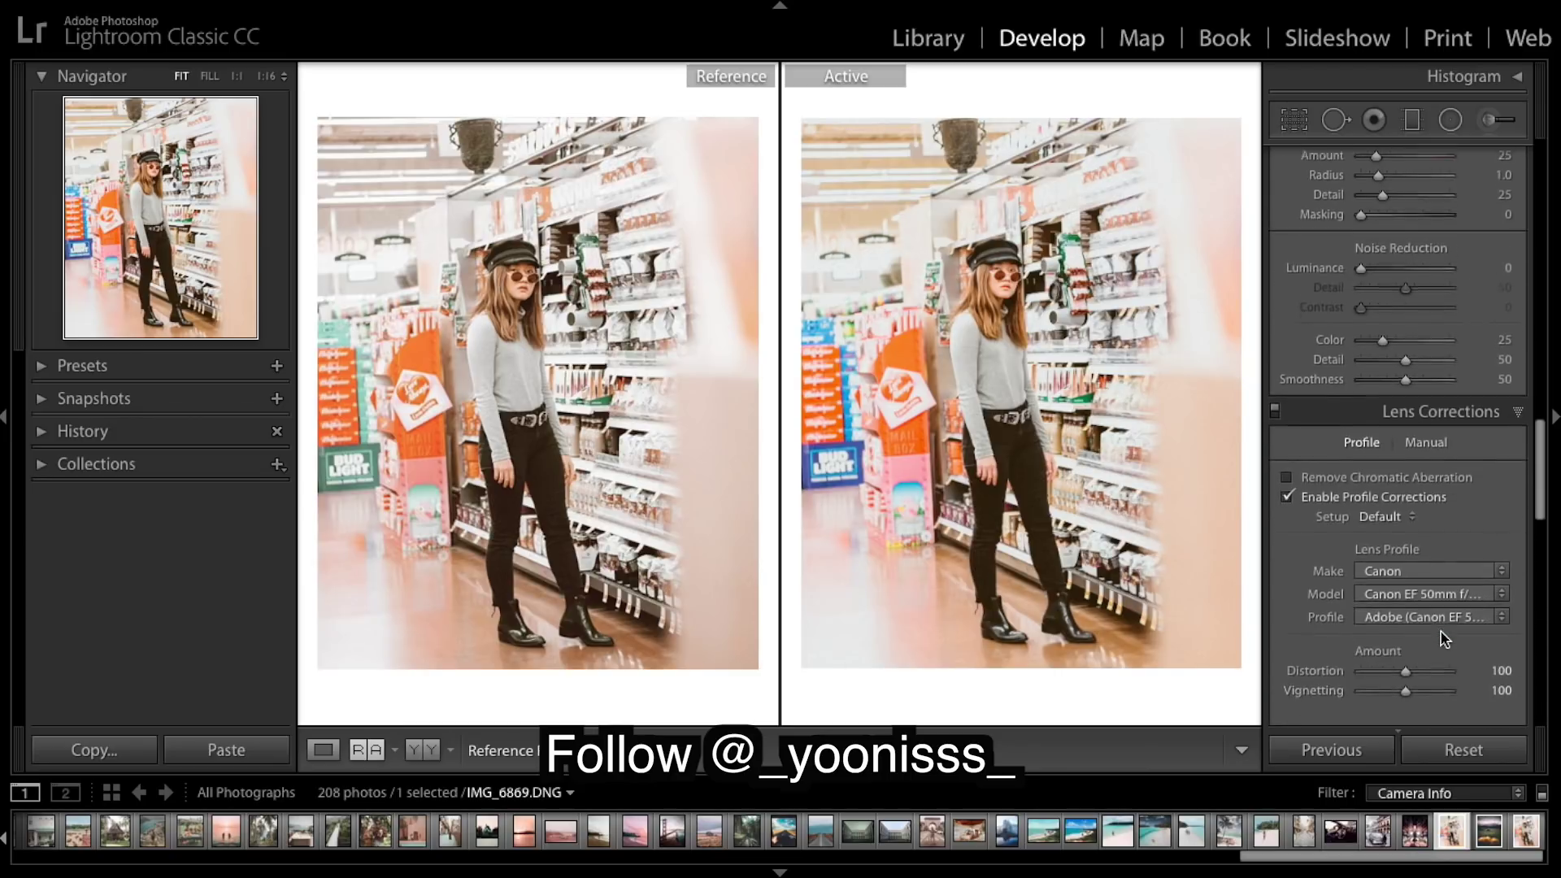
pyautogui.scroll(2, 1442, 638)
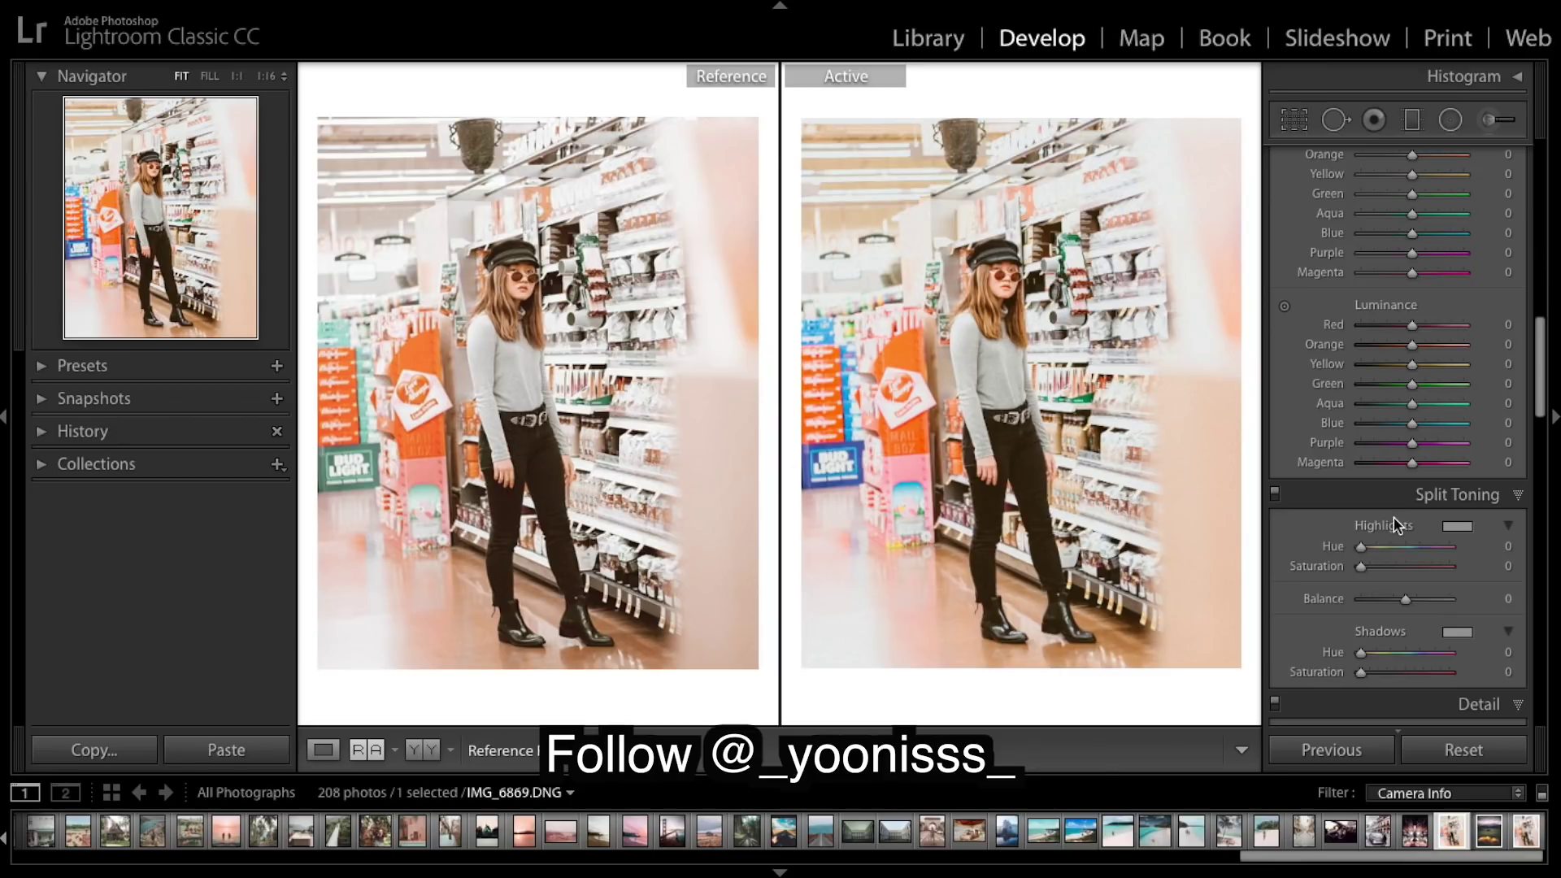
pyautogui.scroll(-2, 1401, 565)
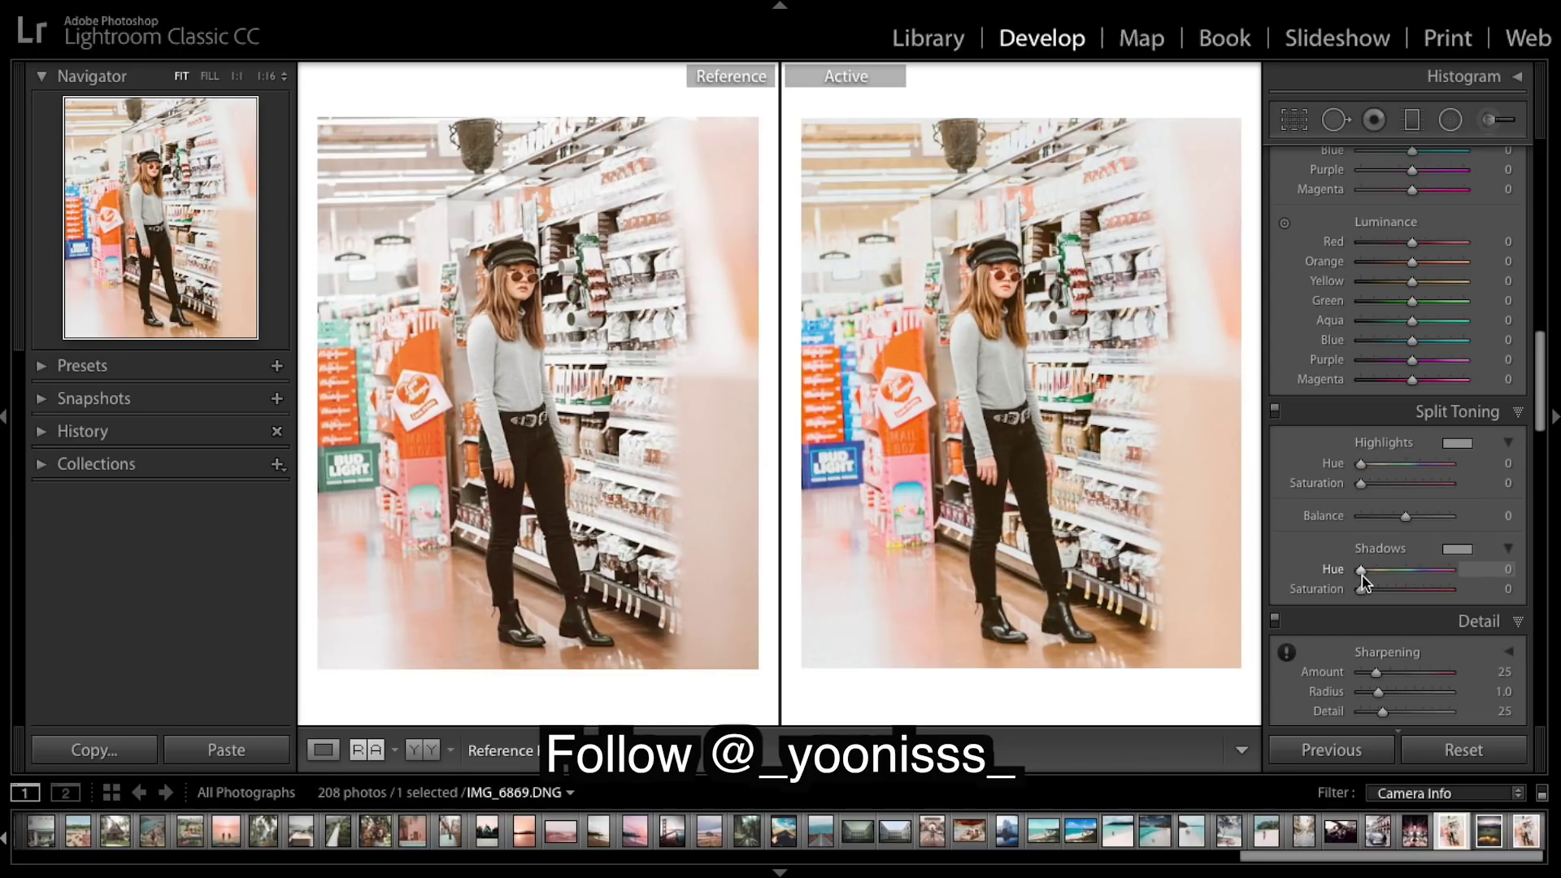
pyautogui.moveTo(1362, 576); pyautogui.dragTo(1373, 574)
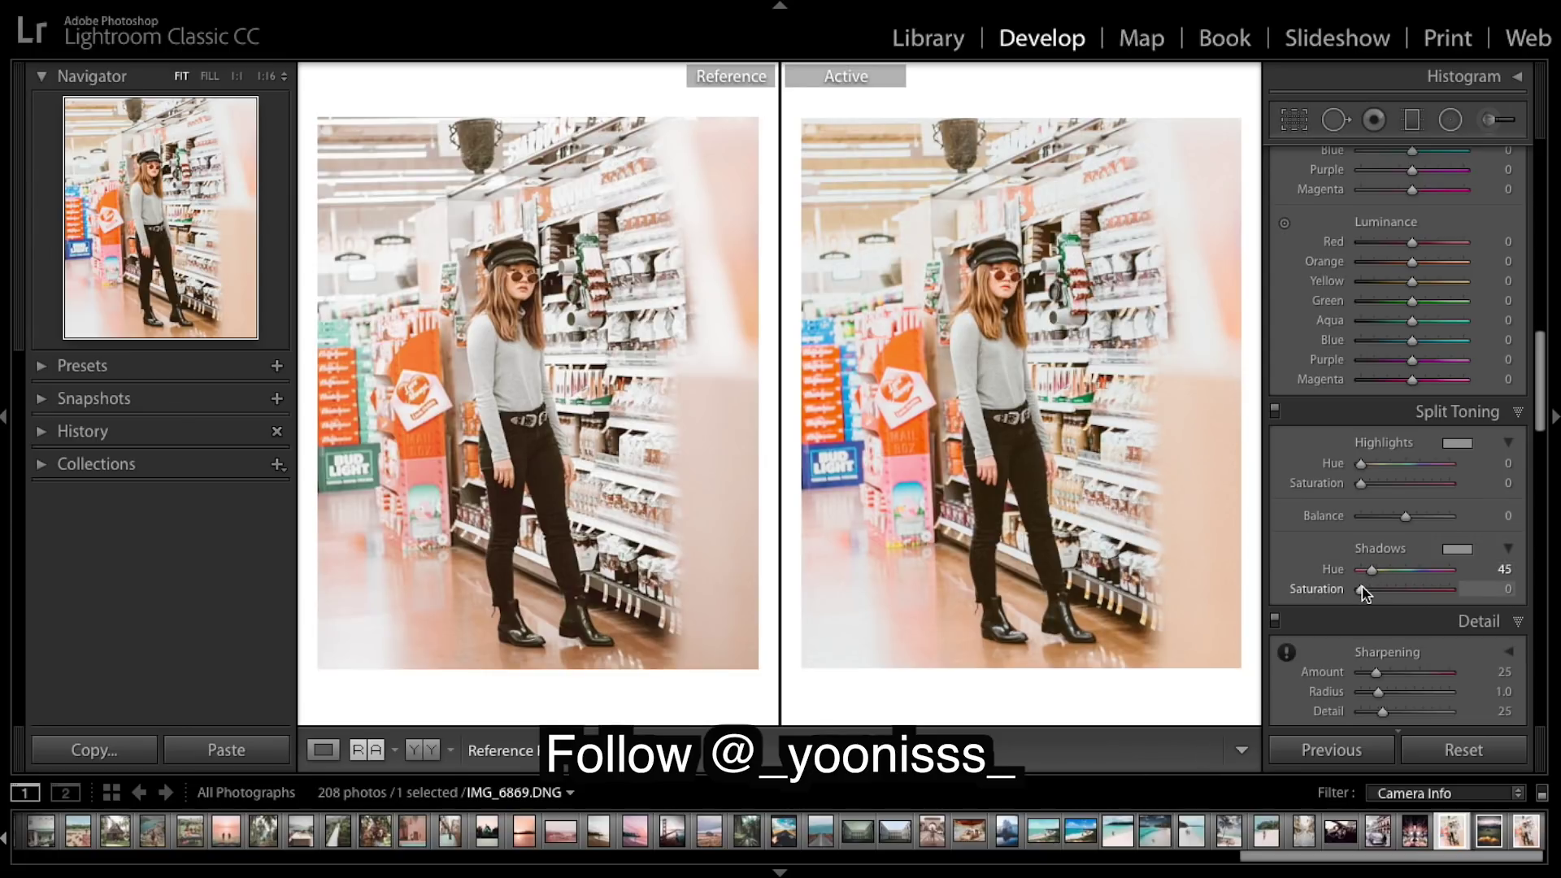
pyautogui.moveTo(1365, 593); pyautogui.dragTo(1372, 593)
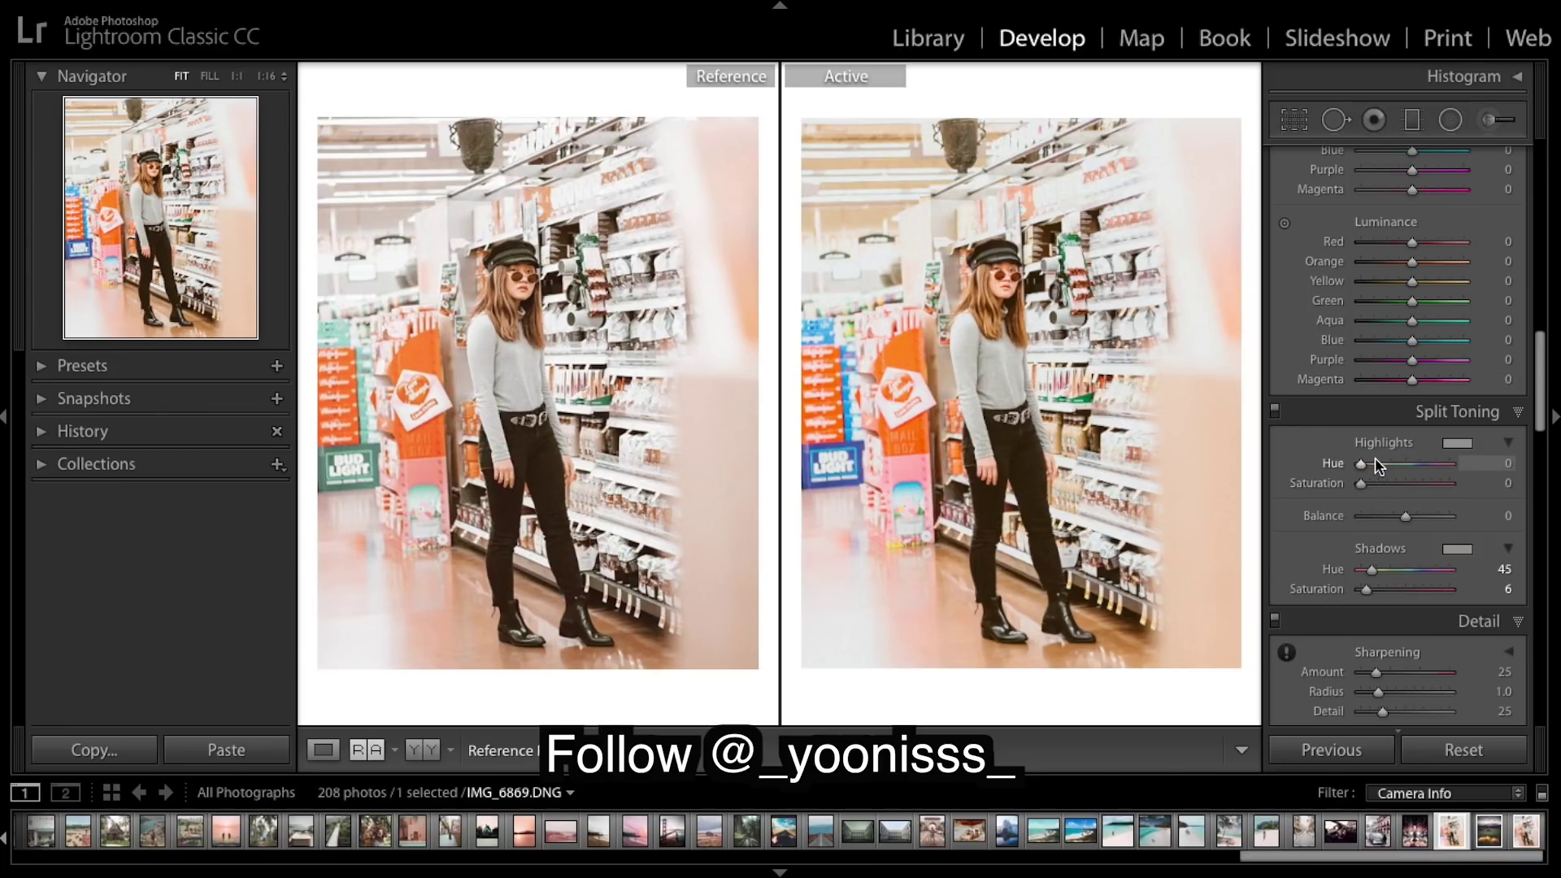
# - Shift the HSL hues of red to +11, orange to +2 and yellow to +3
pyautogui.scroll(8, 1467, 358)
pyautogui.scroll(-5, 1470, 358)
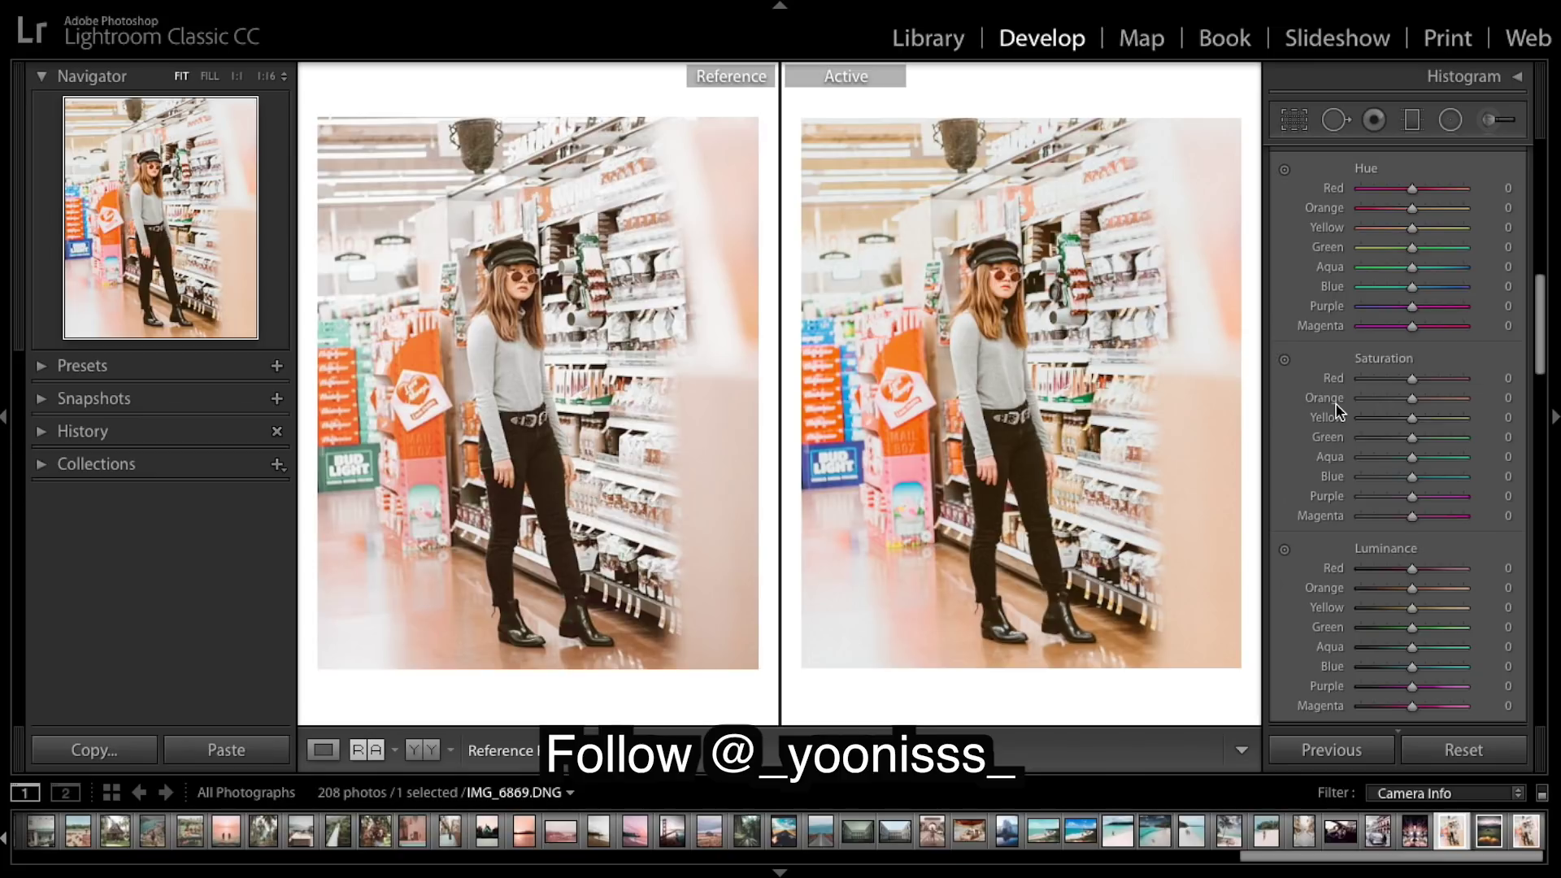
pyautogui.moveTo(1413, 194)
pyautogui.mouseDown()
pyautogui.moveTo(1387, 195)
pyautogui.moveTo(1460, 195)
pyautogui.moveTo(1386, 202)
pyautogui.moveTo(1447, 247)
pyautogui.moveTo(1420, 209)
pyautogui.mouseUp()
pyautogui.moveTo(1420, 210)
pyautogui.mouseDown()
pyautogui.moveTo(1397, 211)
pyautogui.moveTo(1415, 213)
pyautogui.mouseUp()
pyautogui.moveTo(1413, 209); pyautogui.dragTo(1414, 212)
pyautogui.moveTo(1415, 213); pyautogui.dragTo(1413, 213)
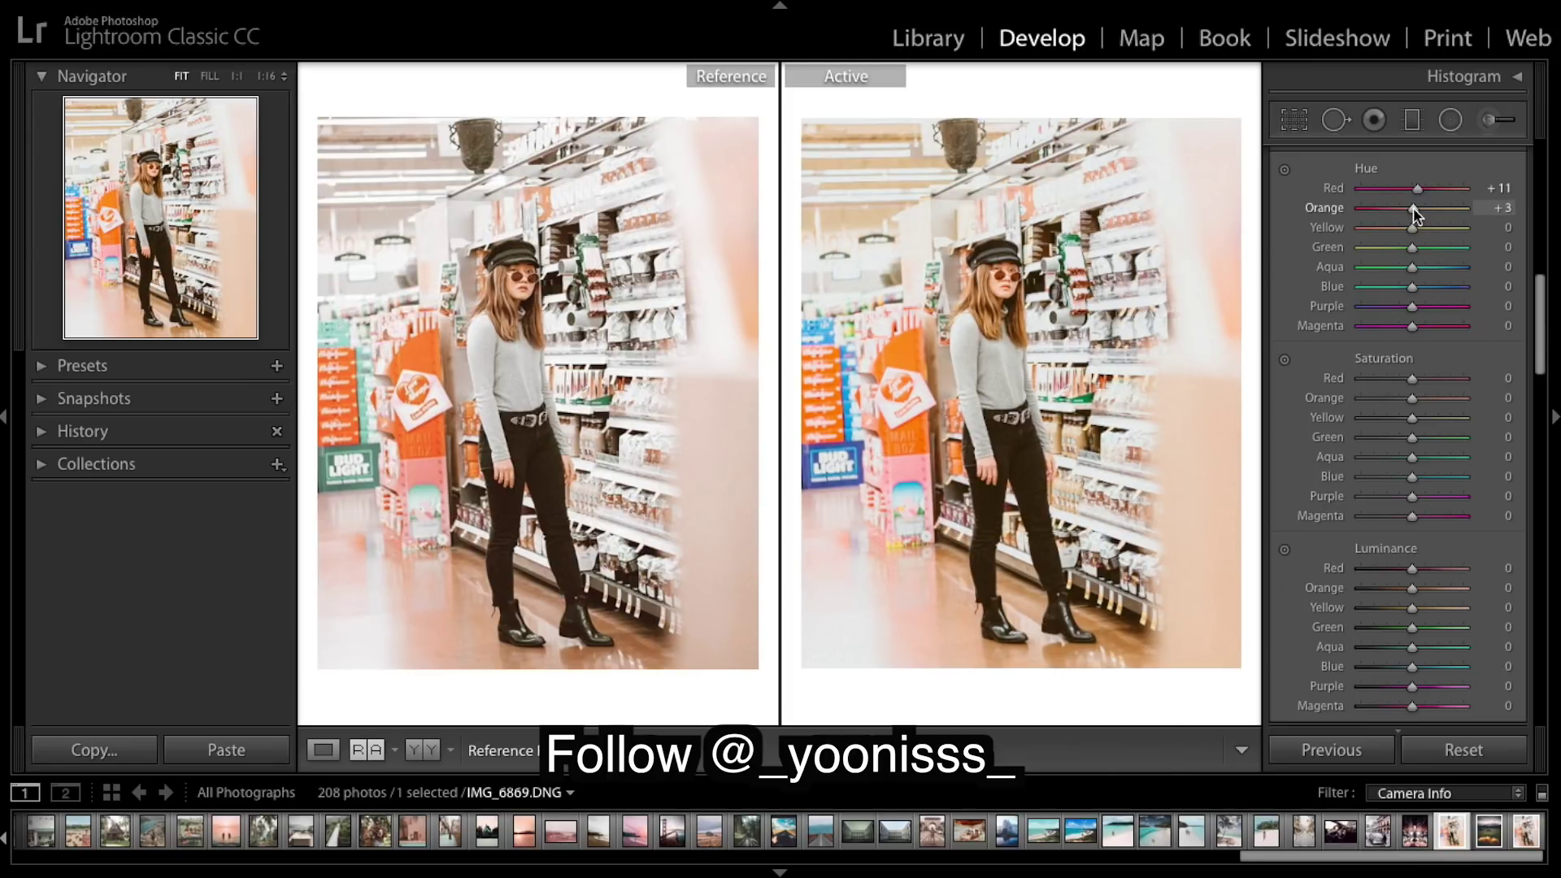
pyautogui.moveTo(1413, 212); pyautogui.dragTo(1416, 213)
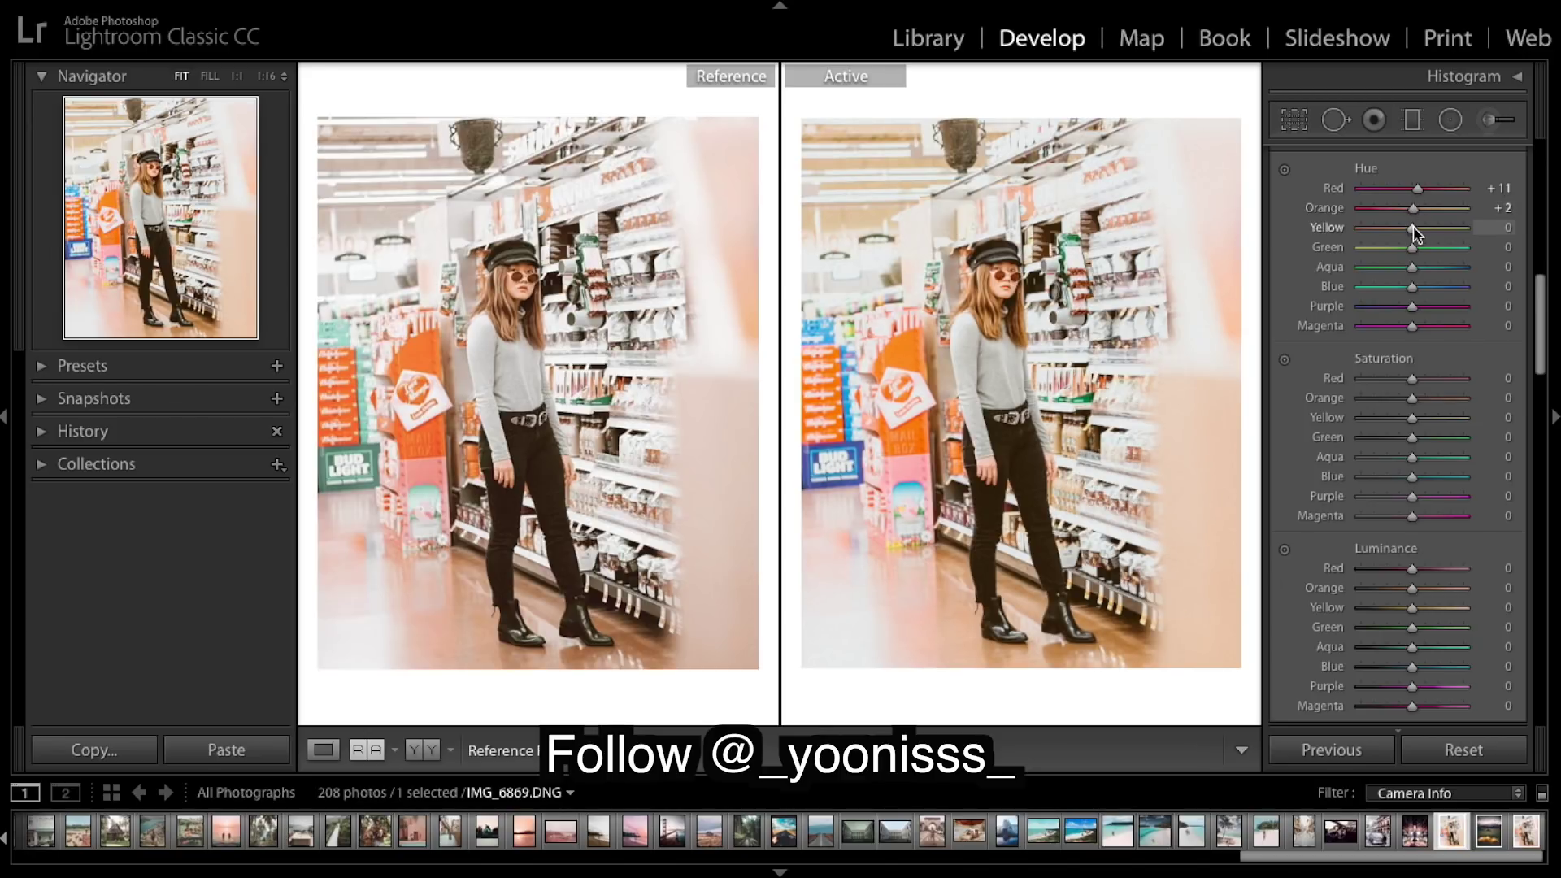
pyautogui.moveTo(1415, 236); pyautogui.dragTo(1417, 236)
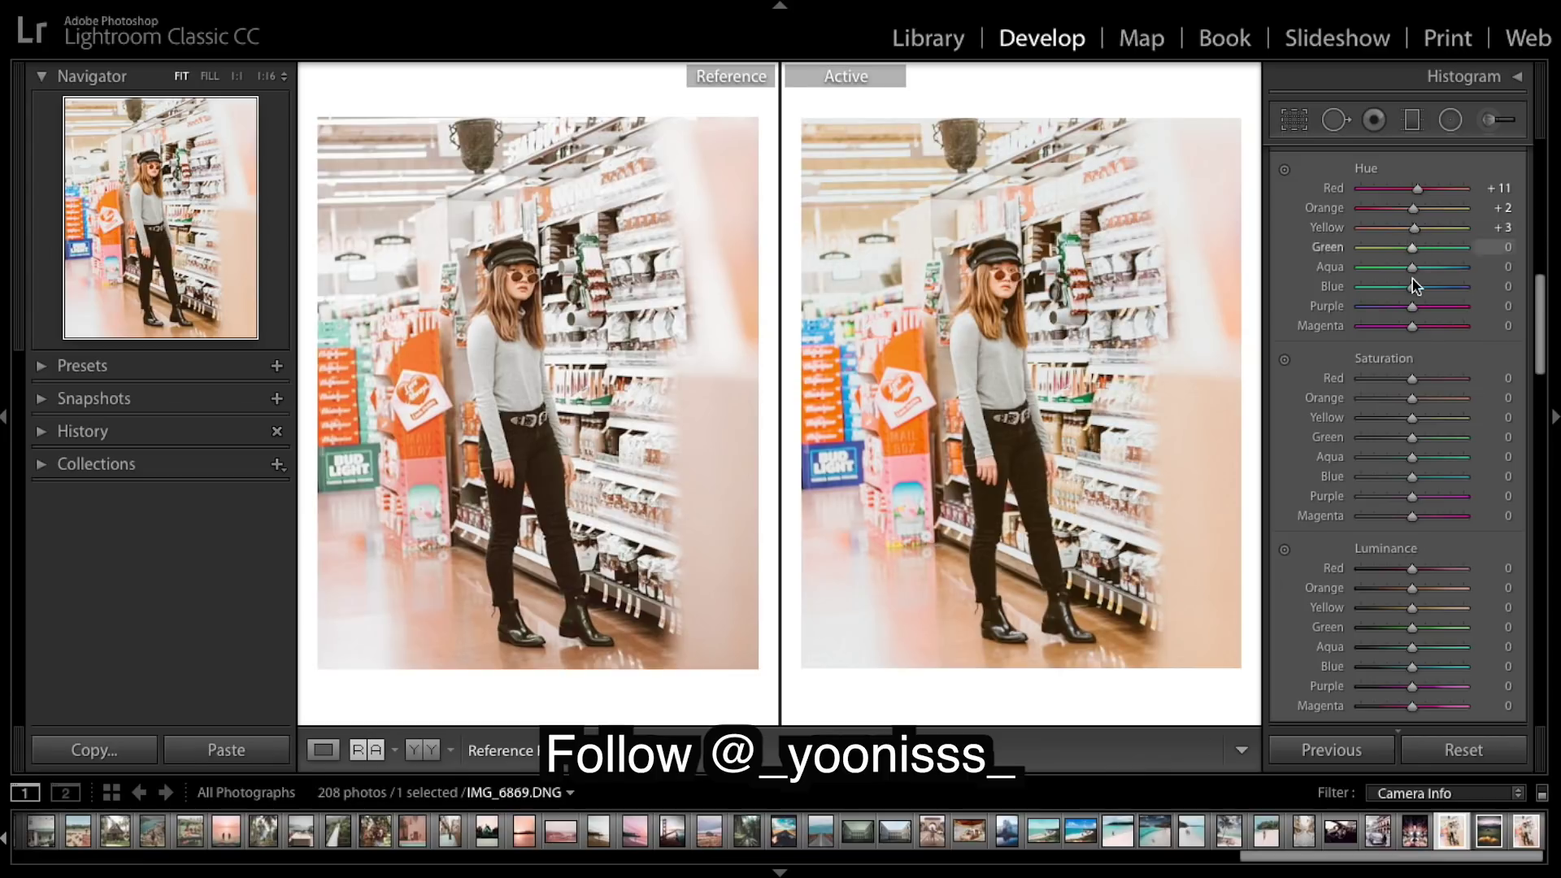
# - Shift the HSL hues of blue to -100 and magenta to +25
pyautogui.scroll(3, 1419, 358)
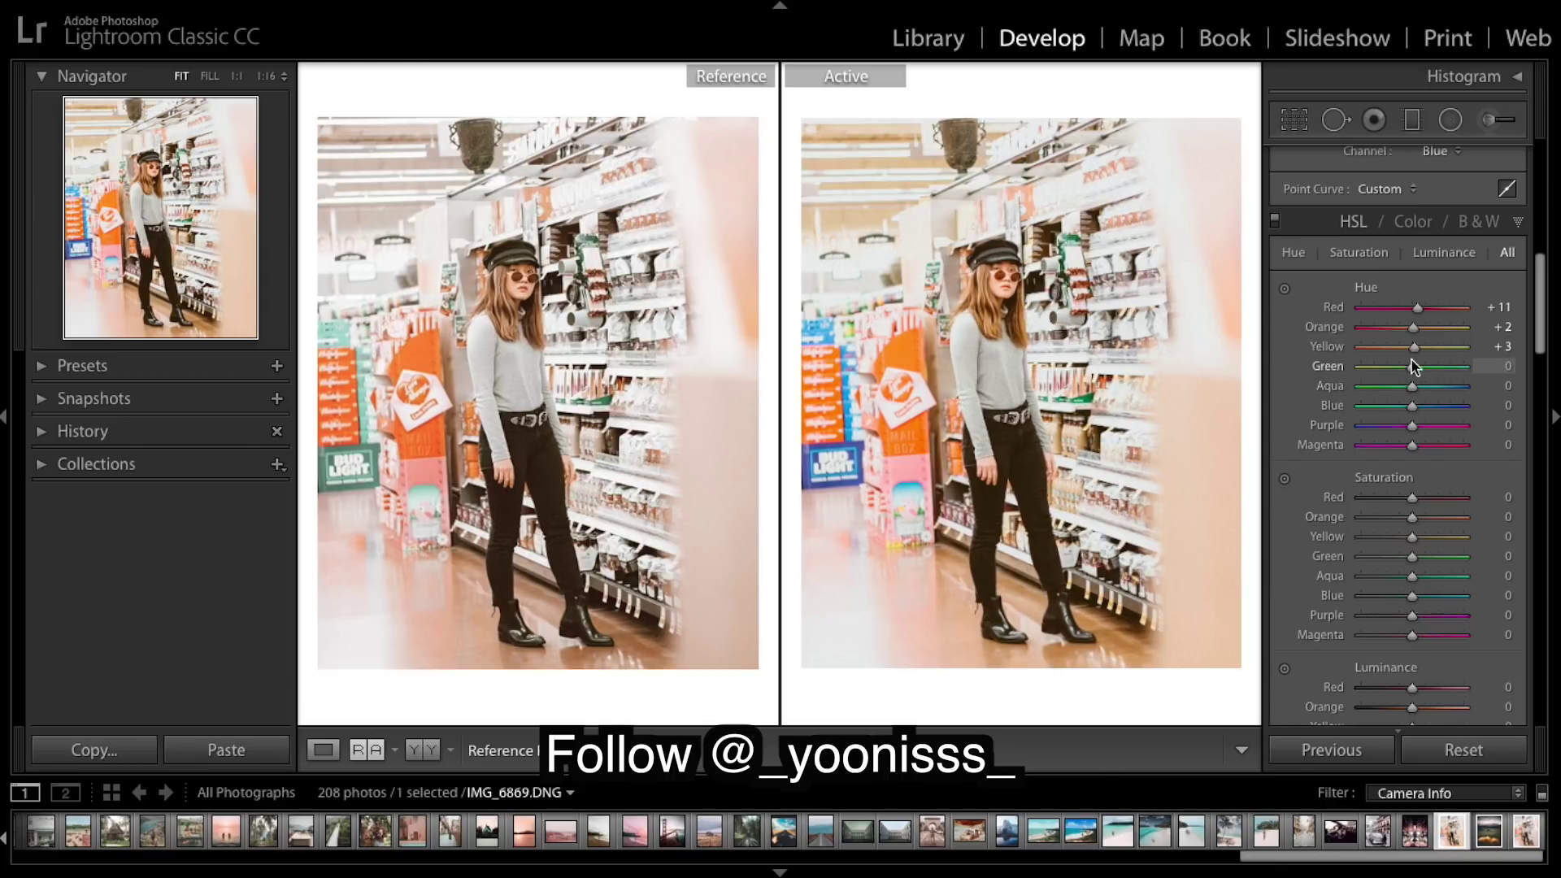
pyautogui.moveTo(1412, 407); pyautogui.dragTo(1291, 404)
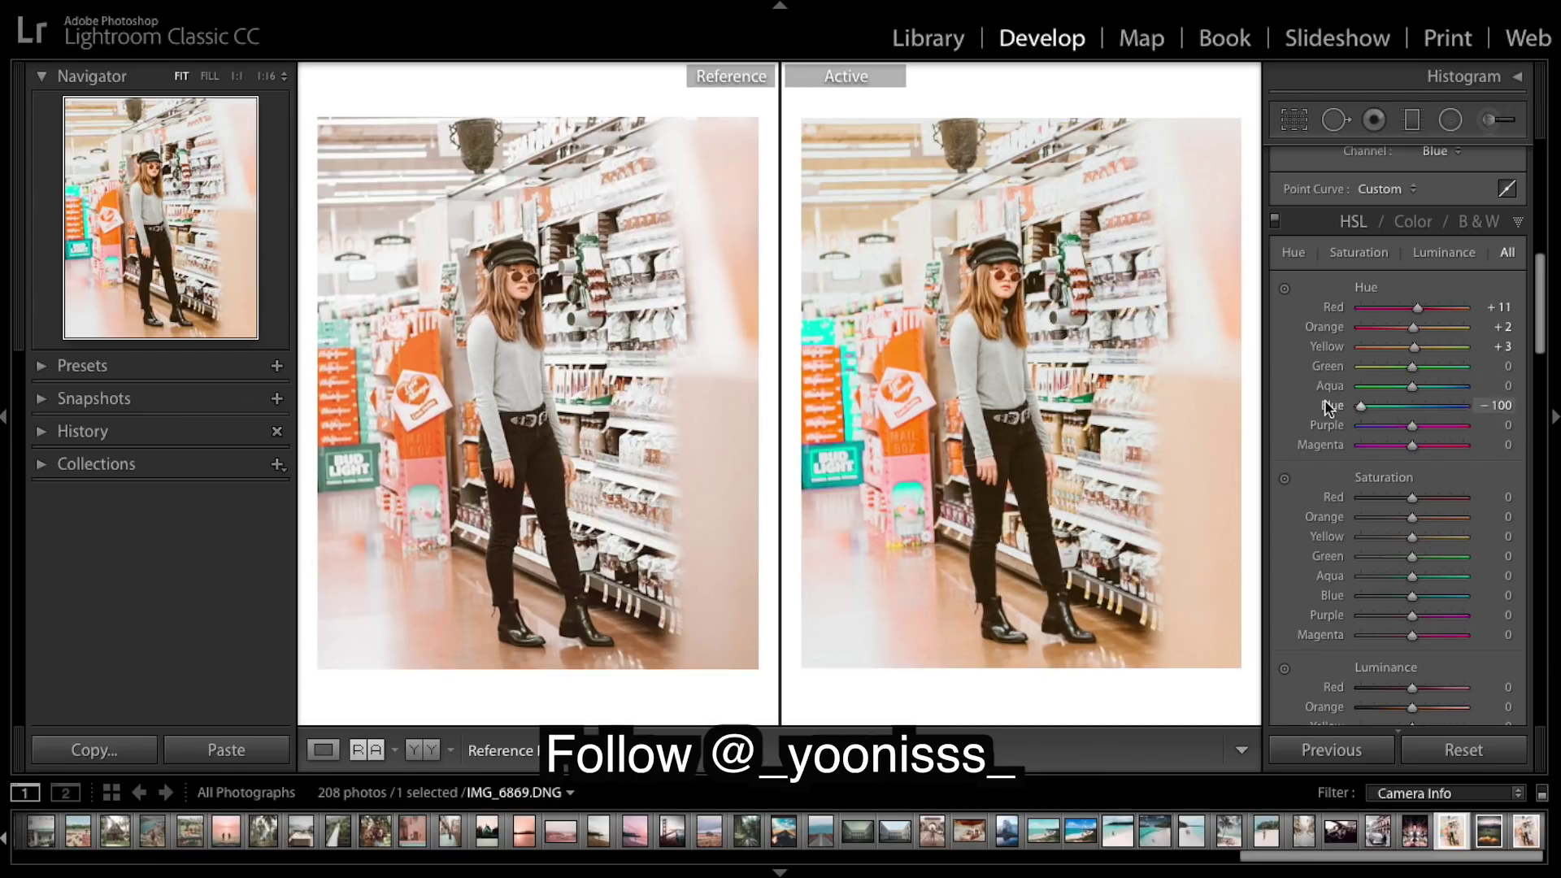
pyautogui.scroll(-1, 1413, 429)
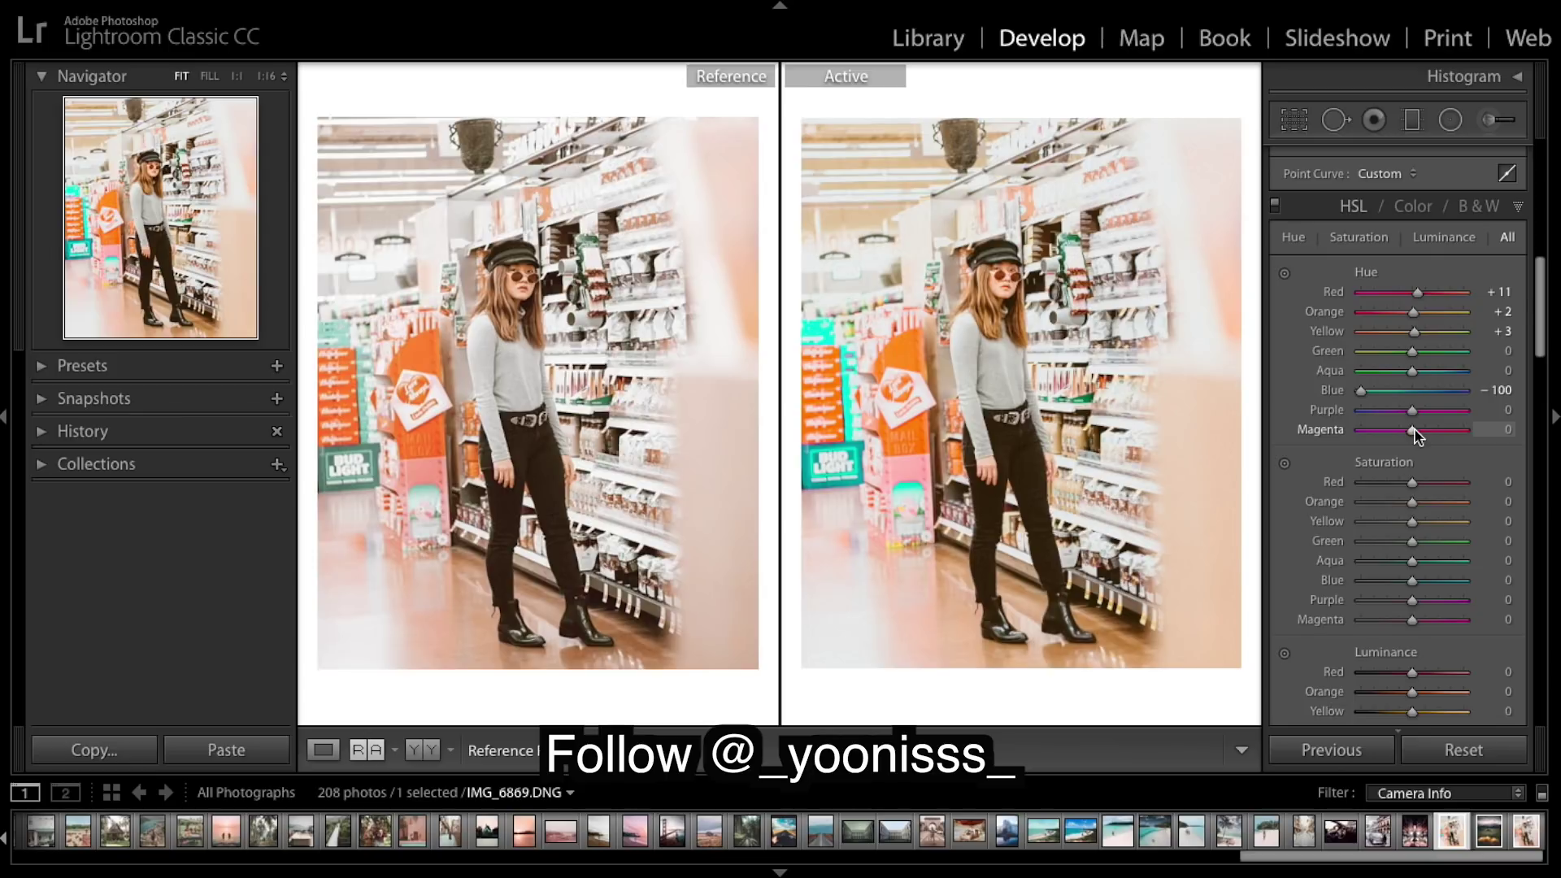
pyautogui.moveTo(1413, 429); pyautogui.dragTo(1423, 431)
# - Reduce the HSL saturation of red and orange to -18, yellow to -76 and green to -52
pyautogui.scroll(-2, 1428, 529)
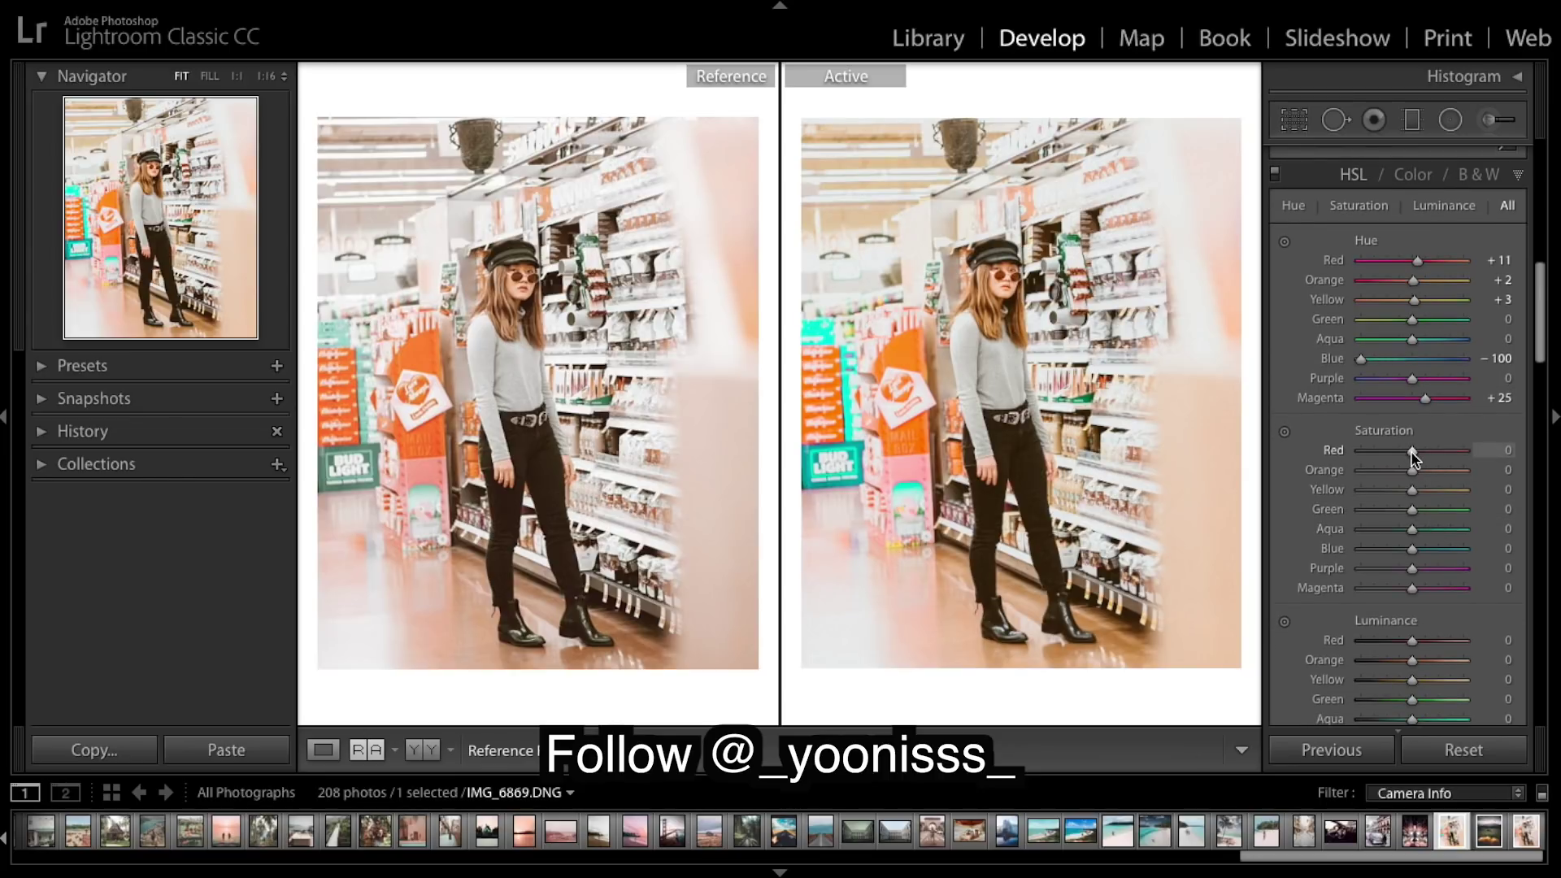
pyautogui.moveTo(1404, 447); pyautogui.dragTo(1405, 473)
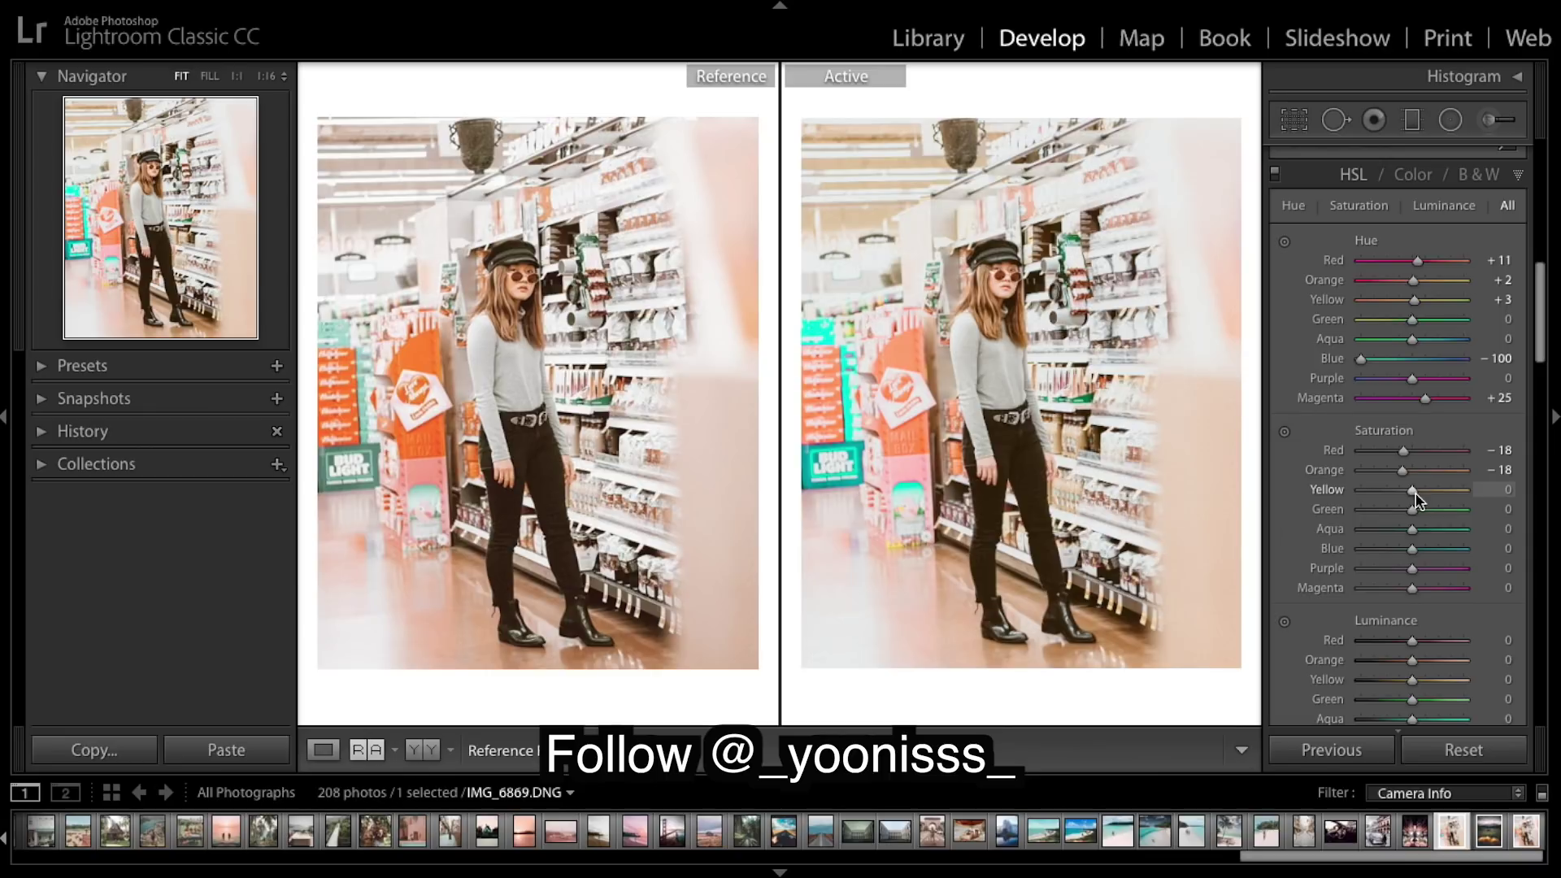
pyautogui.moveTo(1414, 491); pyautogui.dragTo(1379, 491)
pyautogui.moveTo(1379, 490); pyautogui.dragTo(1374, 488)
pyautogui.moveTo(1375, 490); pyautogui.dragTo(1373, 489)
pyautogui.moveTo(1374, 490)
pyautogui.mouseDown()
pyautogui.moveTo(1406, 509)
pyautogui.moveTo(1386, 508)
pyautogui.mouseUp()
# - Reduce the HSL saturation of aqua to -10, blue to -80, purple to -30 and magenta to -20
pyautogui.click(1412, 531)
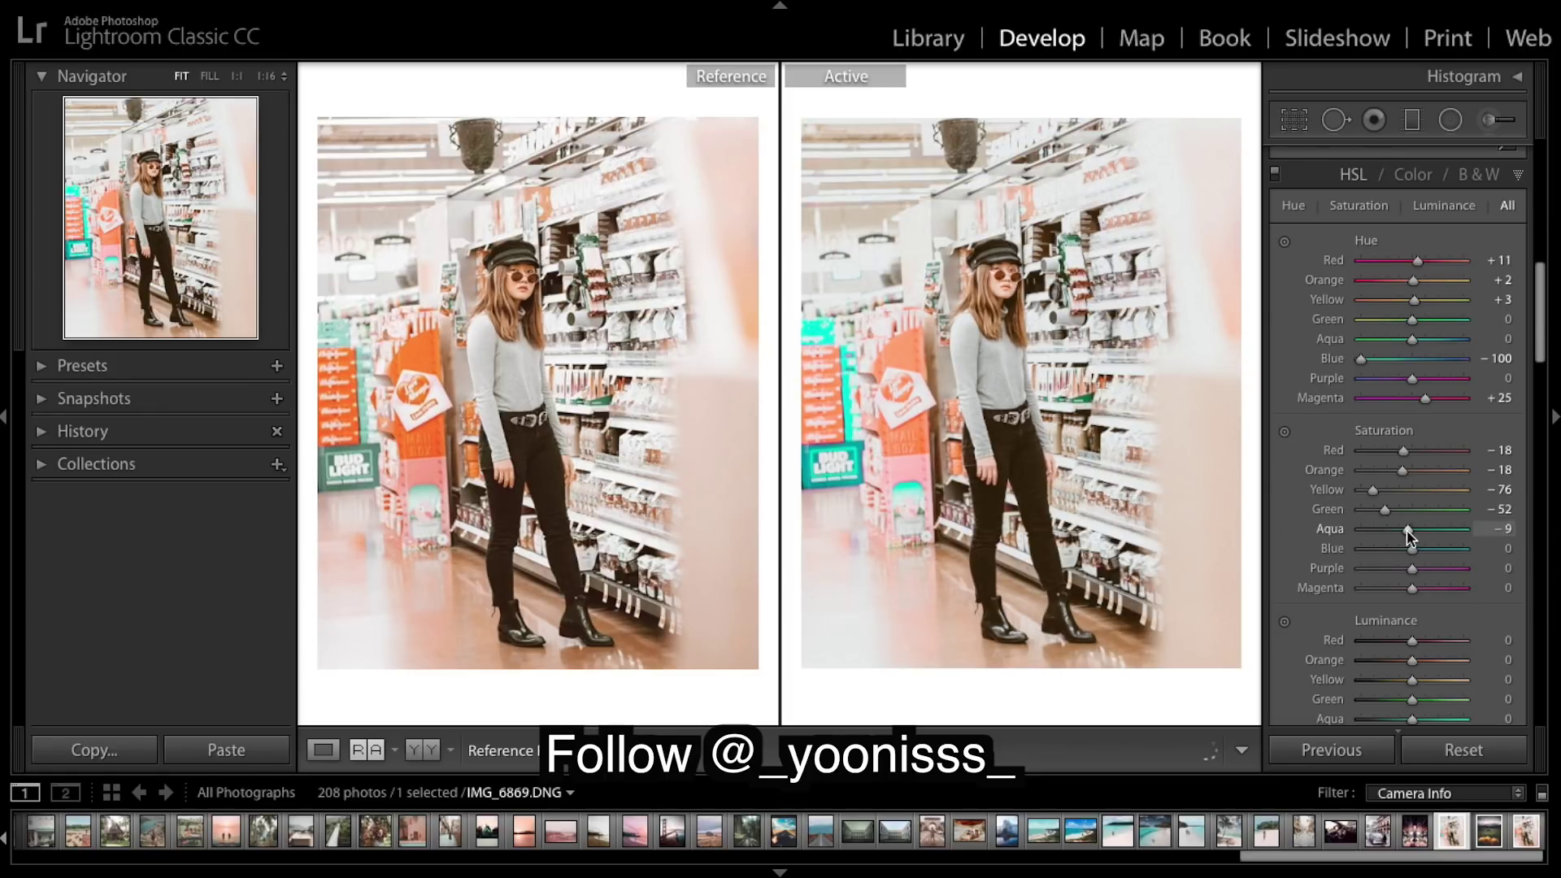
pyautogui.moveTo(1409, 535); pyautogui.dragTo(1367, 545)
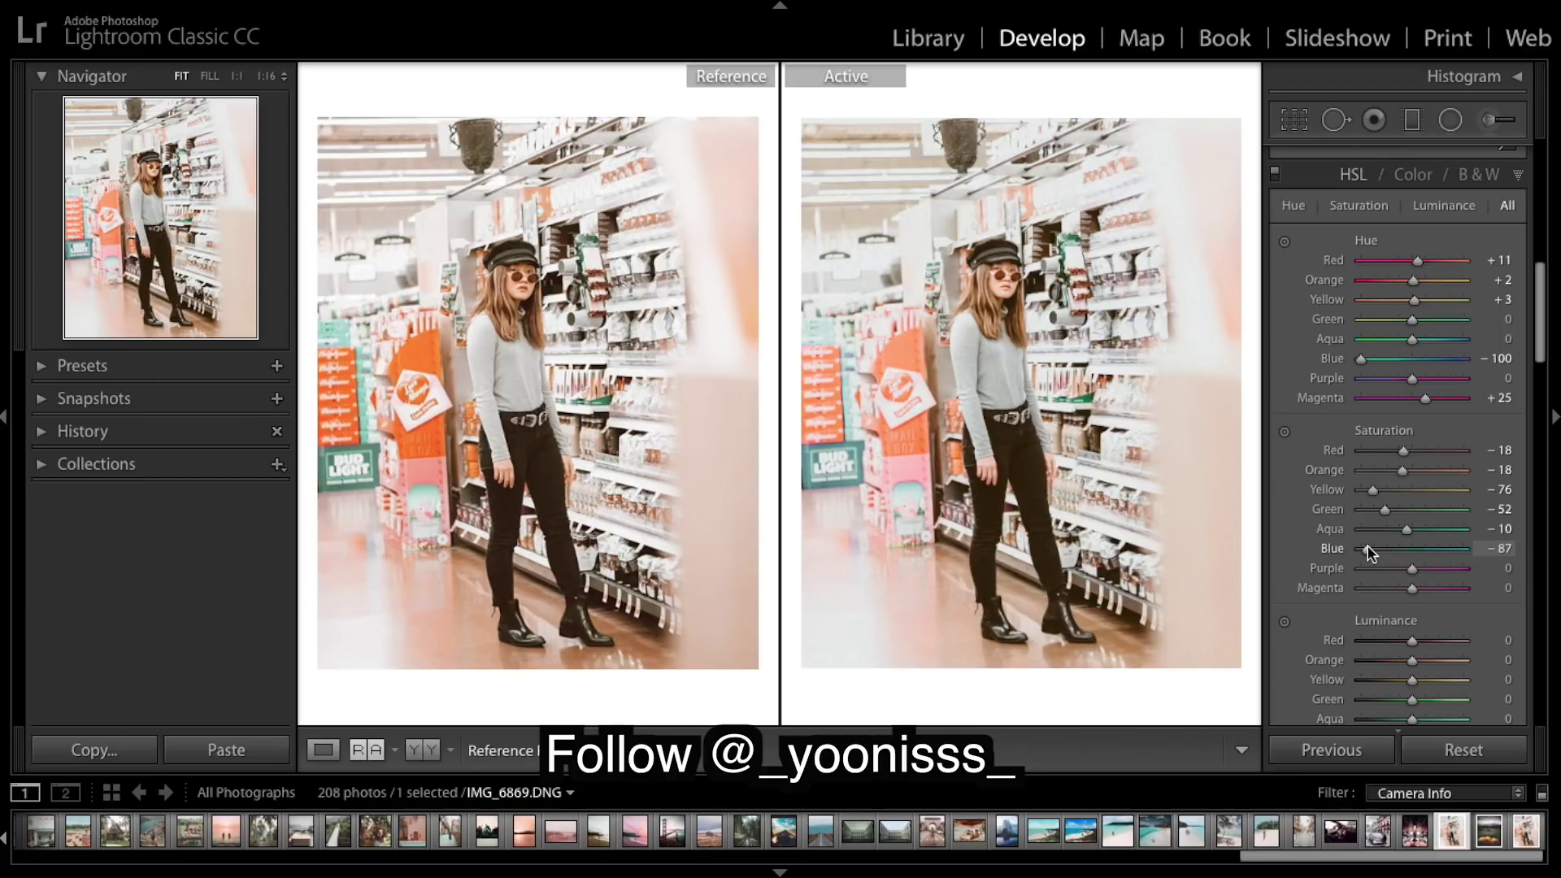
pyautogui.moveTo(1368, 550); pyautogui.dragTo(1399, 587)
pyautogui.scroll(-5, 1419, 536)
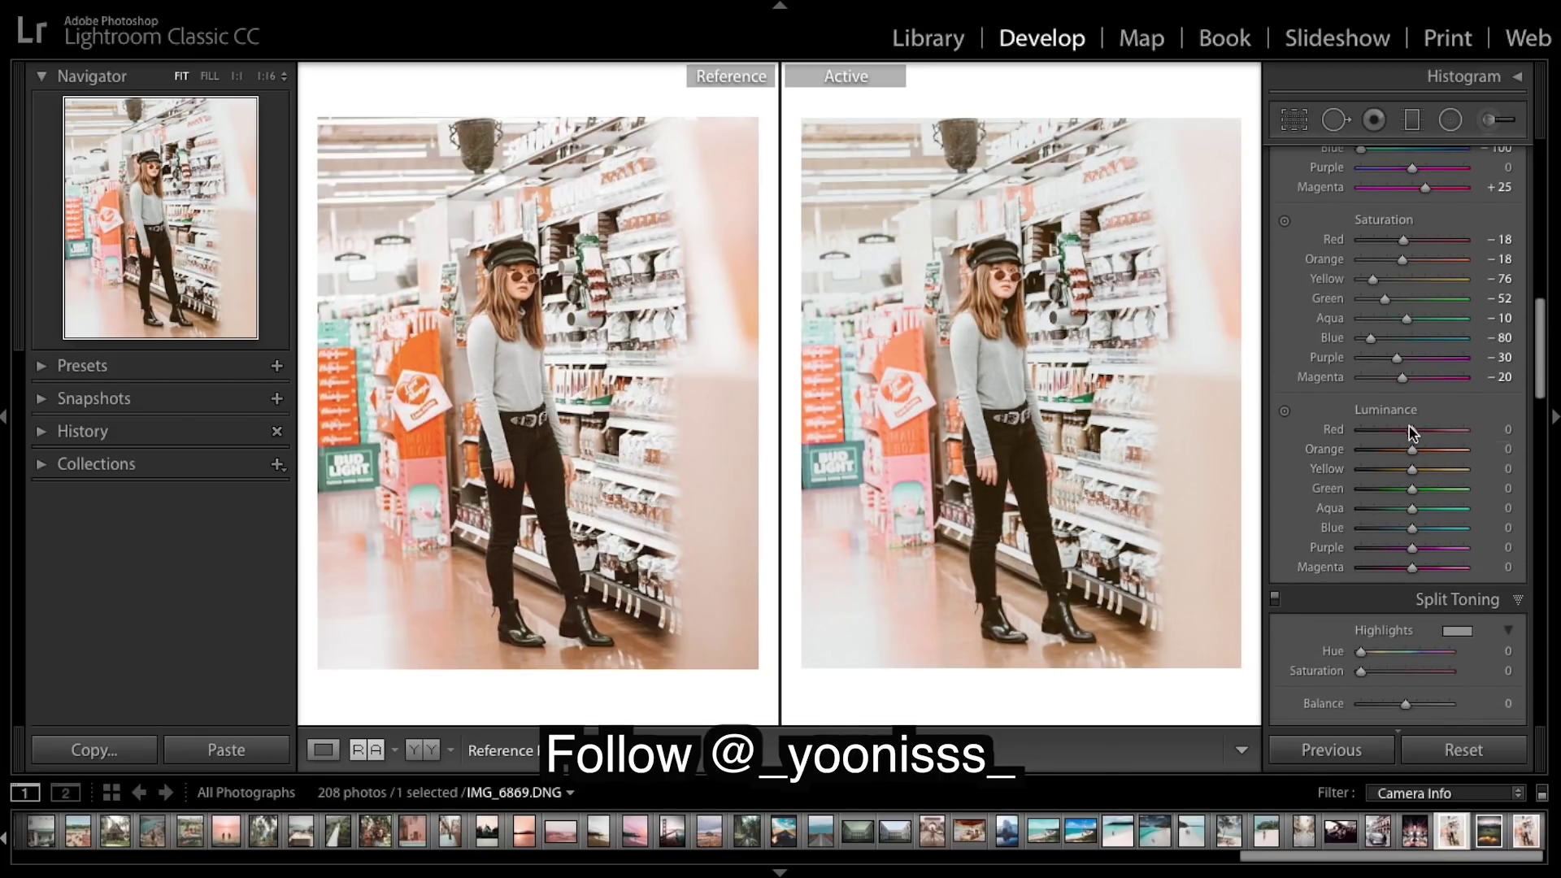
# - Lower the HSL luminance of red to -33 and orange to -30
pyautogui.moveTo(1404, 431)
pyautogui.mouseDown()
pyautogui.moveTo(1456, 435)
pyautogui.moveTo(1379, 433)
pyautogui.moveTo(1395, 439)
pyautogui.mouseUp()
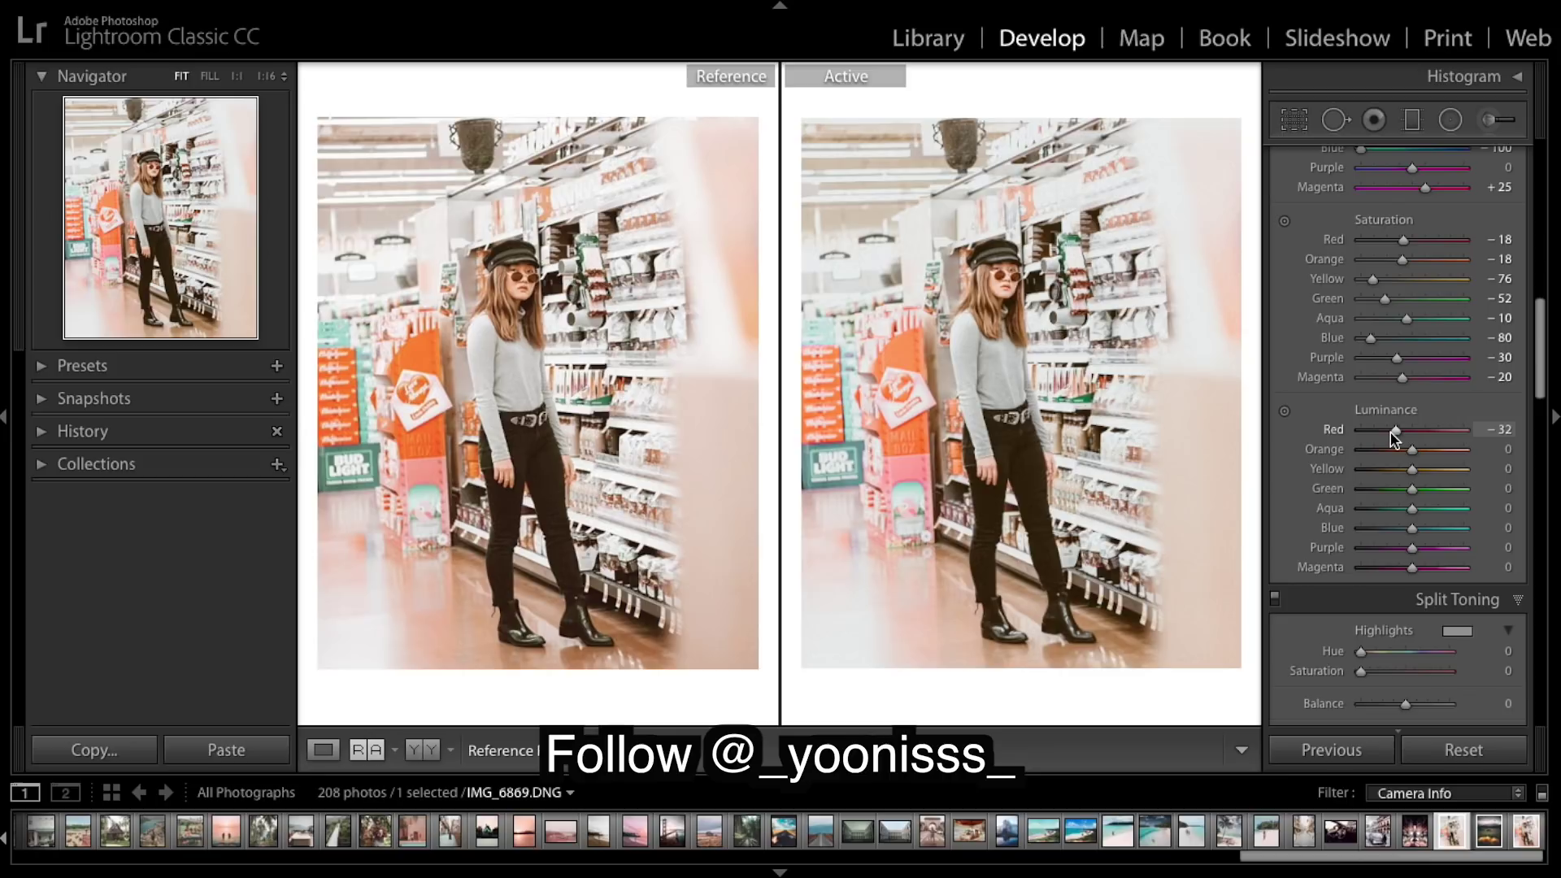
pyautogui.moveTo(1391, 436); pyautogui.dragTo(1390, 437)
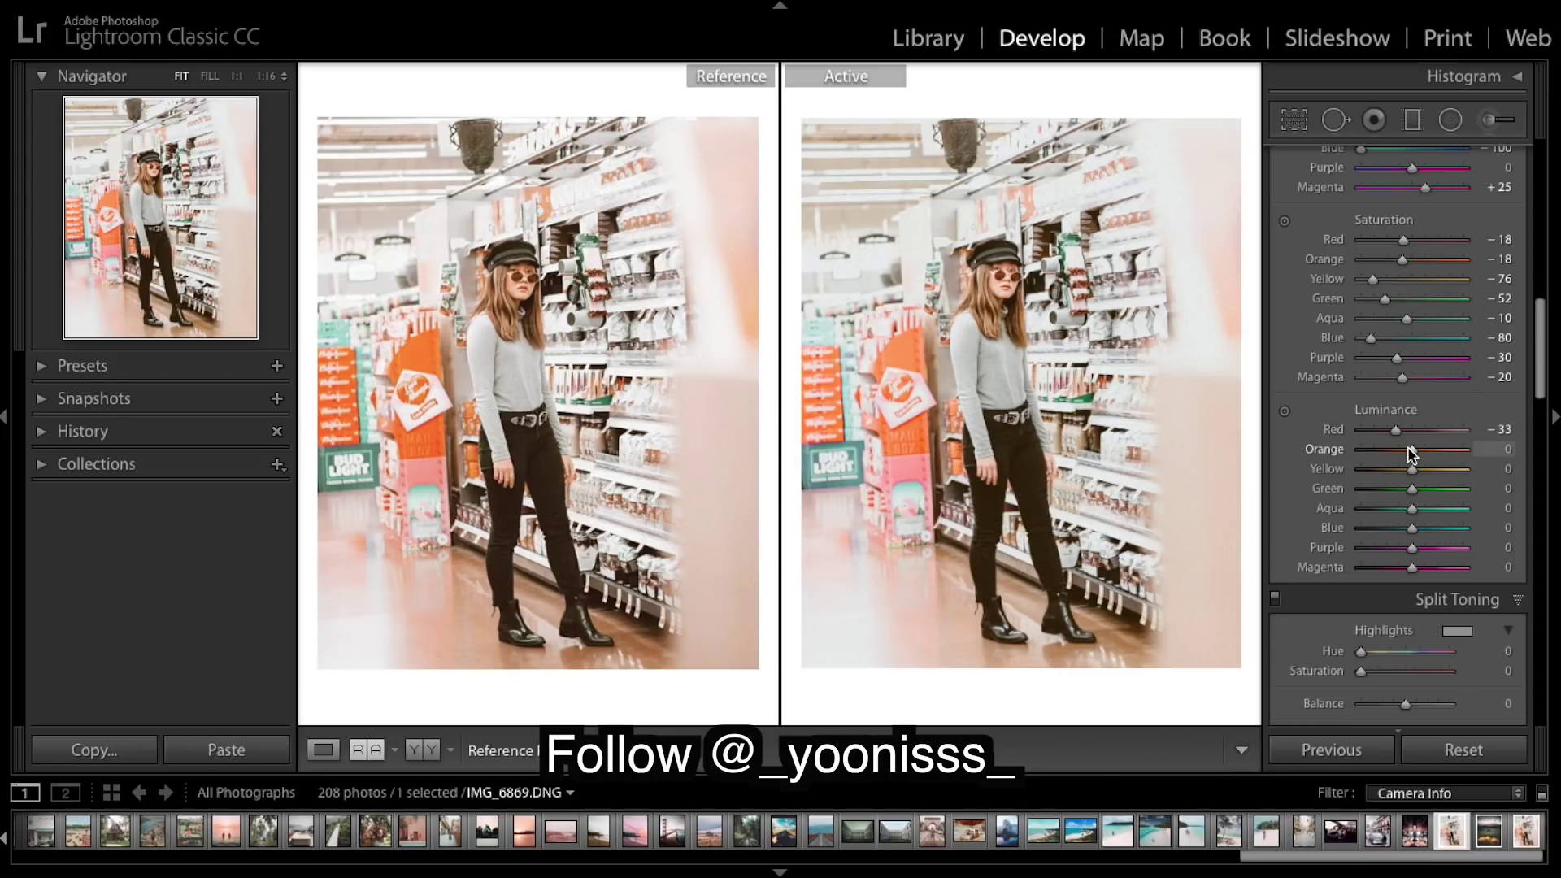
pyautogui.moveTo(1410, 452)
pyautogui.mouseDown()
pyautogui.moveTo(1392, 443)
pyautogui.moveTo(1403, 453)
pyautogui.mouseUp()
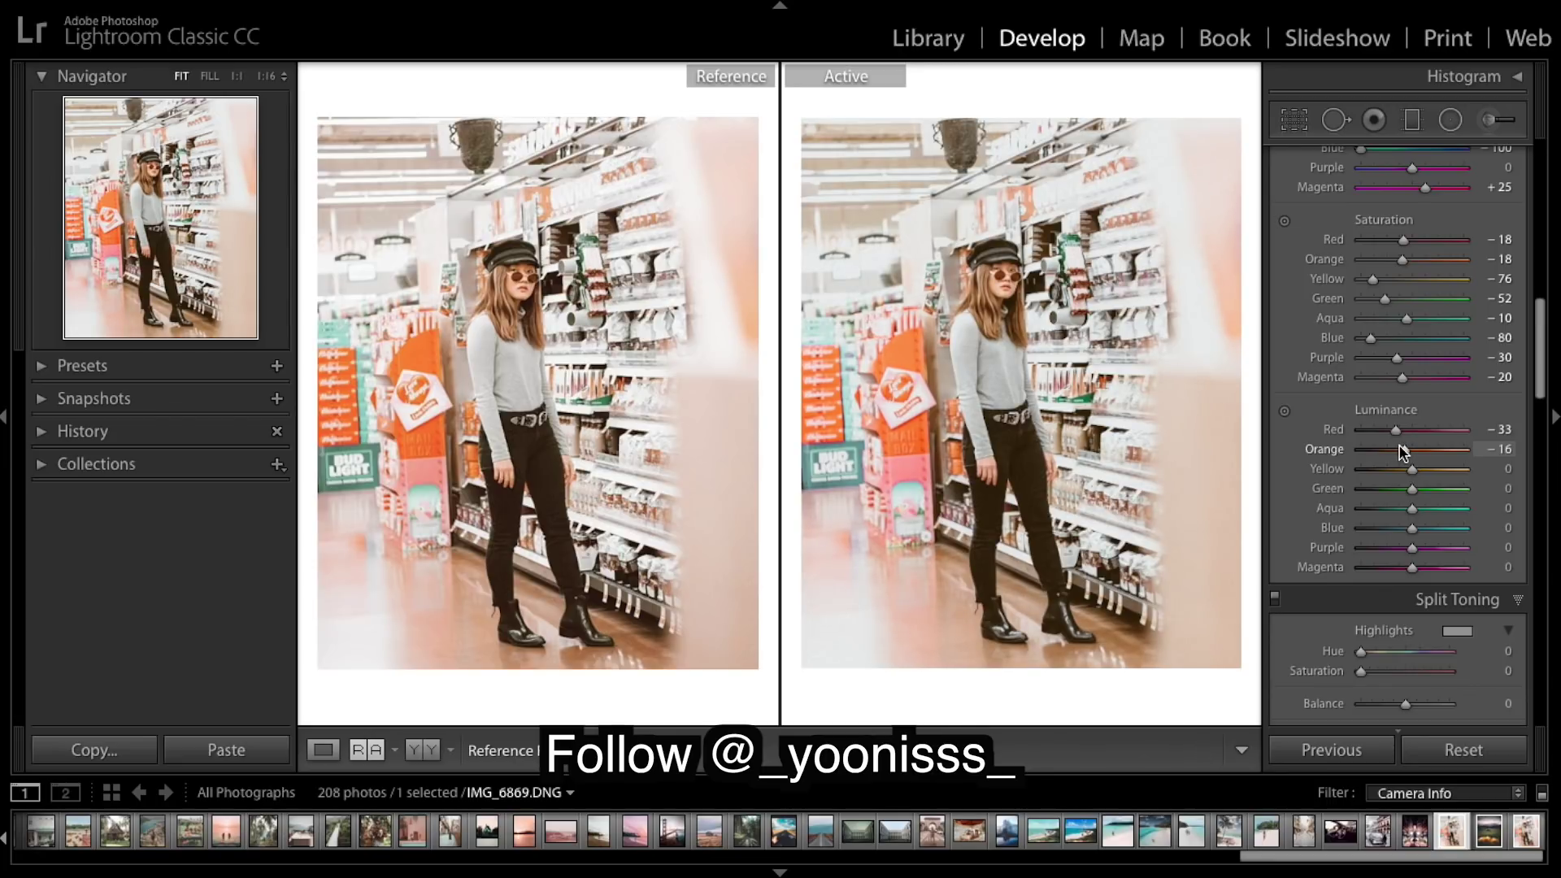
pyautogui.moveTo(1401, 451); pyautogui.dragTo(1392, 450)
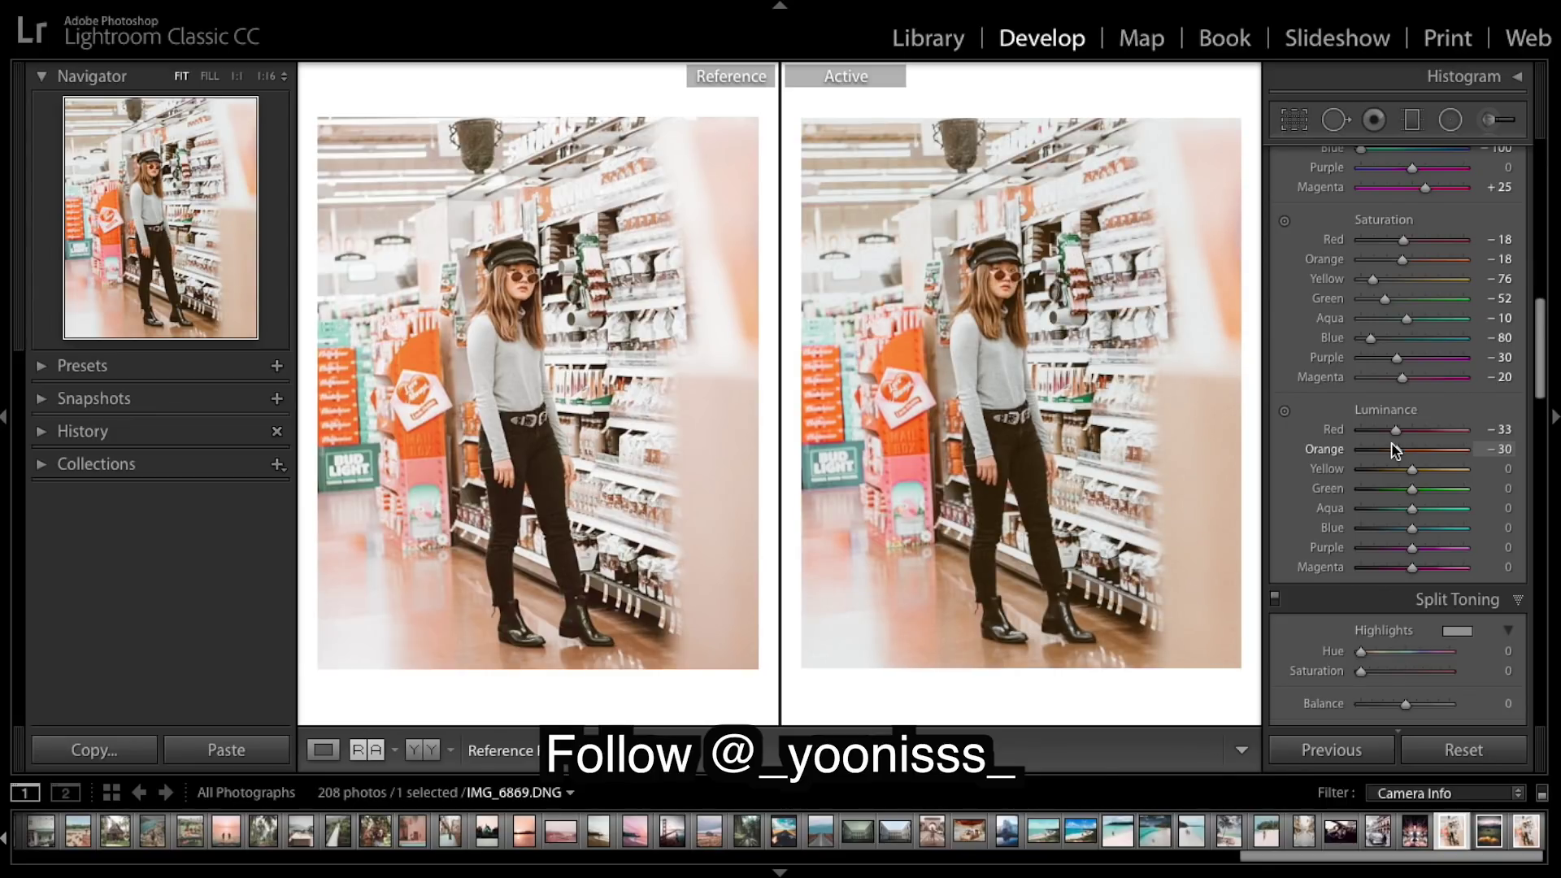
# - Set the HSL luminance of yellow to +60 and blue to -24
pyautogui.moveTo(1414, 475); pyautogui.dragTo(1462, 475)
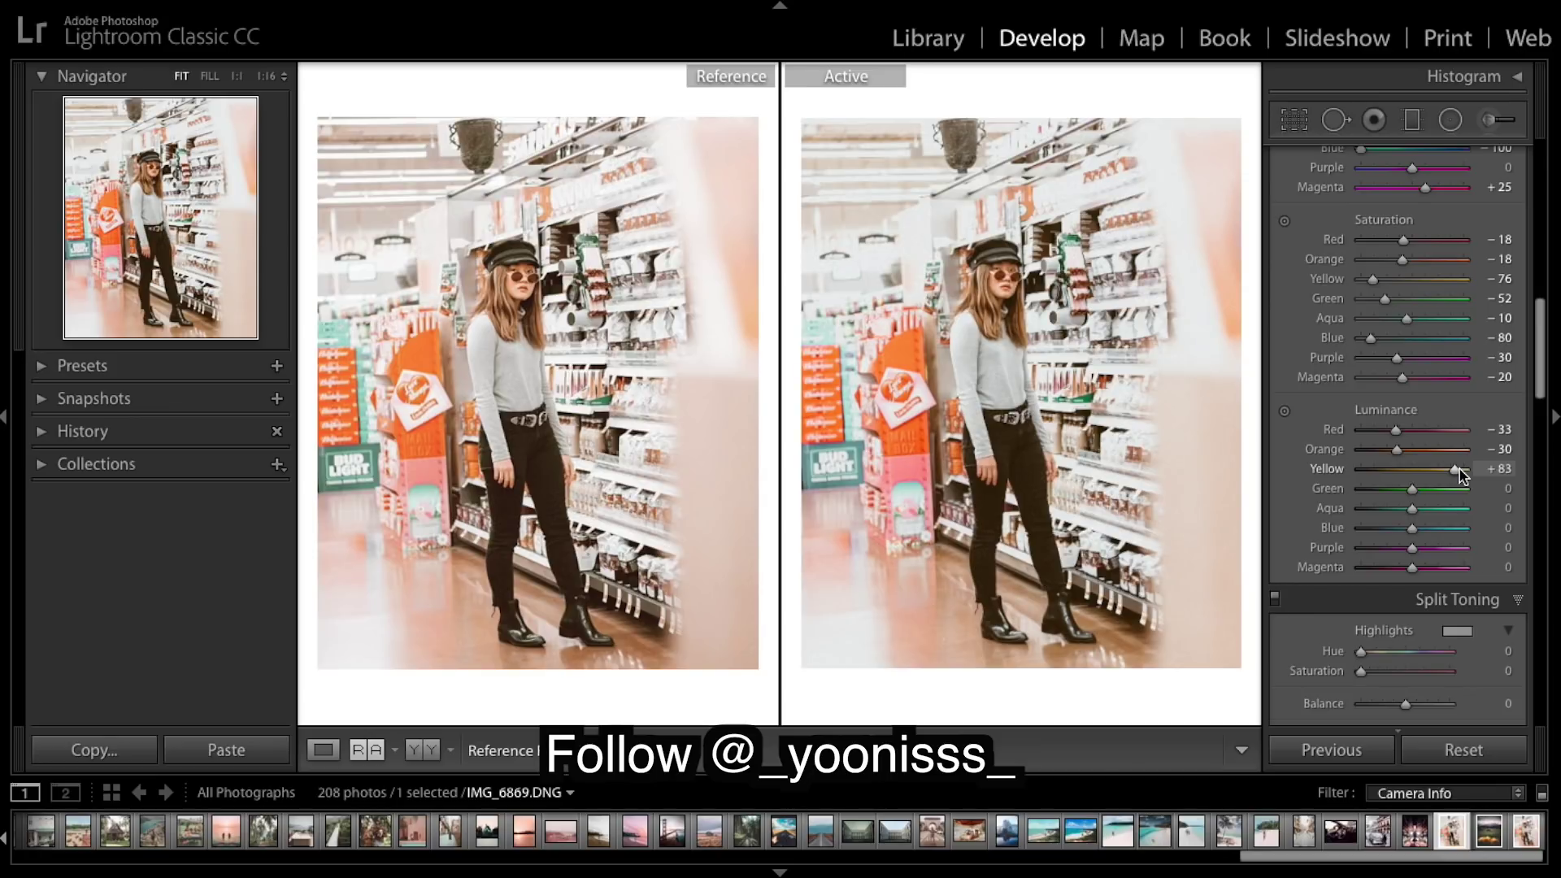
pyautogui.moveTo(1457, 470); pyautogui.dragTo(1447, 472)
pyautogui.scroll(-1, 1447, 476)
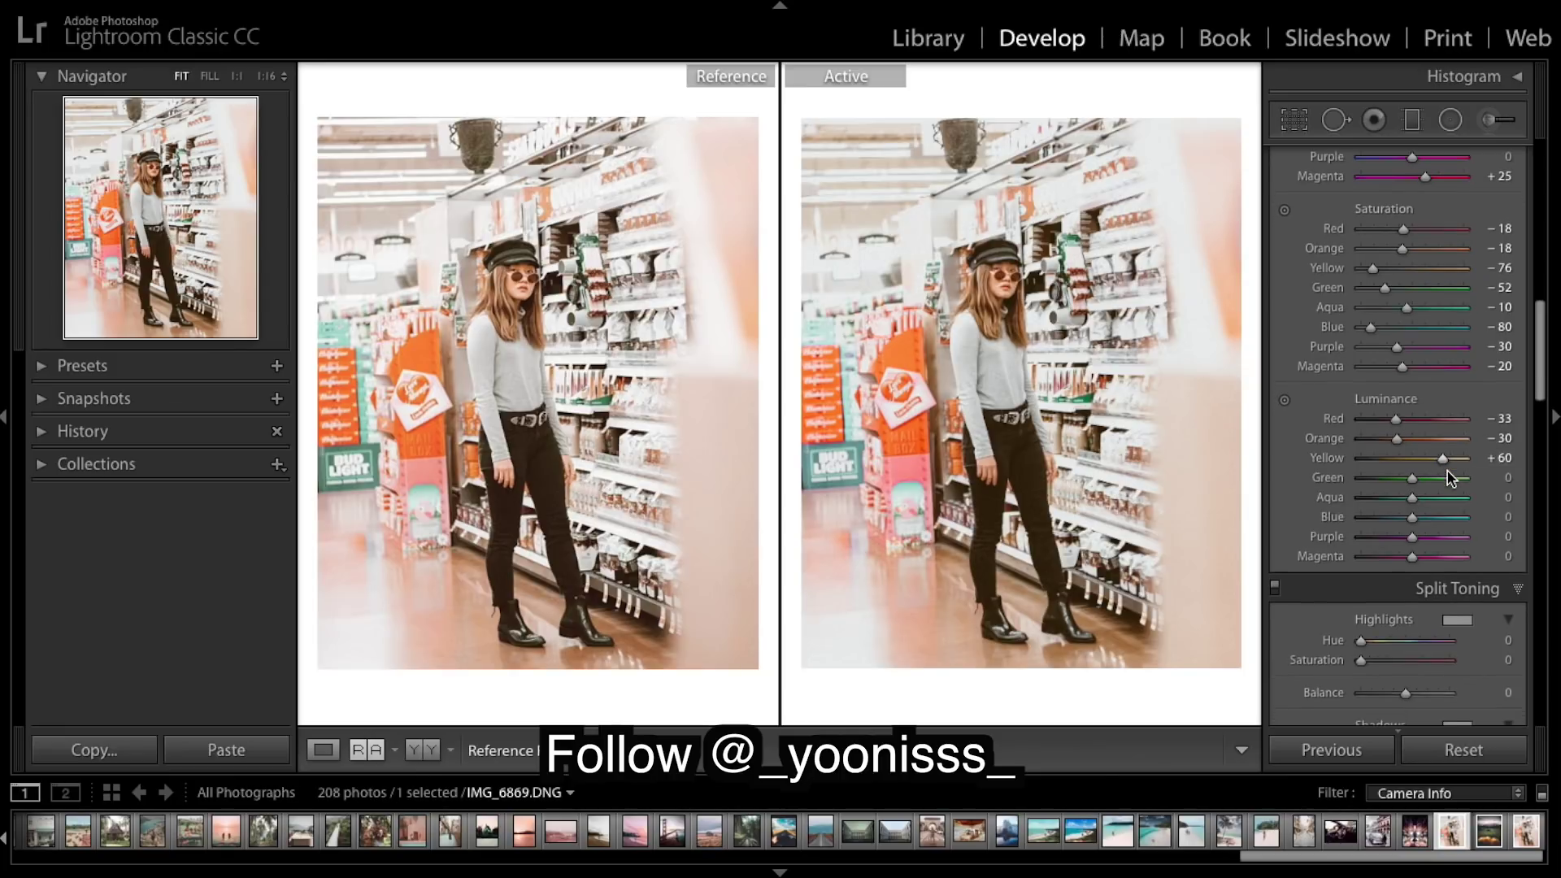
pyautogui.moveTo(1415, 524)
pyautogui.mouseDown()
pyautogui.moveTo(1435, 524)
pyautogui.moveTo(1374, 524)
pyautogui.moveTo(1402, 525)
pyautogui.mouseUp()
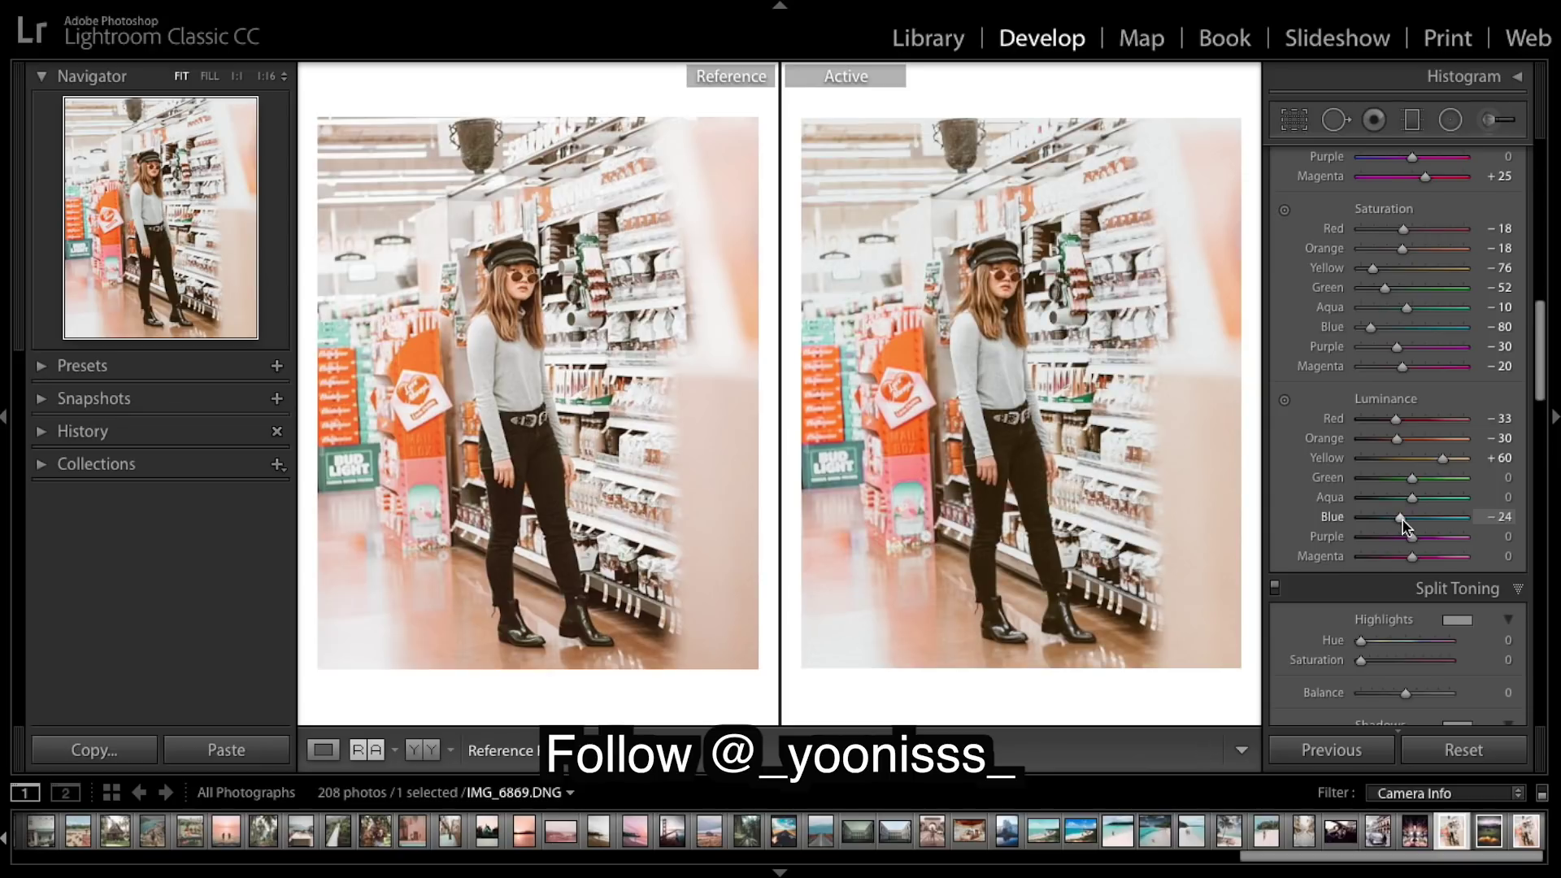
# - Compare the active photo's edited version with its unedited original
pyautogui.scroll(-3, 1431, 426)
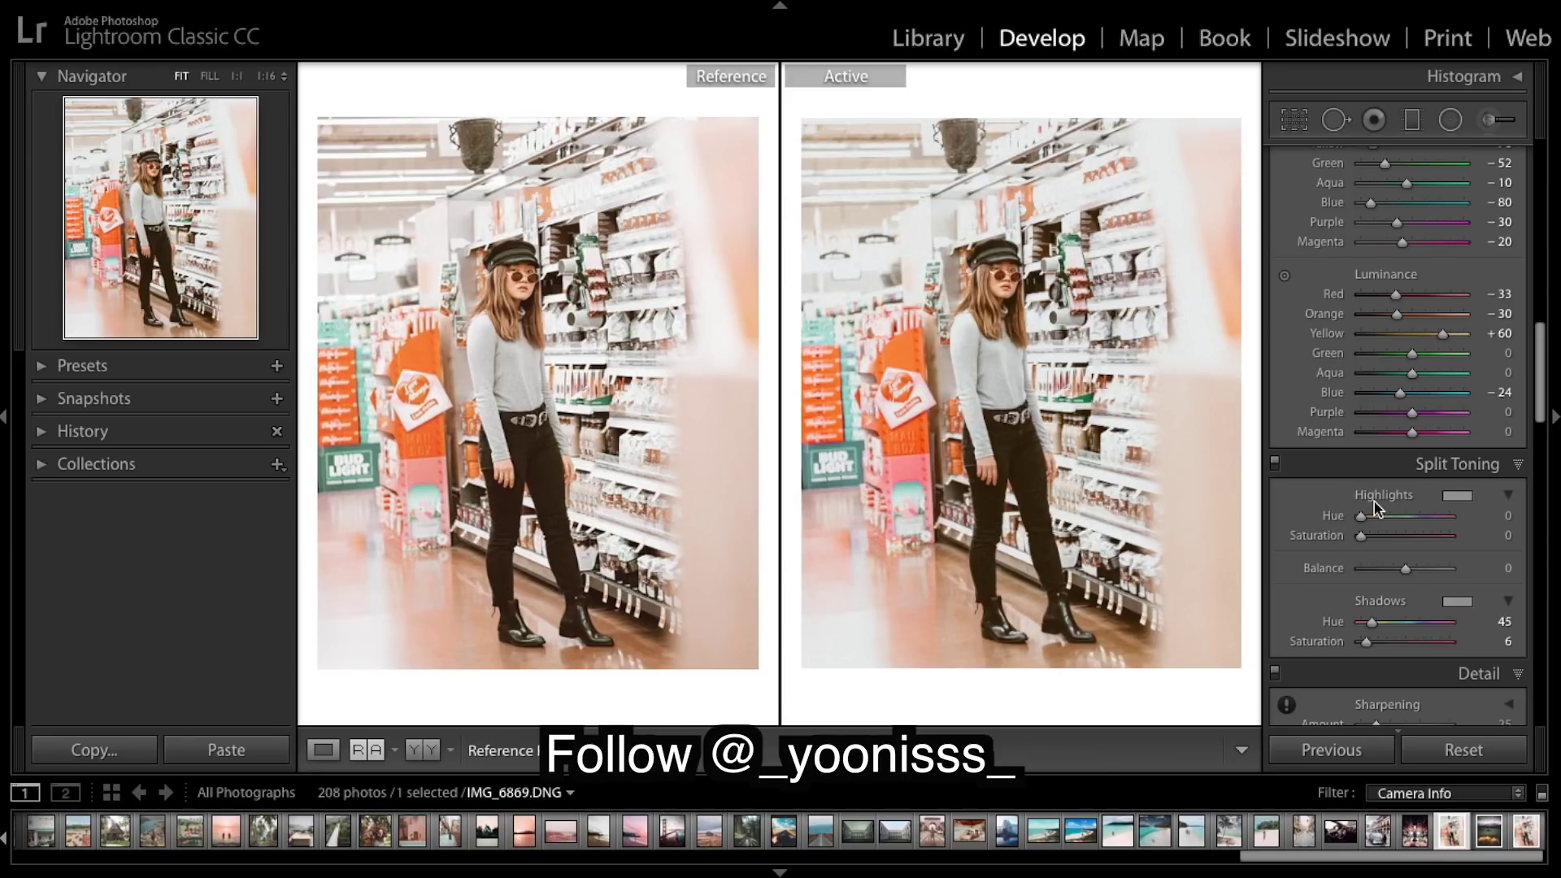
pyautogui.press('\\')
pyautogui.press('\\')
pyautogui.press('\\')
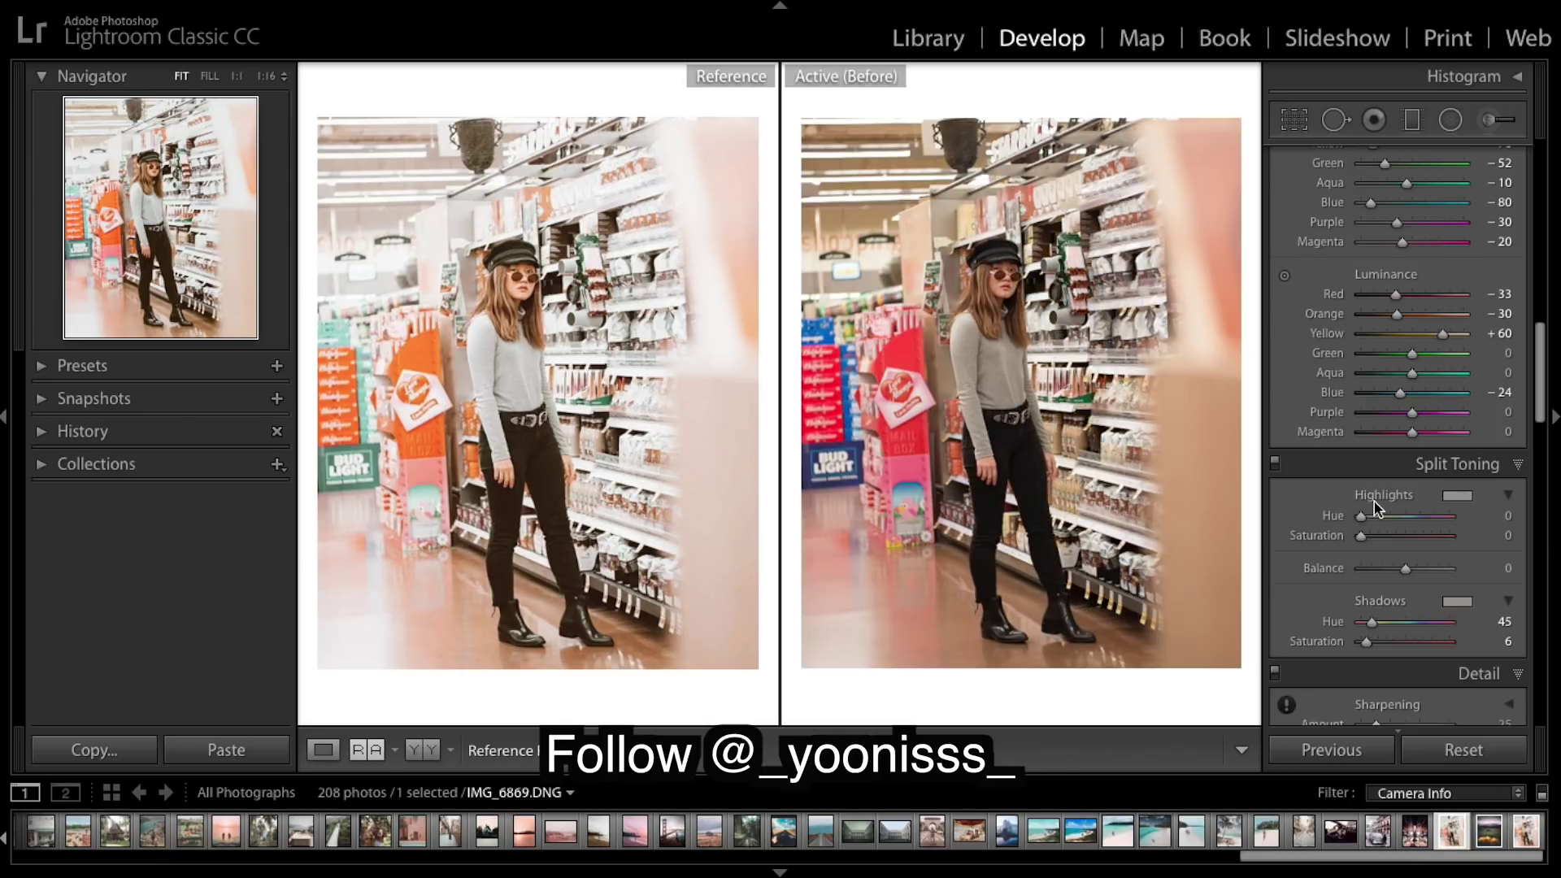
pyautogui.press('\\')
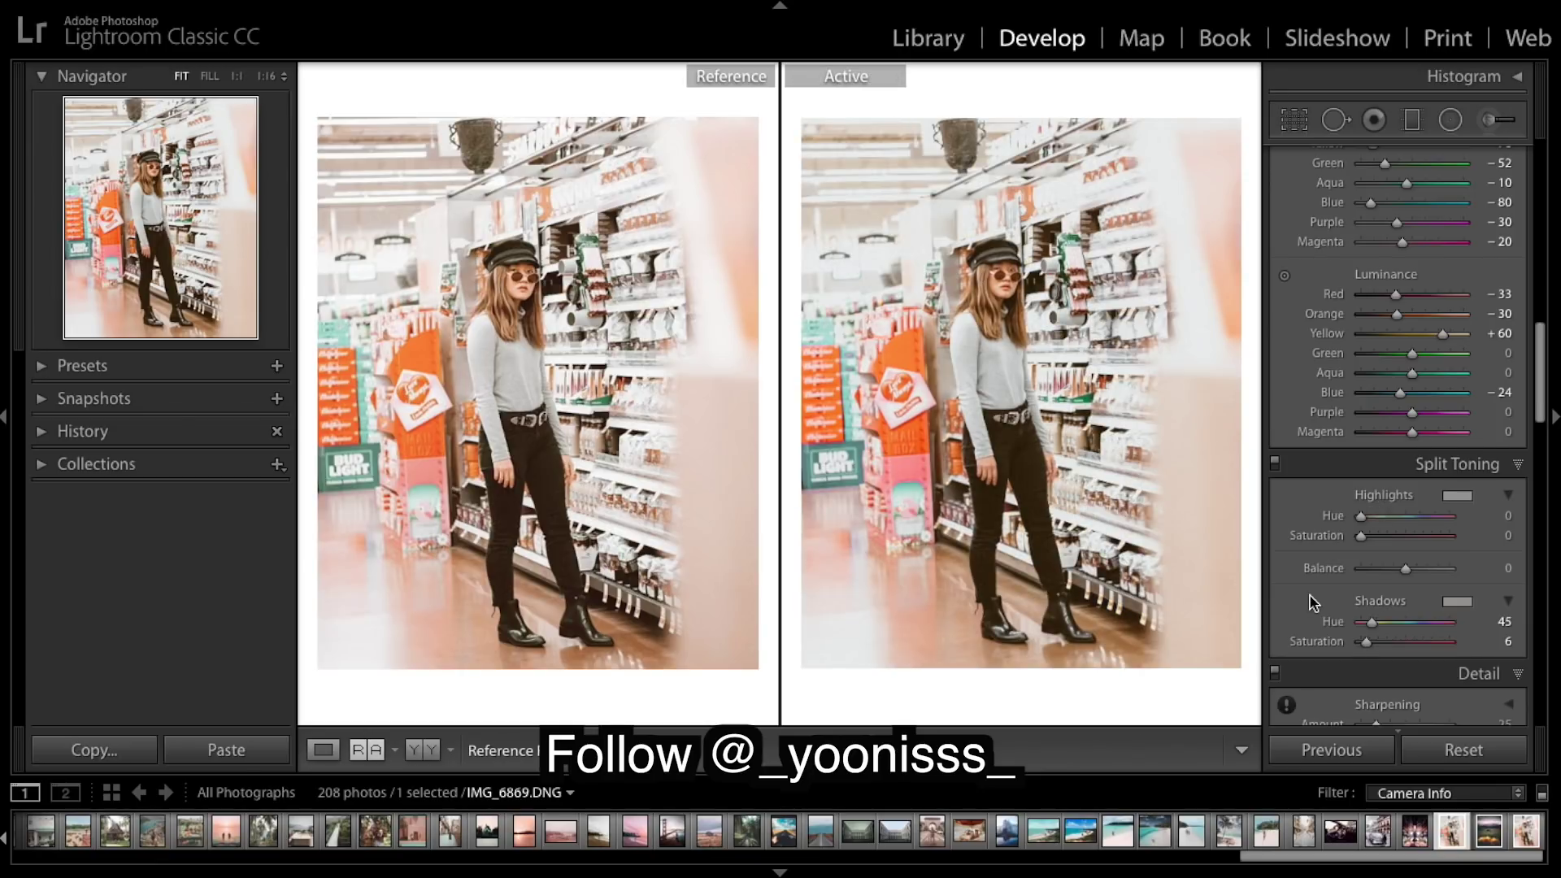
# - Set the split toning highlights saturation to 2 and the sharpening amount to 60
pyautogui.scroll(-3, 1309, 601)
pyautogui.scroll(1, 1310, 601)
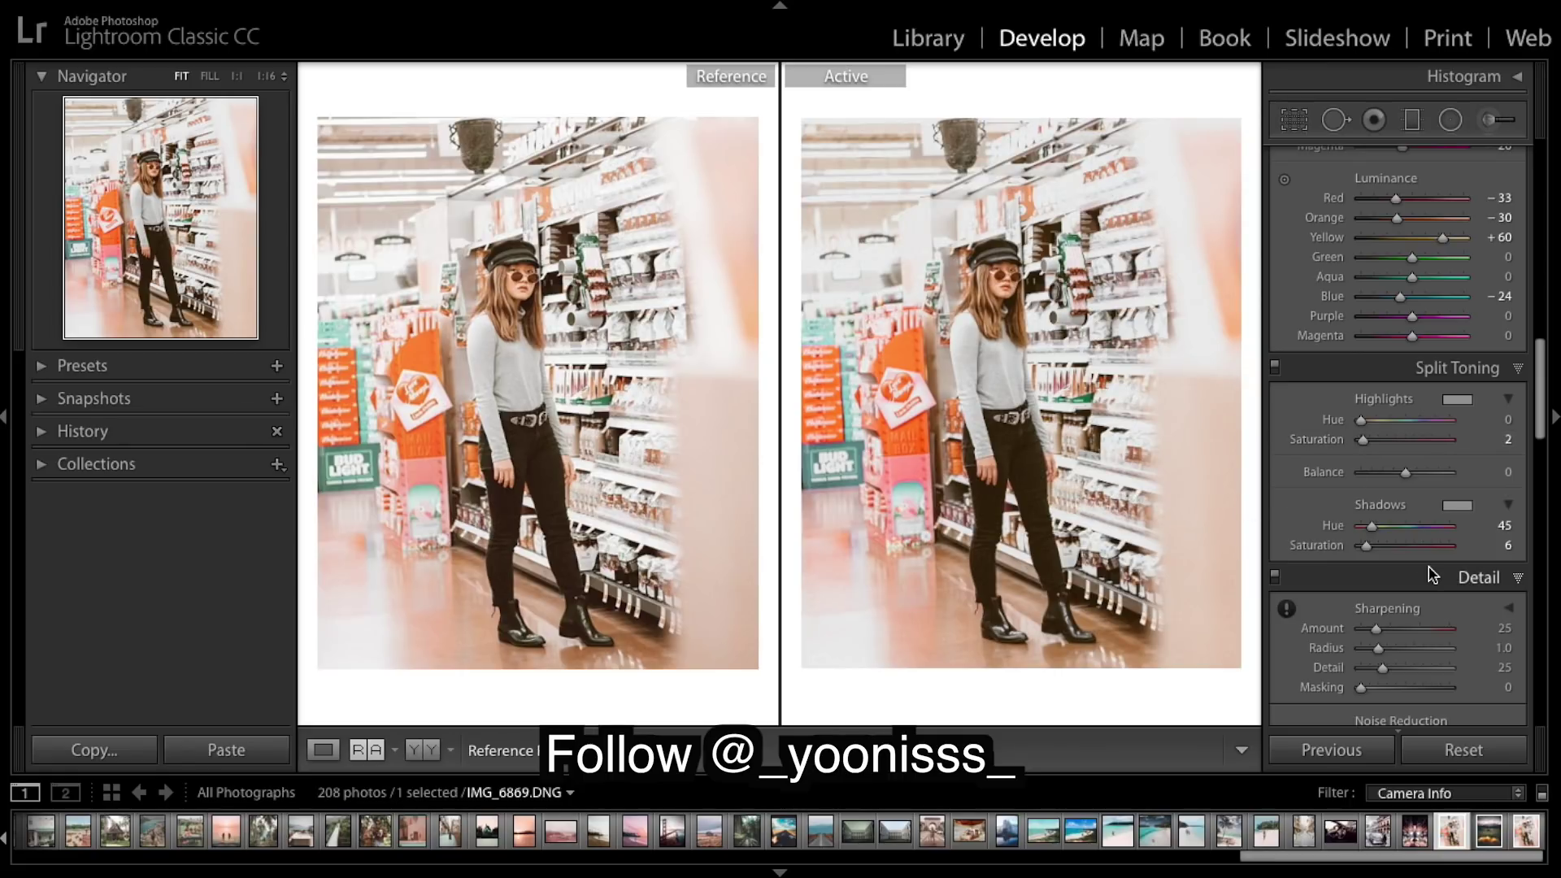
pyautogui.moveTo(1376, 628)
pyautogui.mouseDown()
pyautogui.moveTo(1408, 633)
pyautogui.moveTo(1395, 627)
pyautogui.mouseUp()
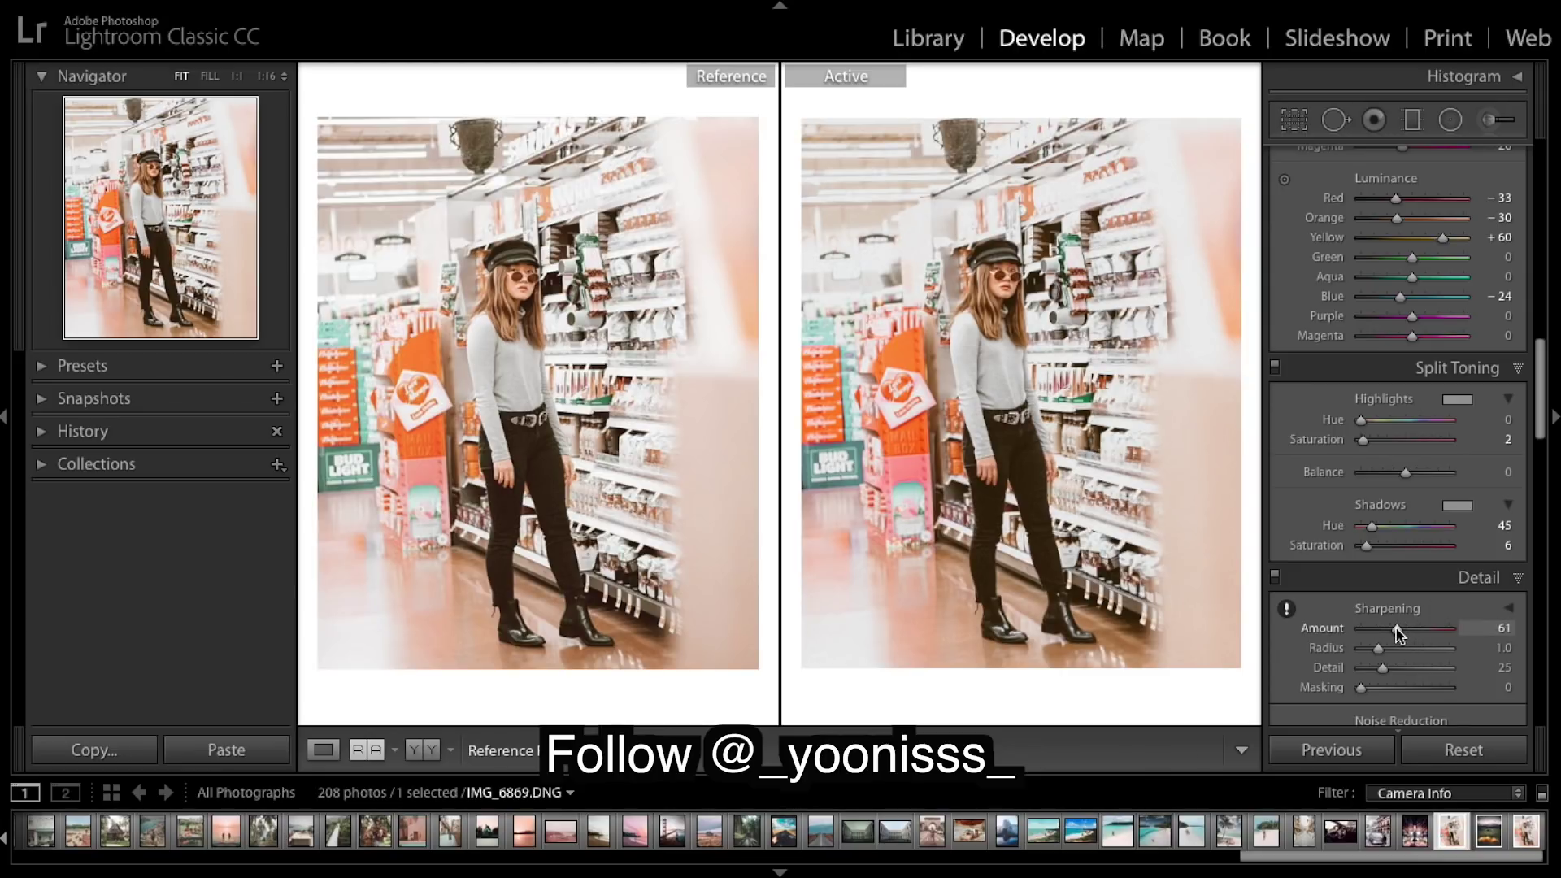
pyautogui.moveTo(1397, 634); pyautogui.dragTo(1397, 634)
# - Compare the photo before and after, and review its develop settings from the basic tone adjustments through to the camera calibration
pyautogui.press('\\')
pyautogui.press('\\')
pyautogui.scroll(10, 1434, 333)
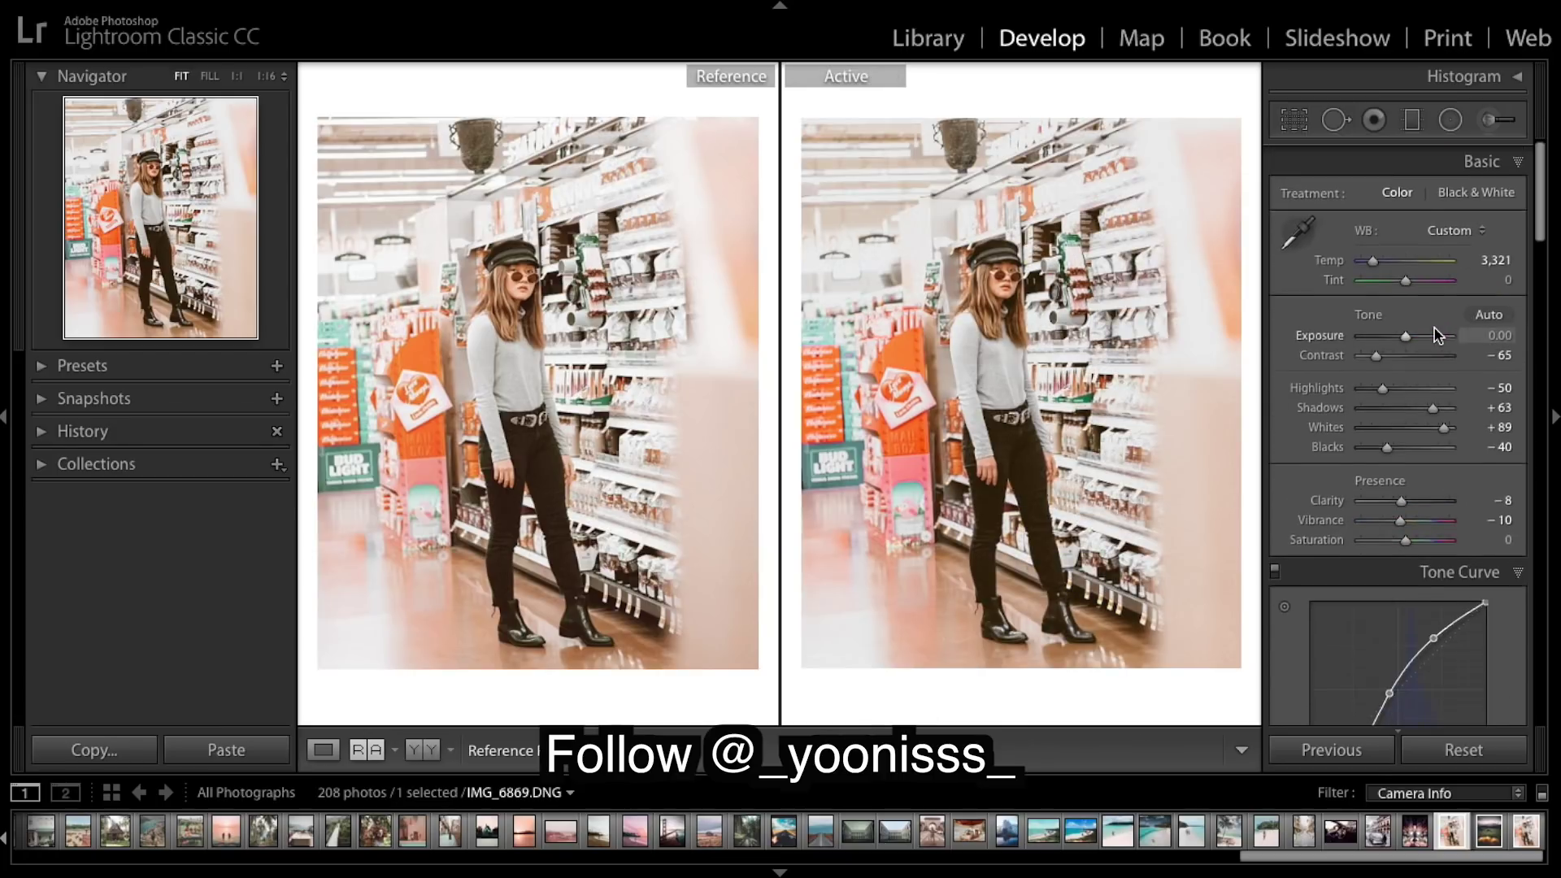
pyautogui.scroll(-8, 1432, 336)
pyautogui.scroll(-12, 1409, 582)
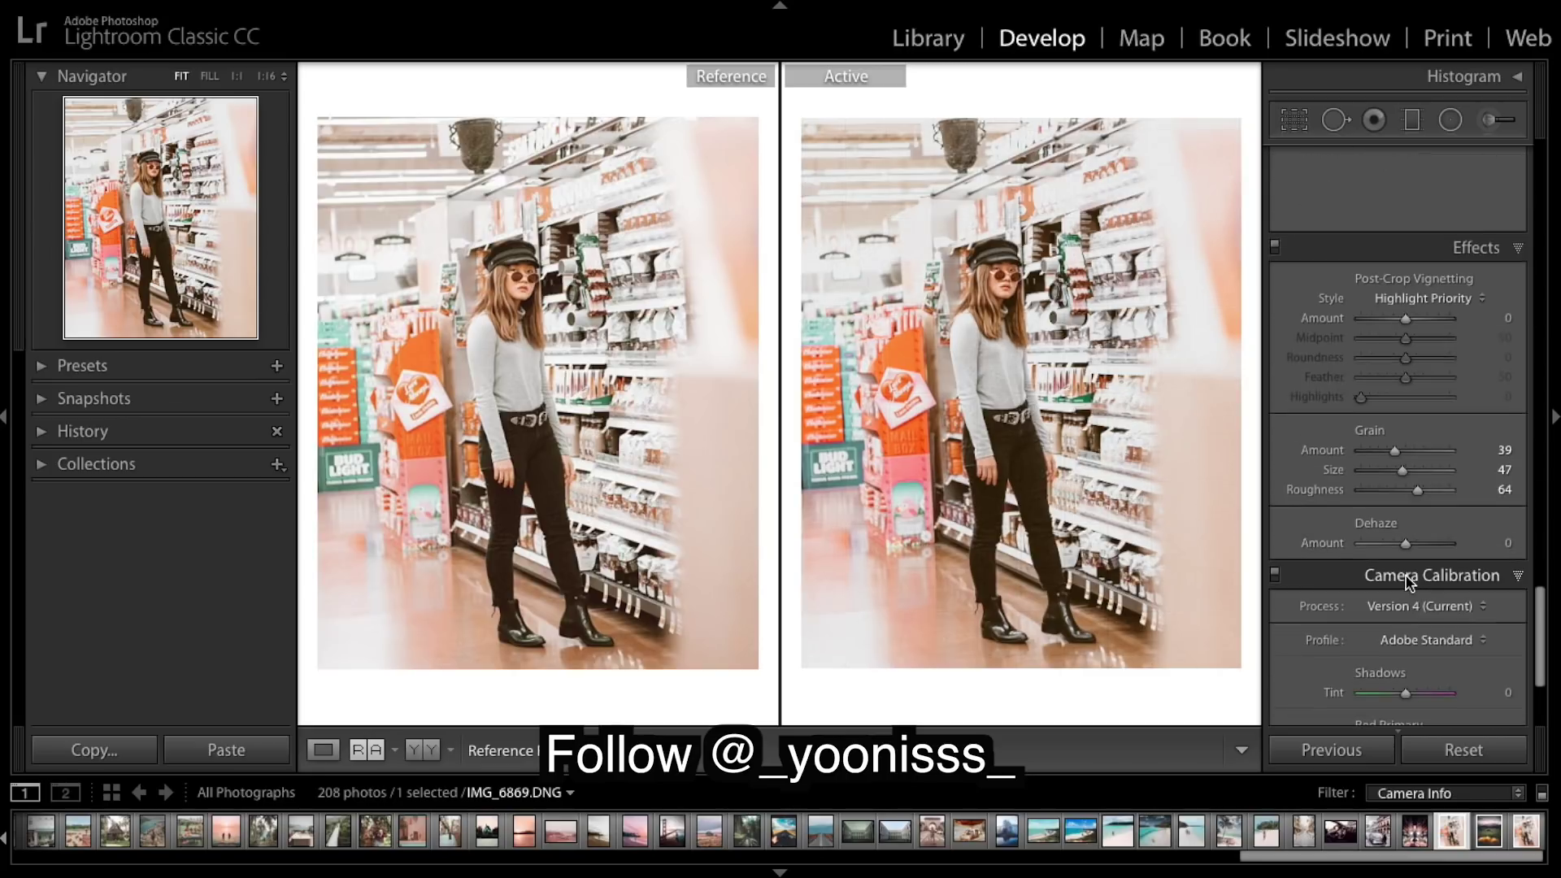
pyautogui.scroll(-2, 1408, 582)
pyautogui.scroll(-3, 1409, 582)
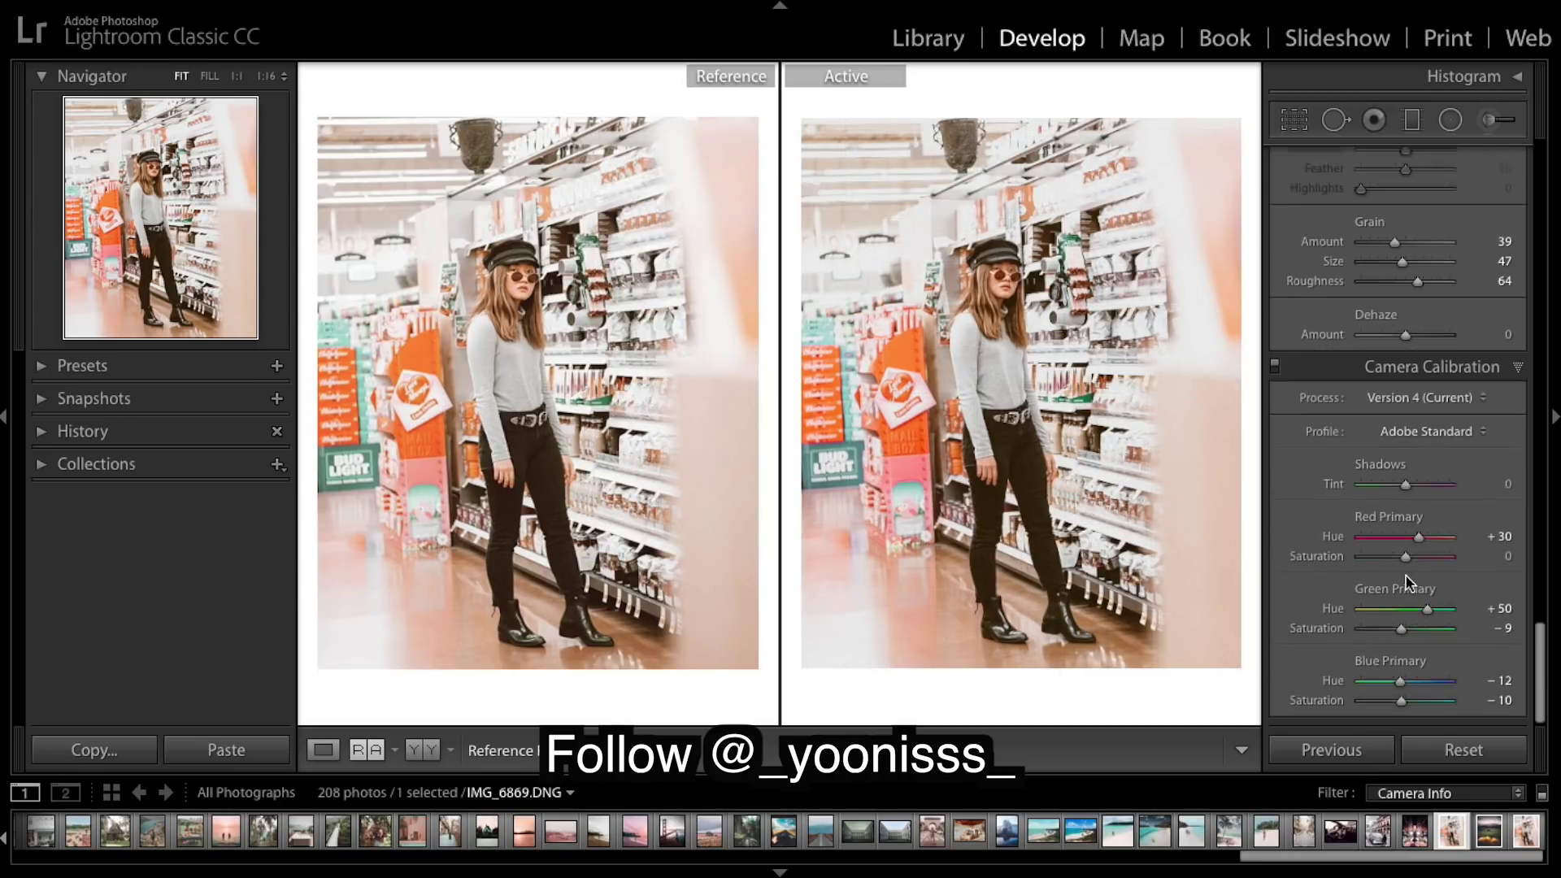
pyautogui.scroll(20, 1409, 582)
pyautogui.scroll(8, 1408, 582)
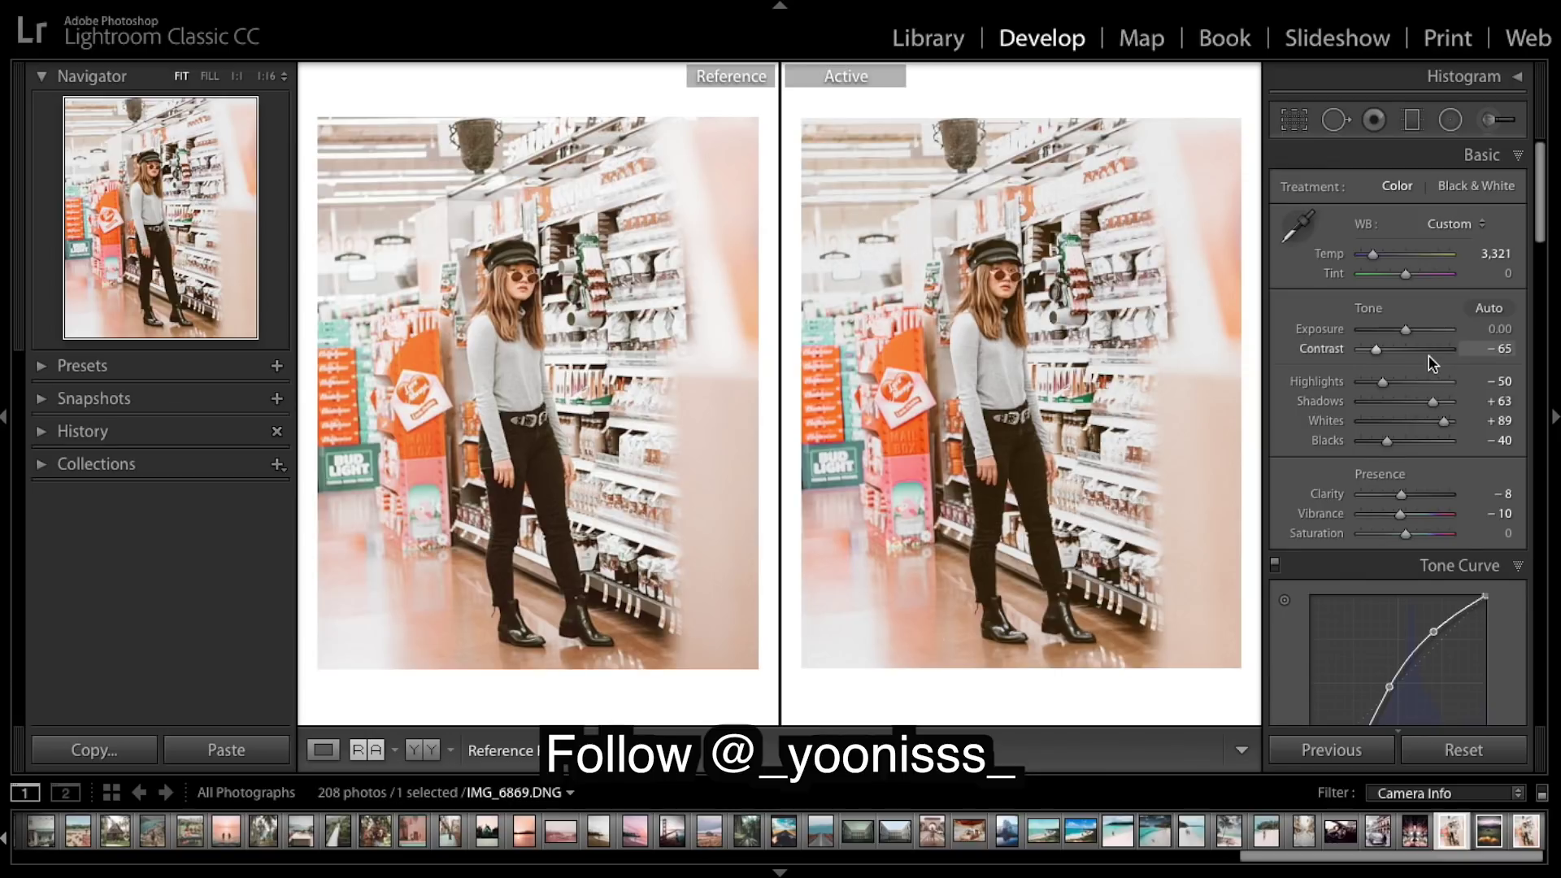
pyautogui.scroll(-10, 1431, 363)
pyautogui.scroll(10, 1430, 361)
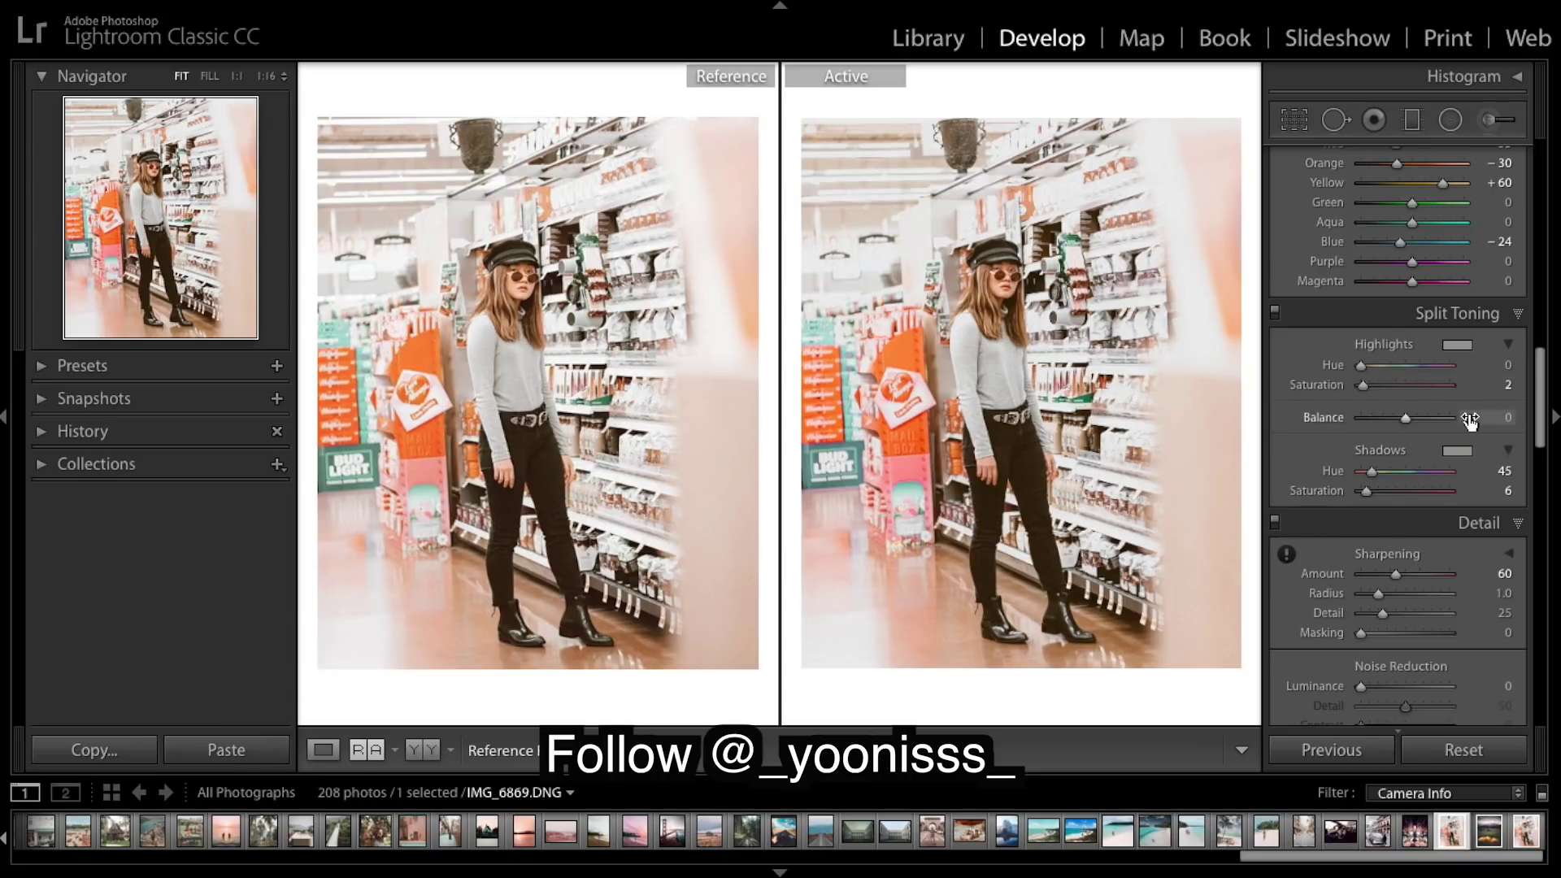
# - Review the tone curves of the green, red and RGB channels
pyautogui.scroll(6, 1469, 417)
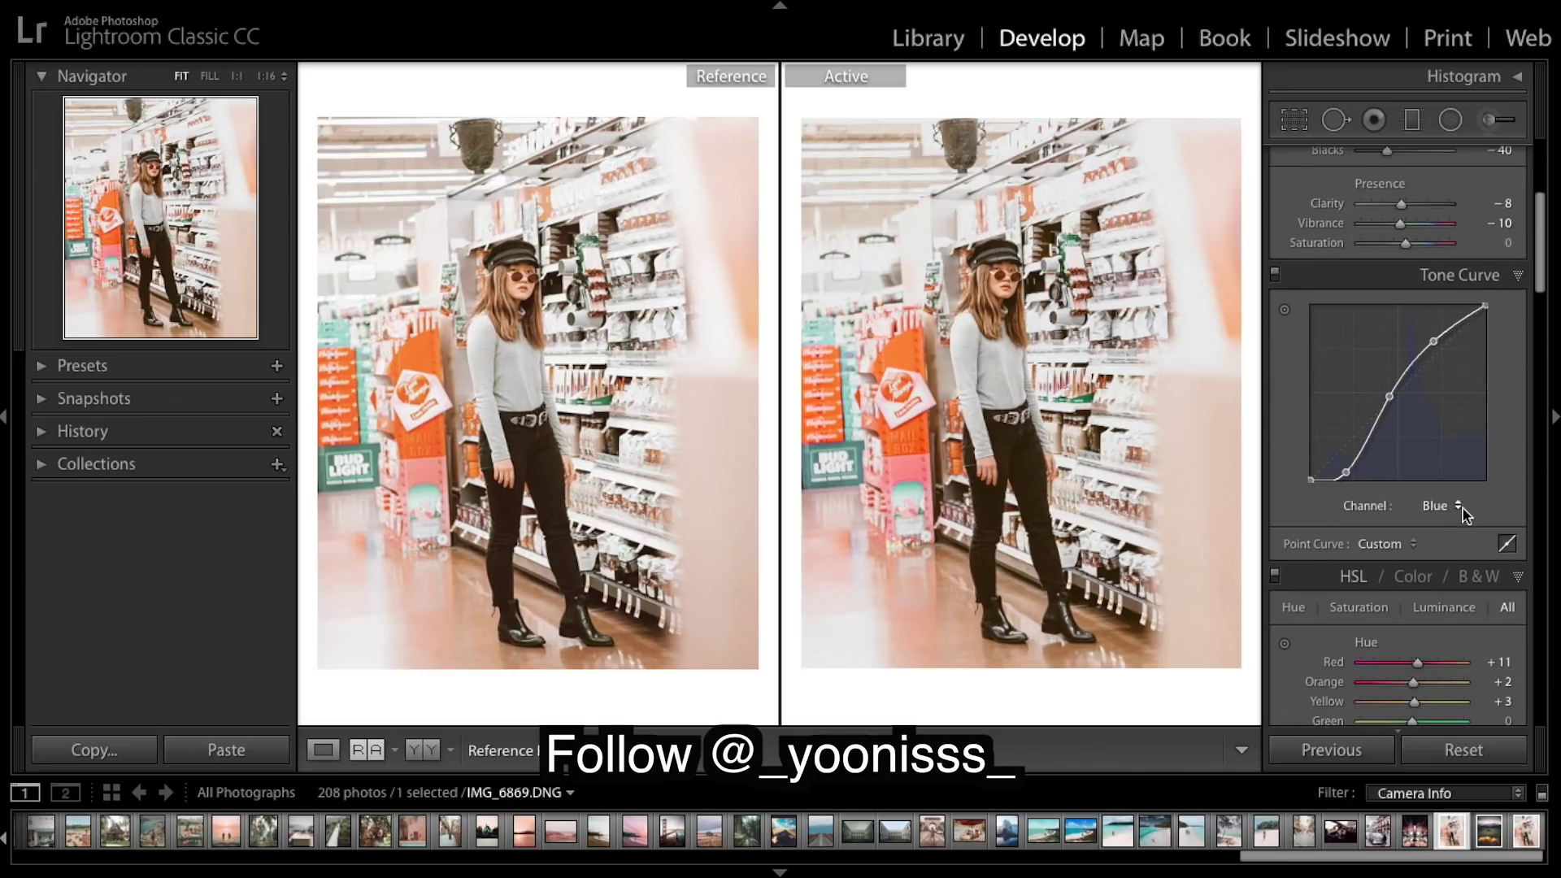
pyautogui.click(1459, 504)
pyautogui.click(1442, 486)
pyautogui.click(1454, 506)
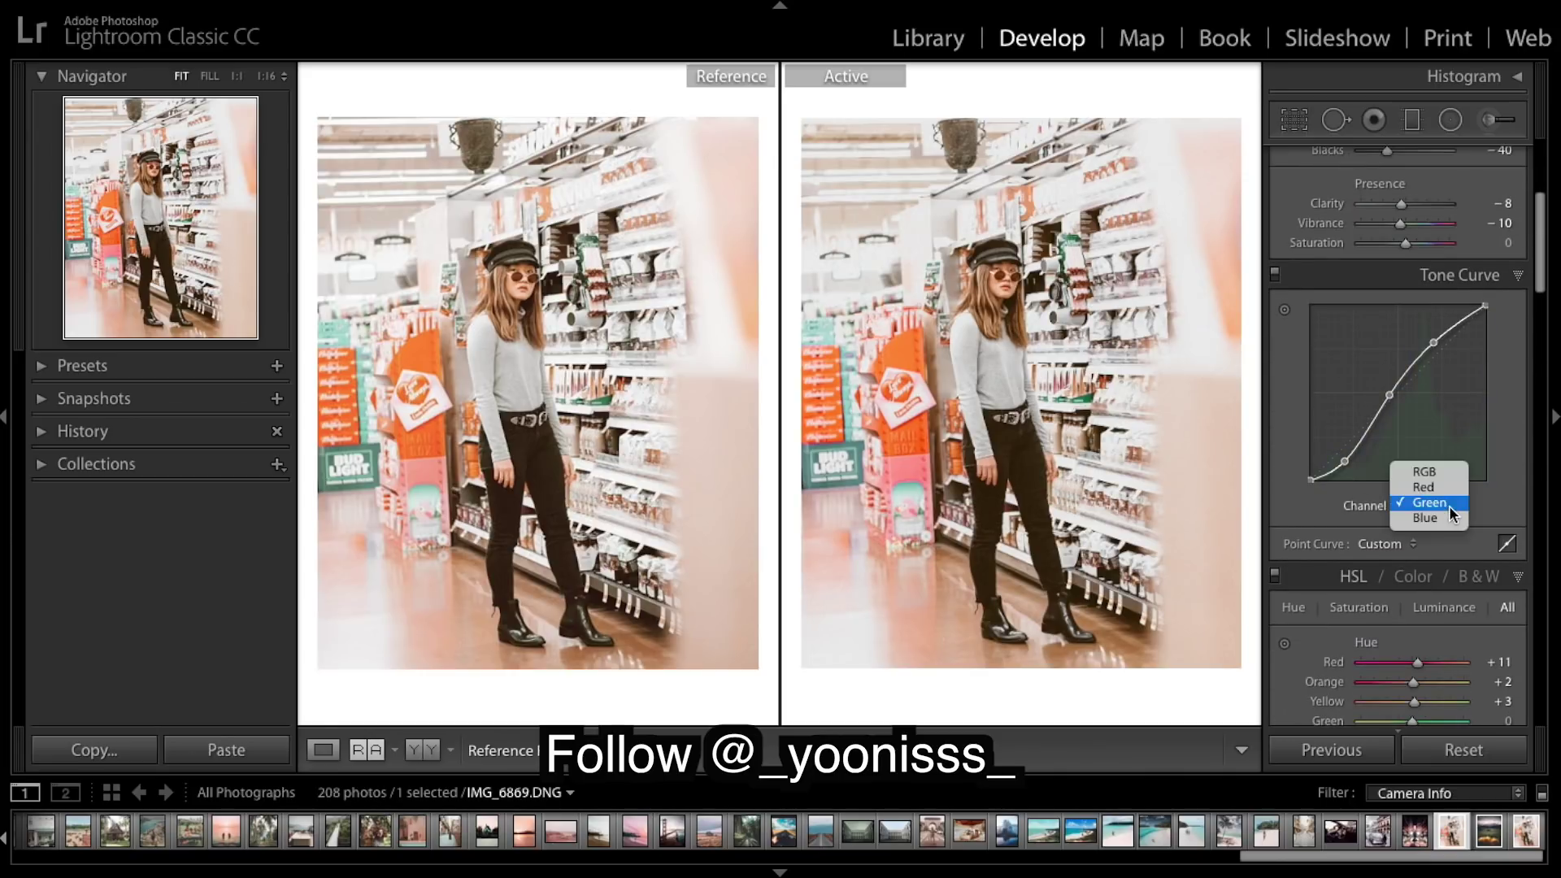
pyautogui.click(1448, 488)
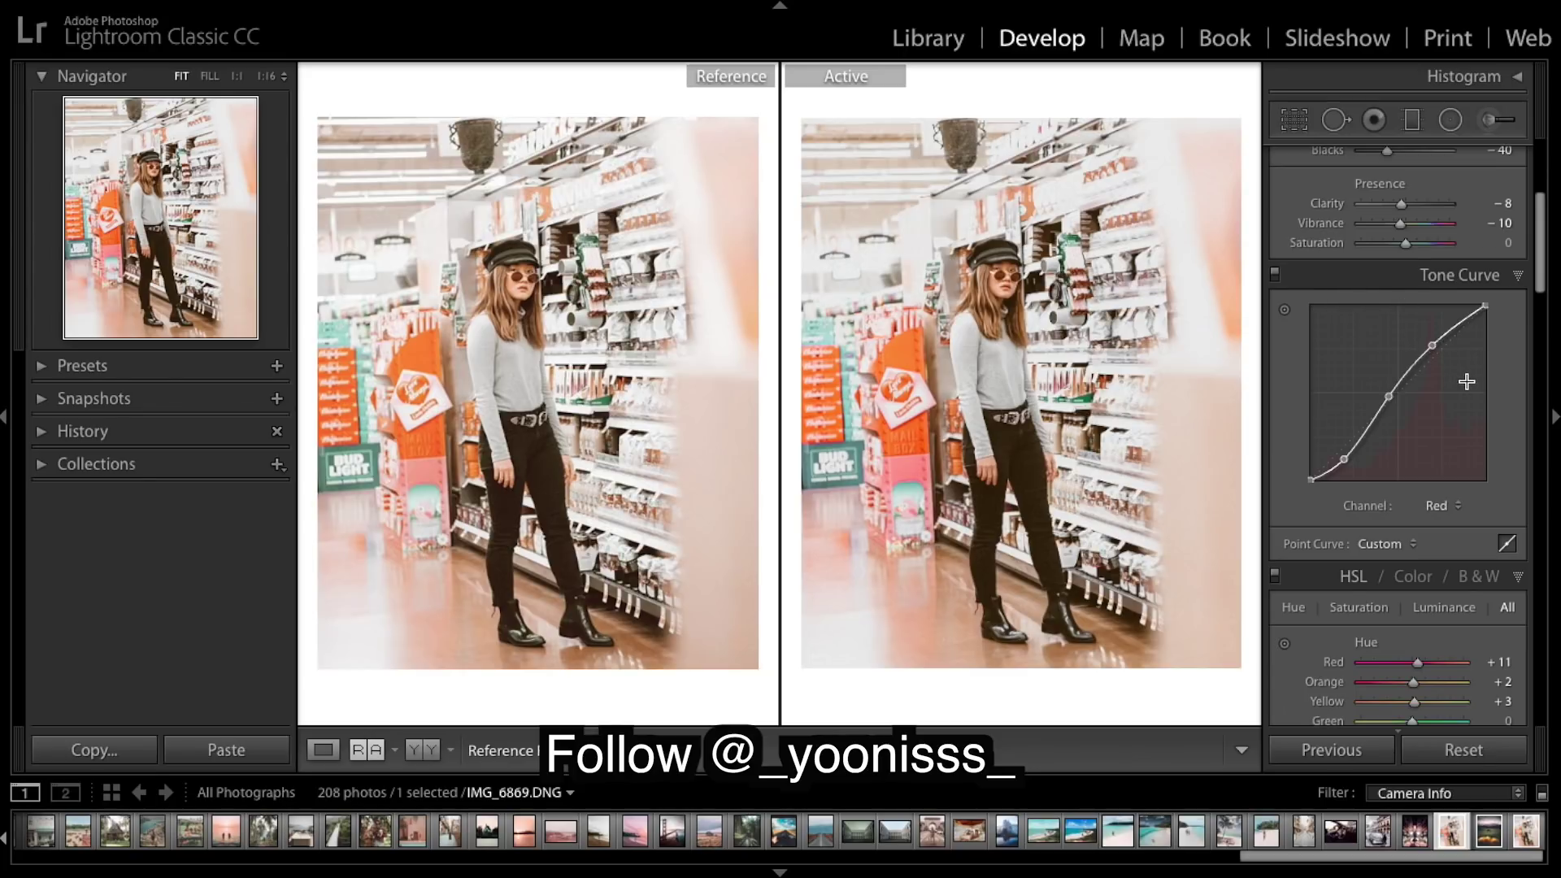
pyautogui.click(1455, 505)
pyautogui.click(1430, 488)
# - Set the white balance temperature to 3,315
pyautogui.scroll(4, 1504, 384)
pyautogui.scroll(5, 1504, 383)
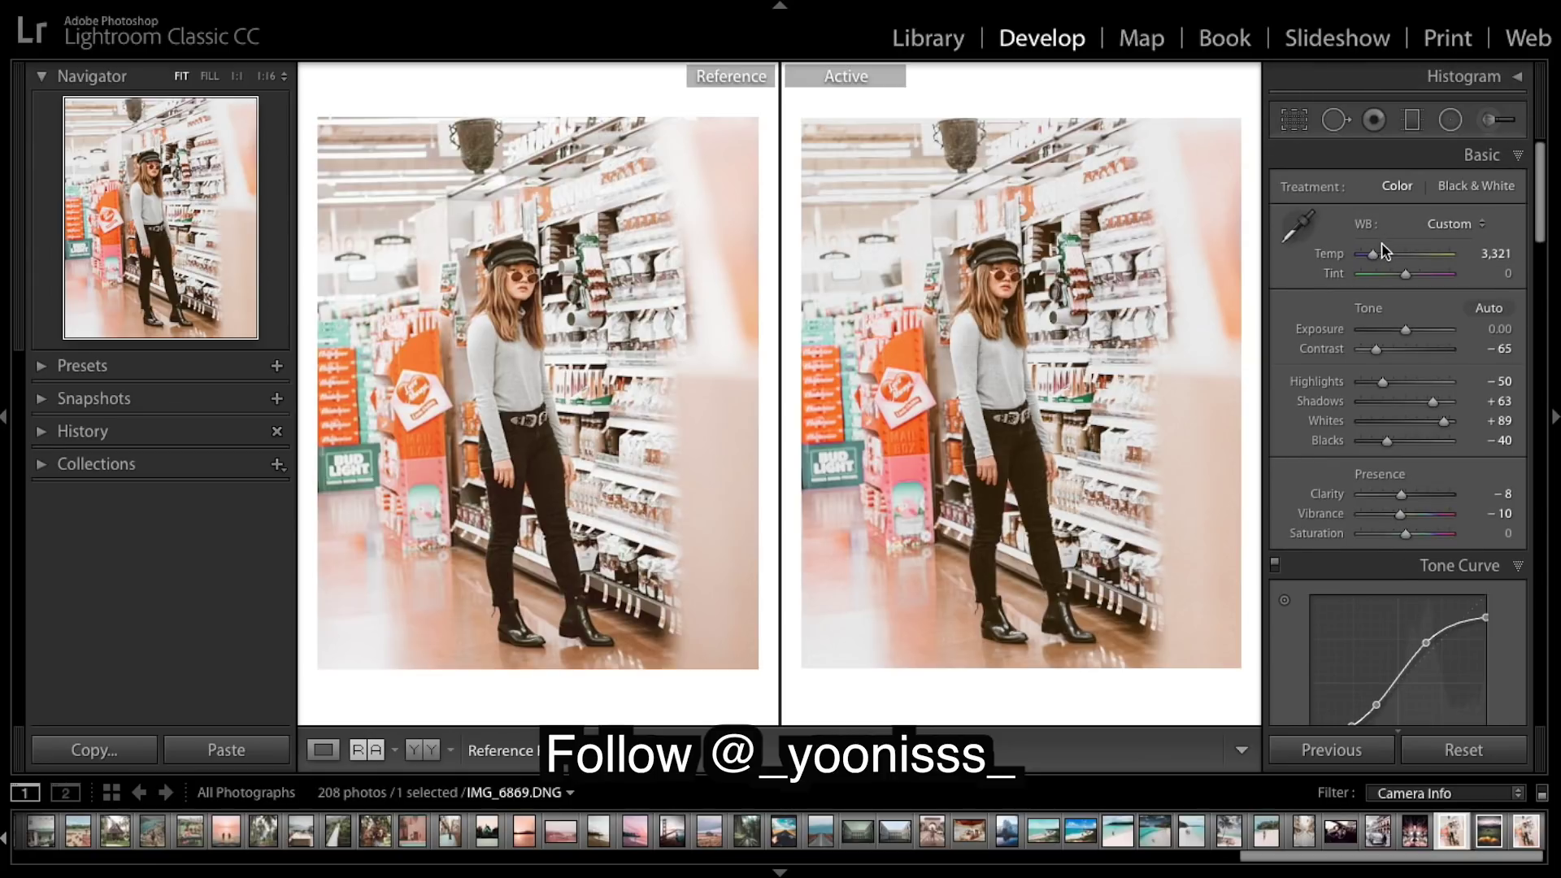
pyautogui.click(1496, 253)
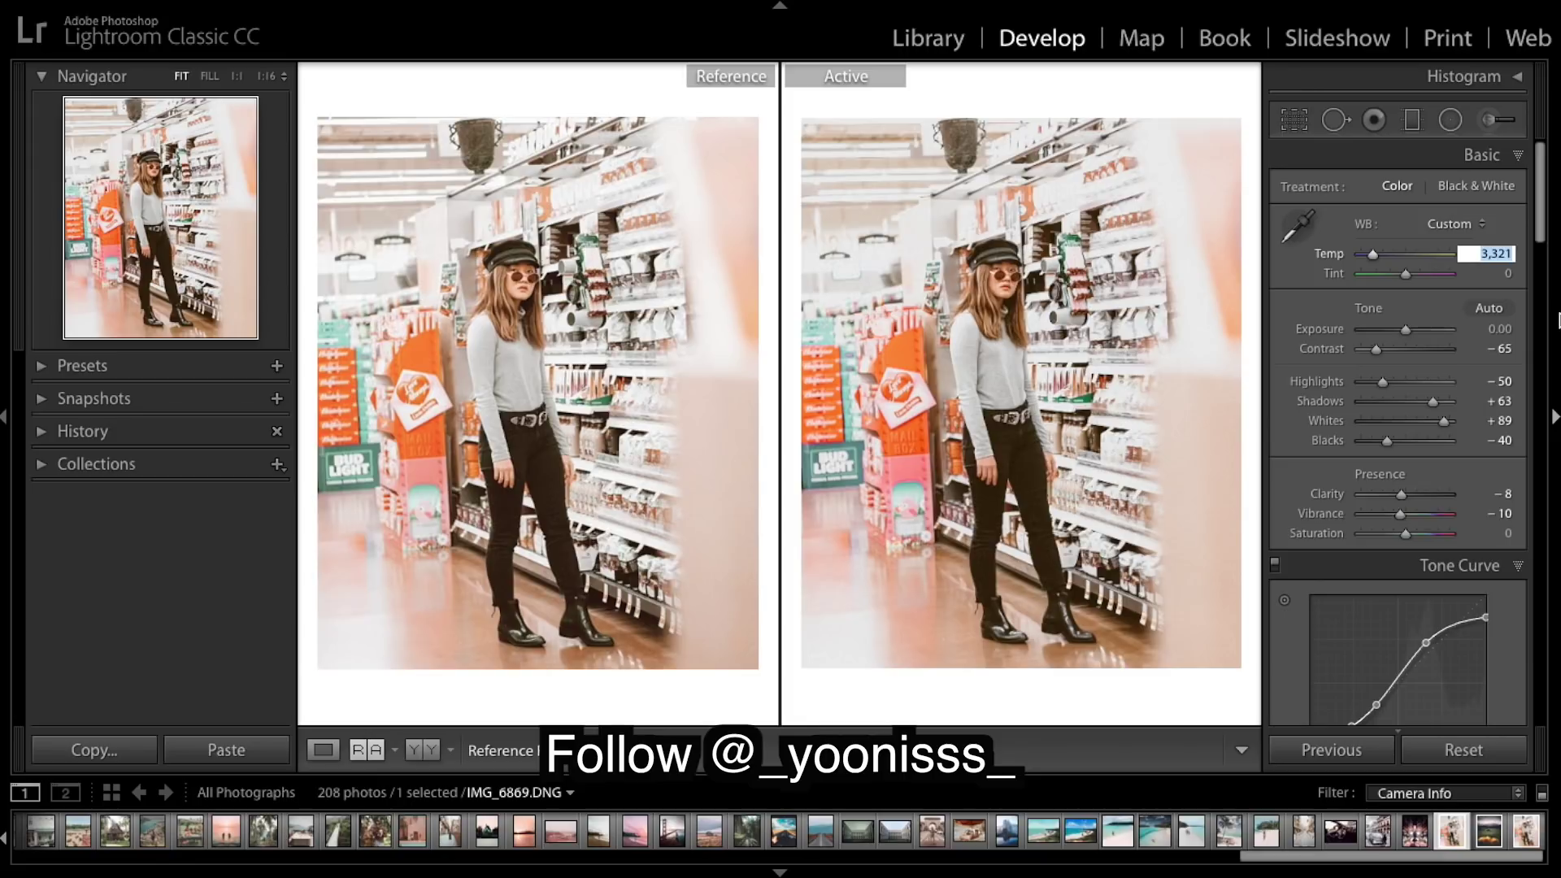
pyautogui.write('3,315')
pyautogui.press('Return')
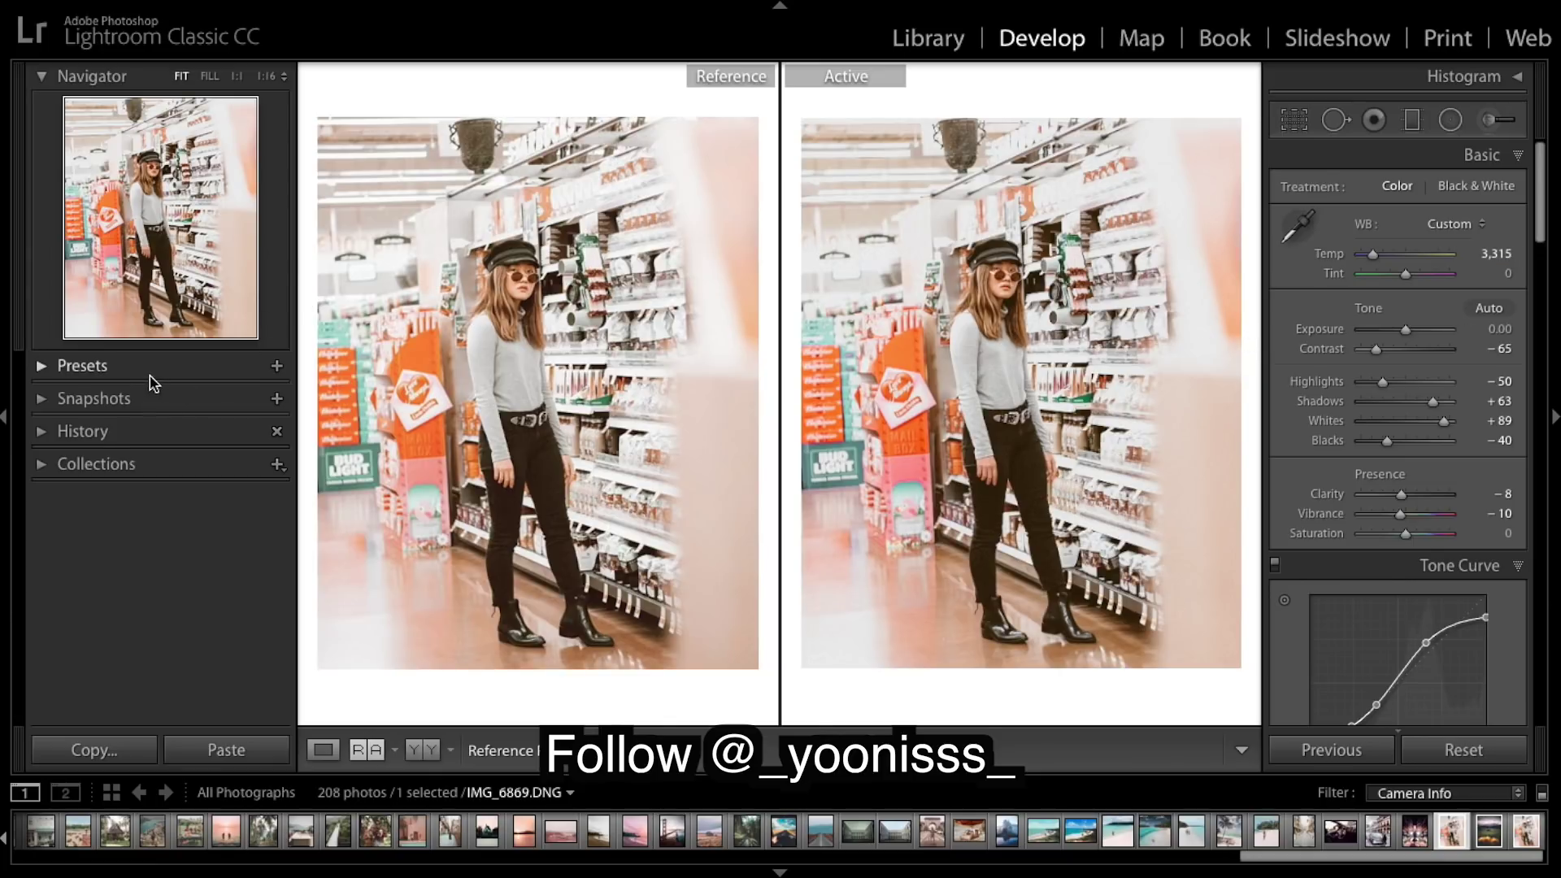
# - Save the current adjustments as a new preset named Orange Bright Pop in the User Presets folder
pyautogui.click(120, 373)
pyautogui.click(278, 366)
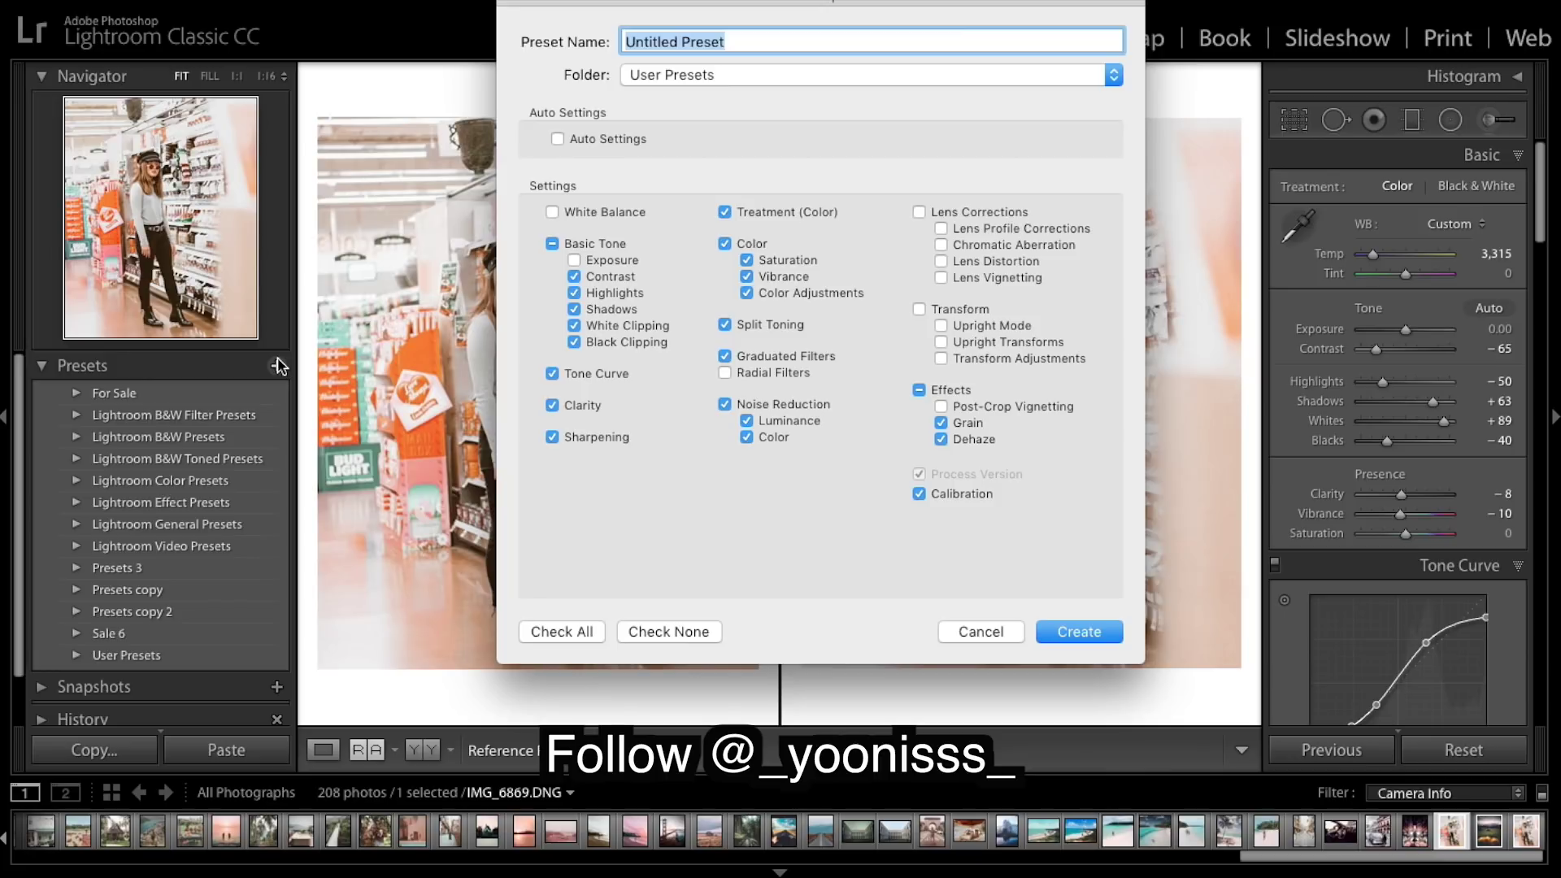
pyautogui.press('BackSpace')
pyautogui.press('shift')
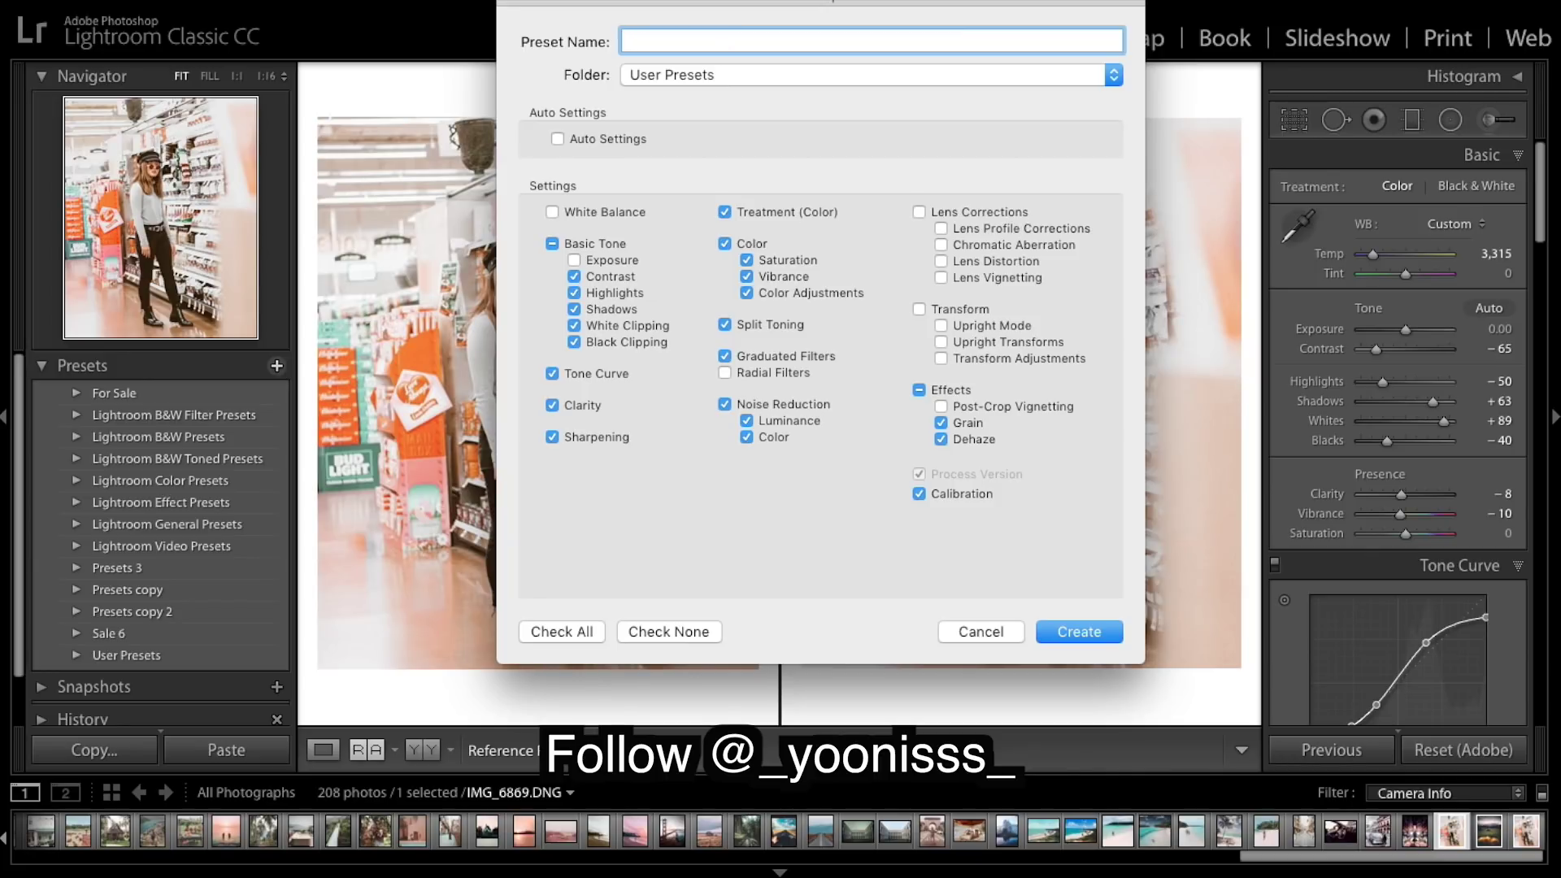
pyautogui.write('Orange')
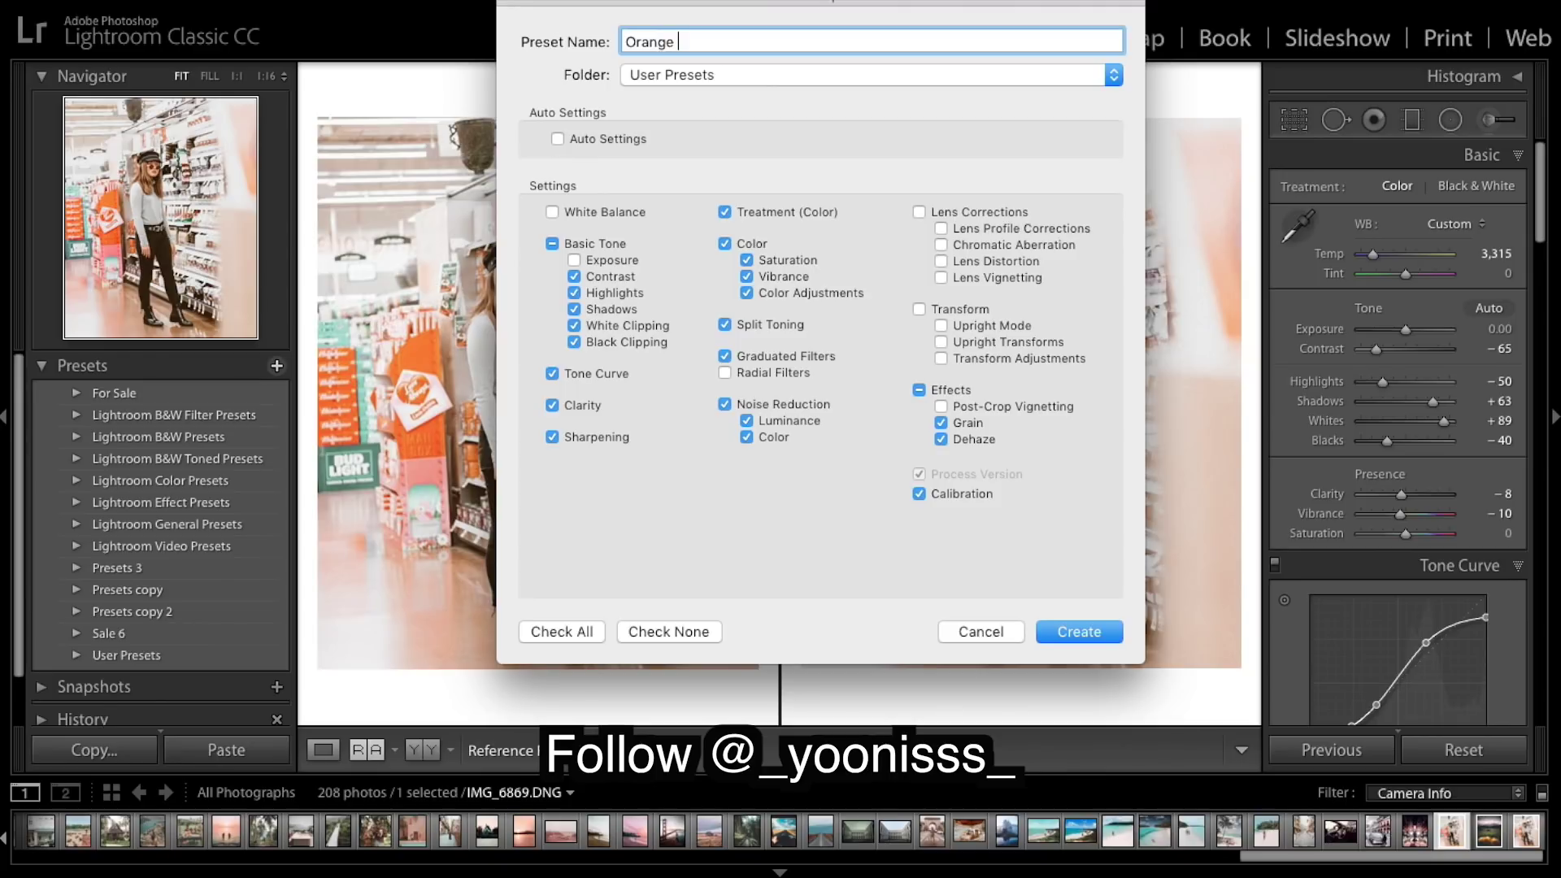
pyautogui.write(' P')
pyautogui.press('BackSpace')
pyautogui.write('bright poi')
pyautogui.doubleClick(686, 44)
pyautogui.write('Bright')
pyautogui.doubleClick(731, 43)
pyautogui.write('Pop')
pyautogui.click(1086, 637)
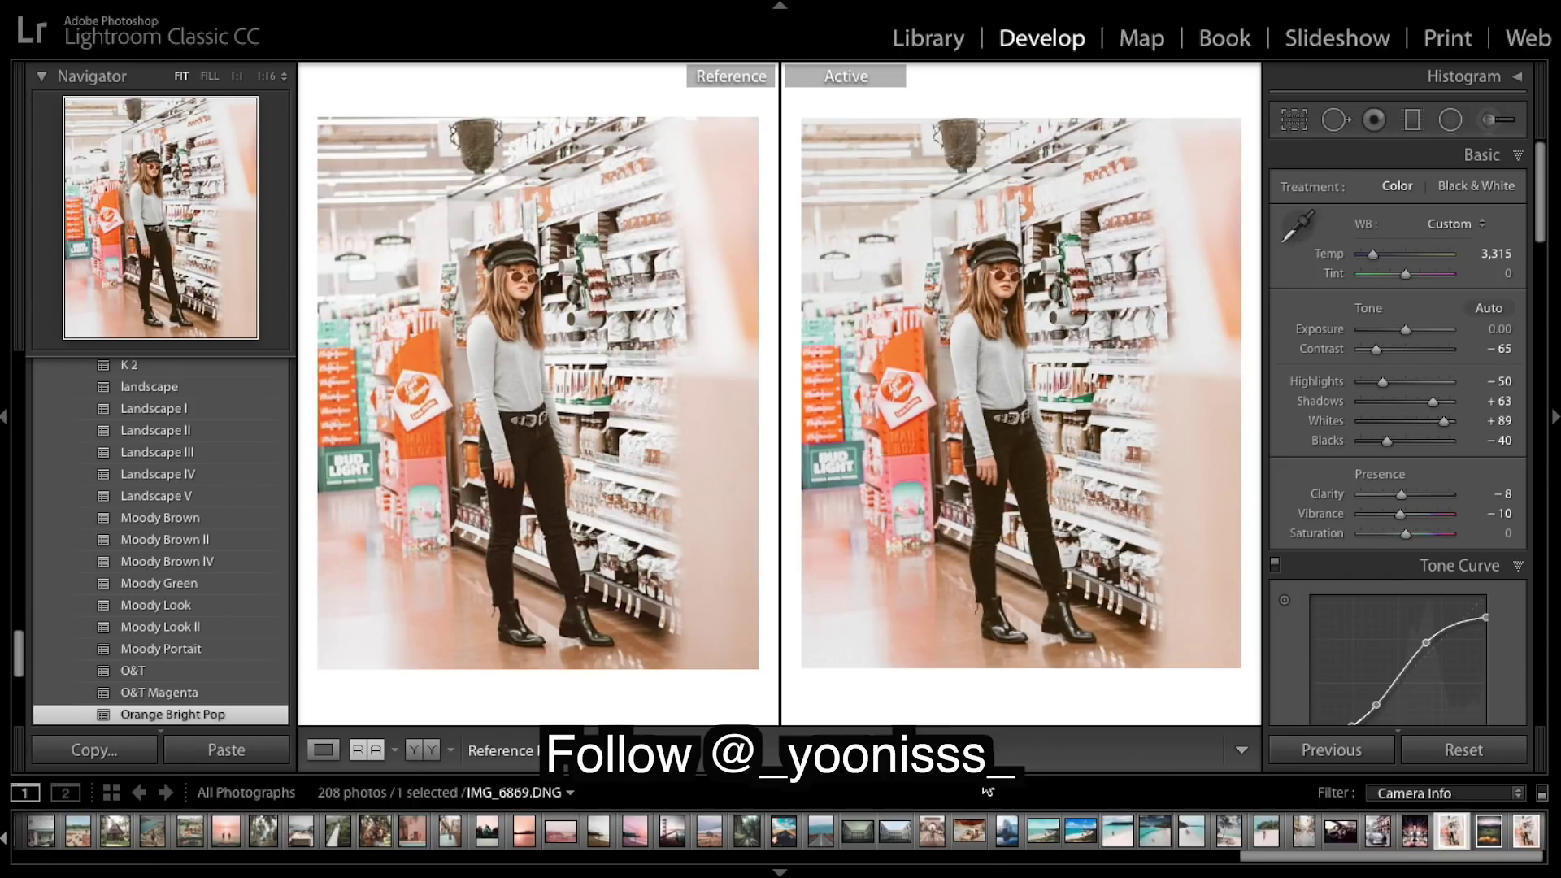
pyautogui.click(1451, 119)
pyautogui.moveTo(987, 272)
pyautogui.mouseDown()
pyautogui.moveTo(1013, 292)
pyautogui.moveTo(997, 282)
pyautogui.mouseUp()
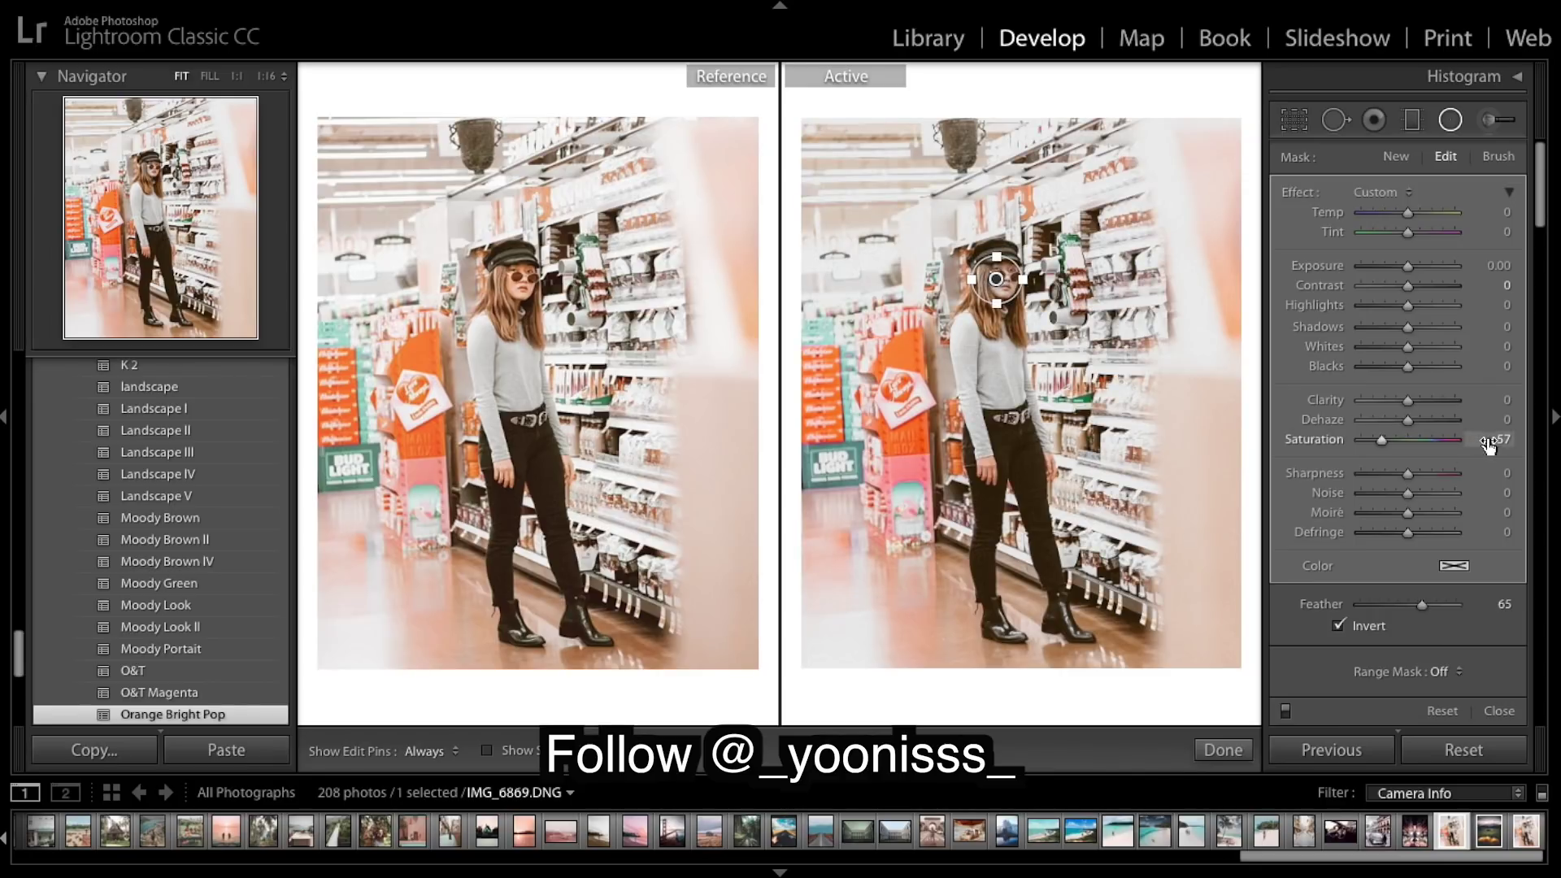
pyautogui.click(1442, 711)
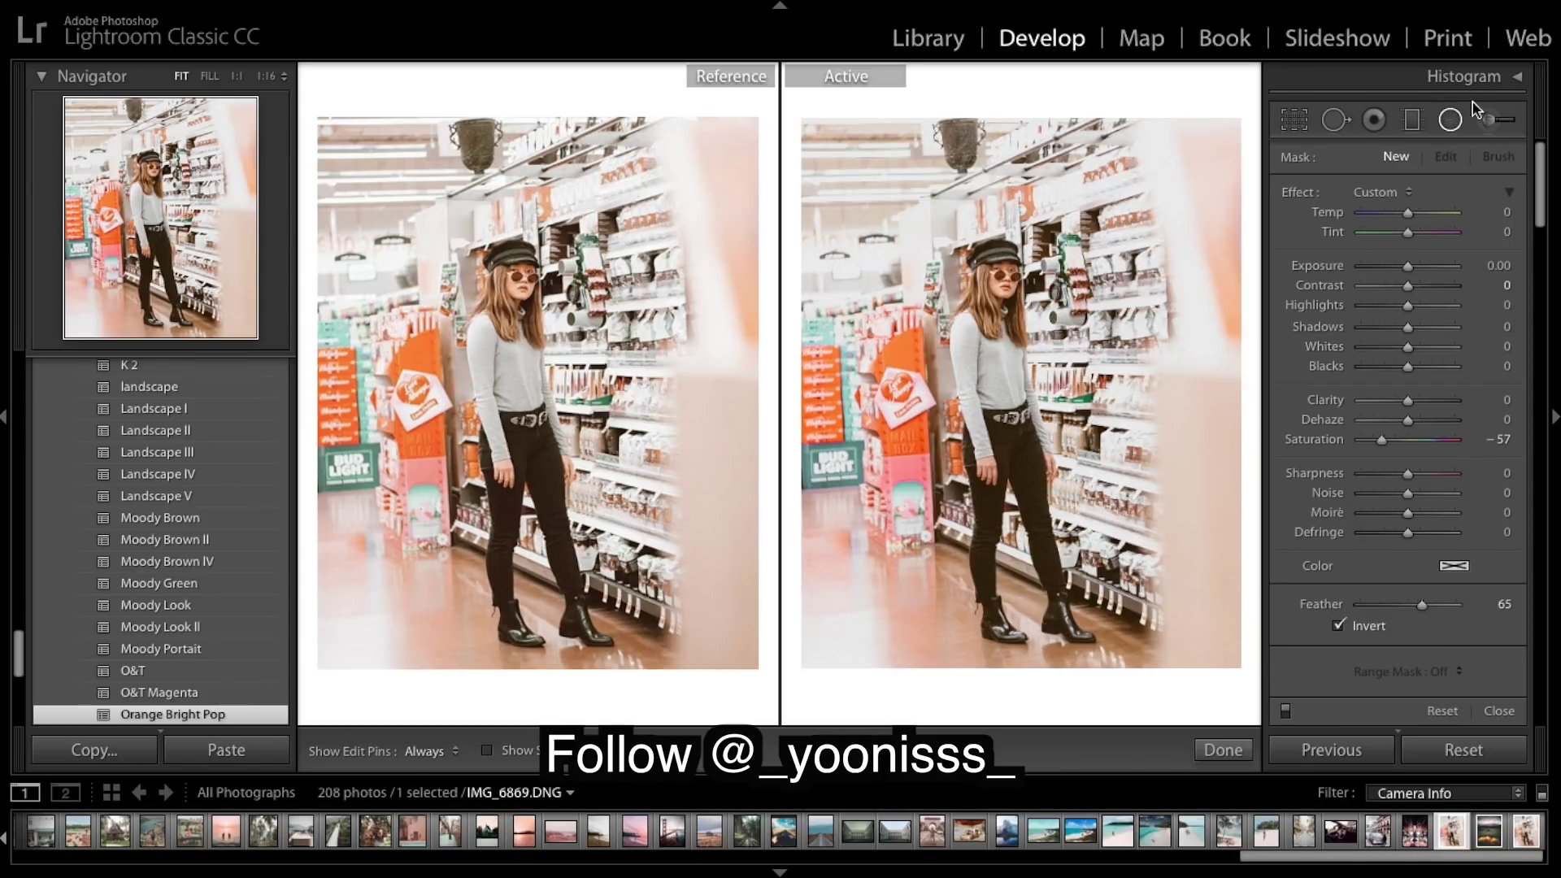
pyautogui.click(1450, 120)
# - Add an inverted radial filter over the woman's face with saturation reset to 0 and shadows slightly raised, and compare the result with the original
pyautogui.click(1451, 121)
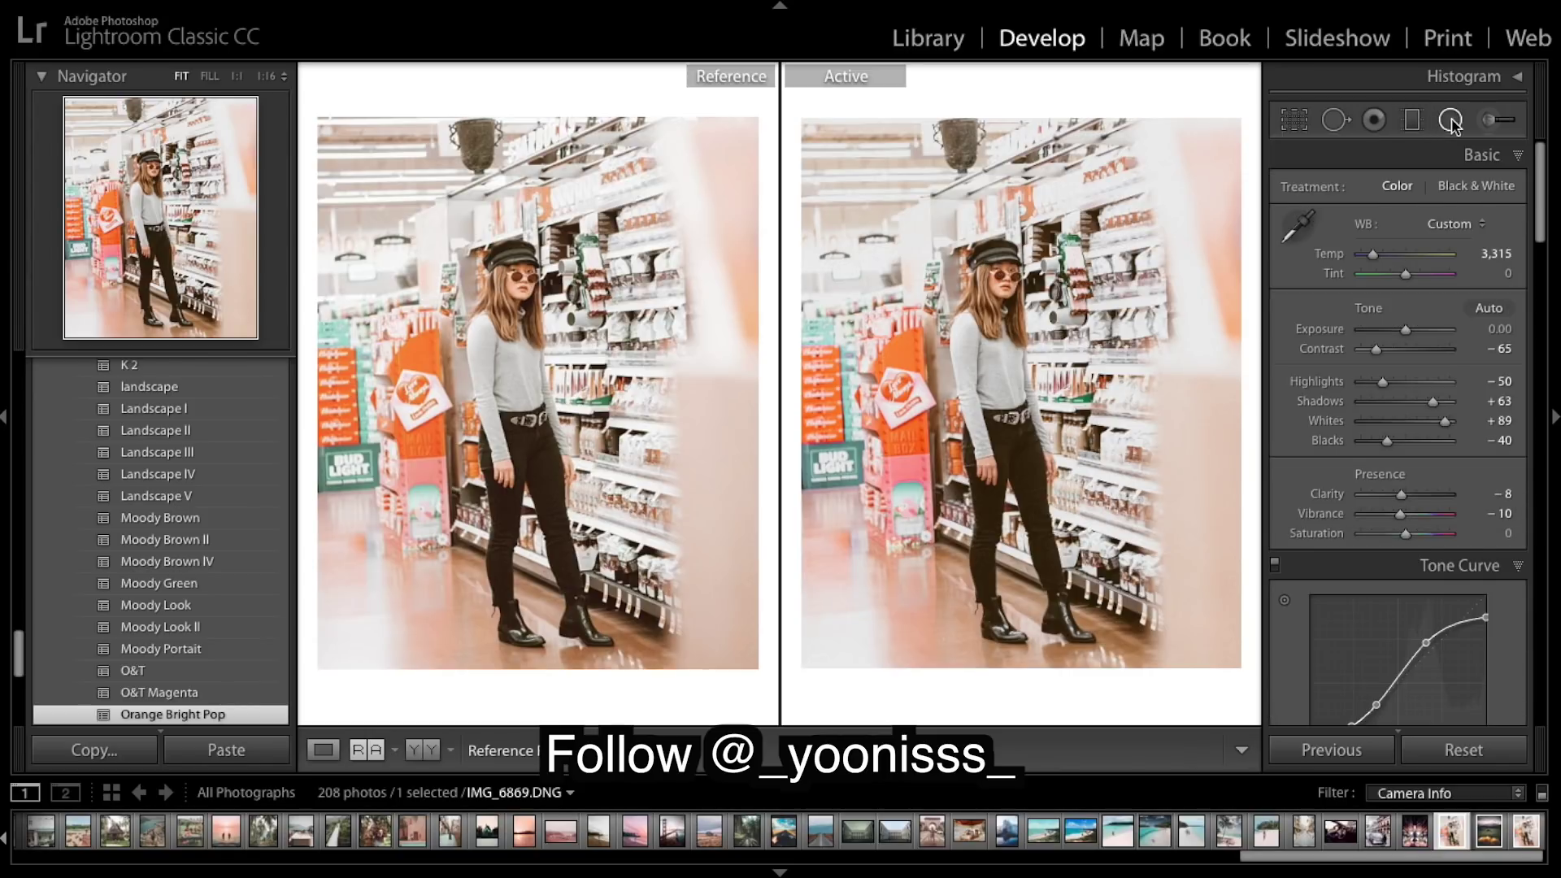
pyautogui.moveTo(983, 265)
pyautogui.mouseDown()
pyautogui.moveTo(1014, 293)
pyautogui.moveTo(1003, 272)
pyautogui.mouseUp()
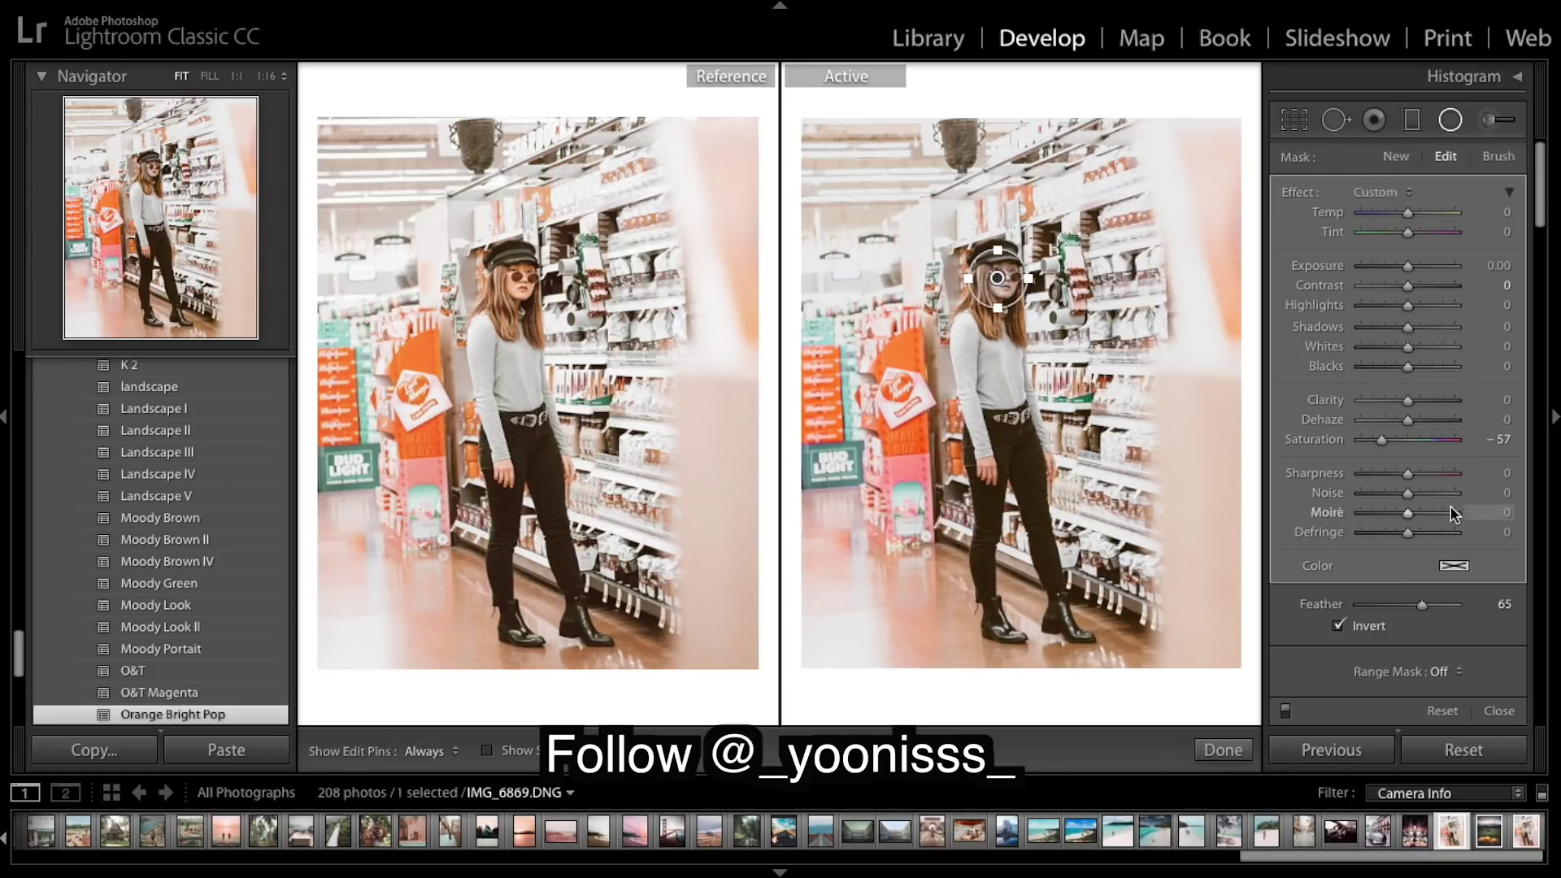
pyautogui.doubleClick(1315, 439)
pyautogui.press('alt')
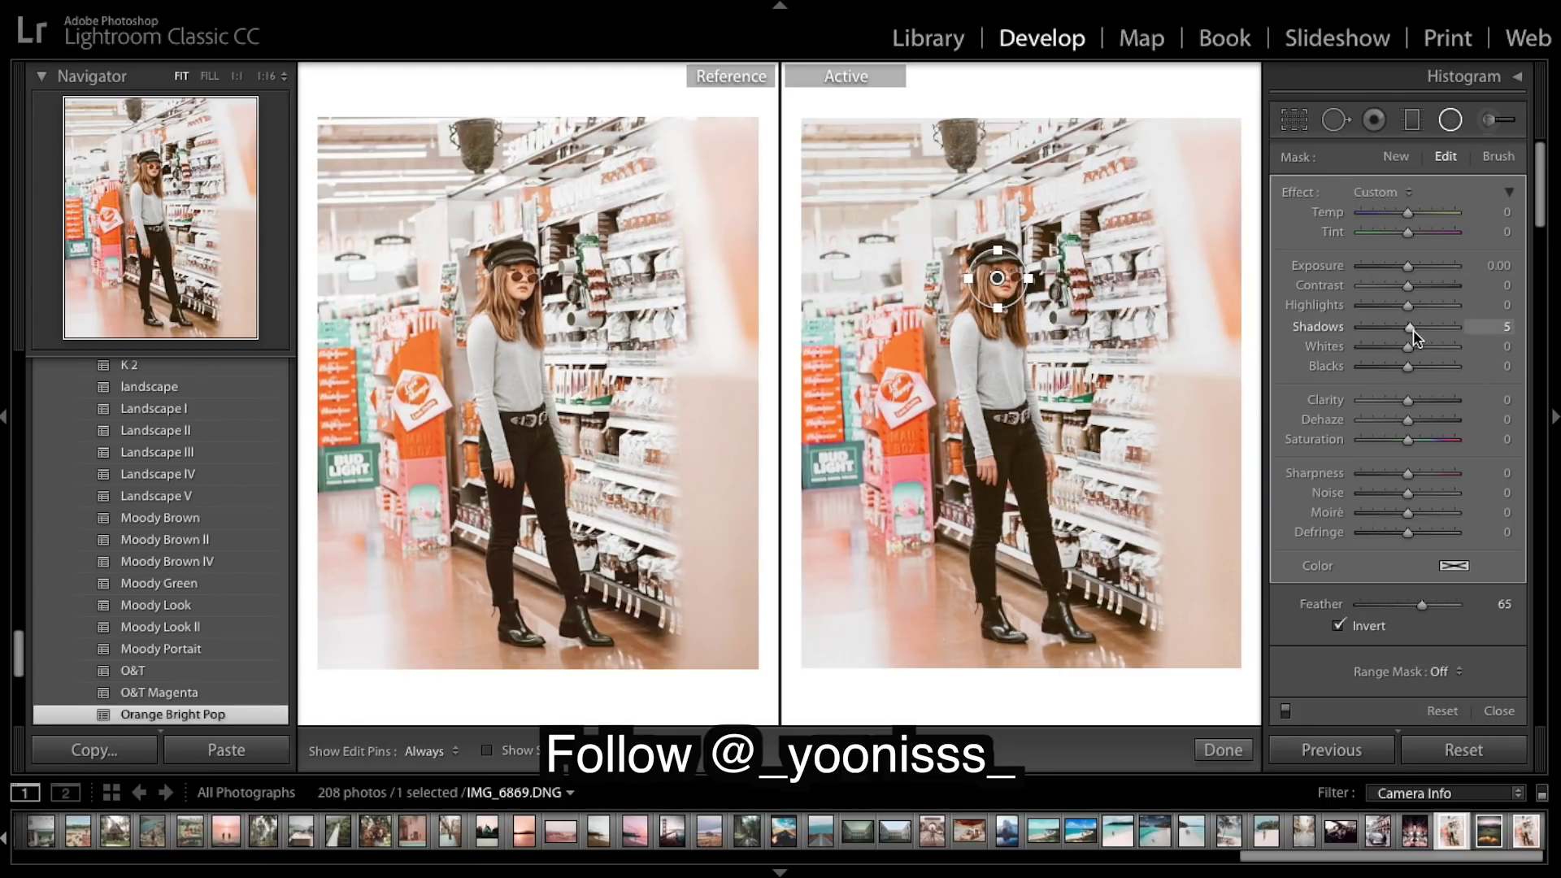
pyautogui.click(1222, 750)
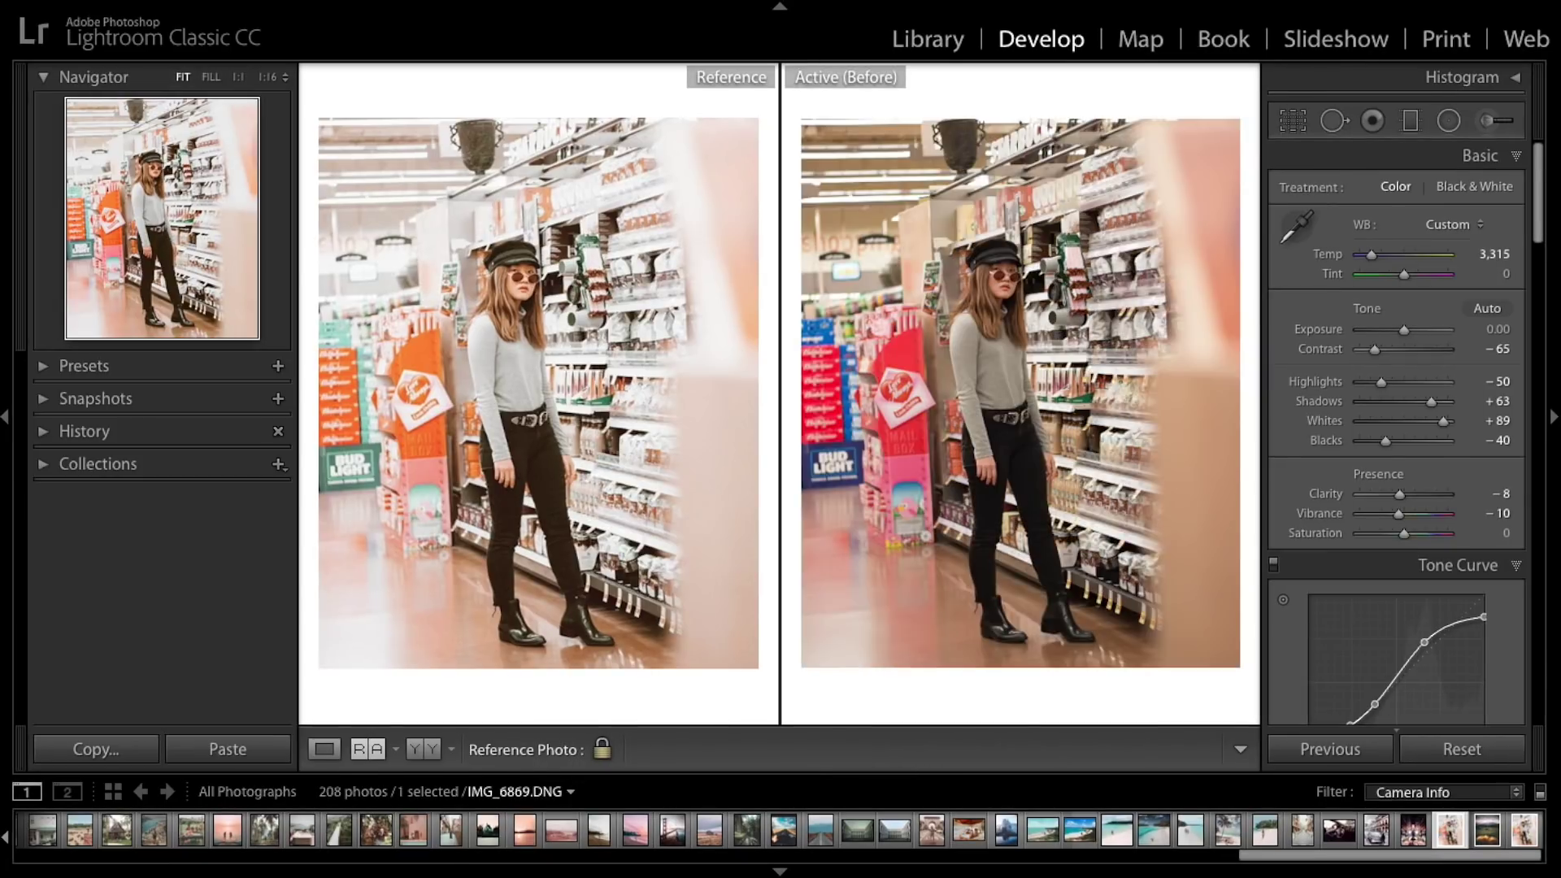
pyautogui.press('\\')
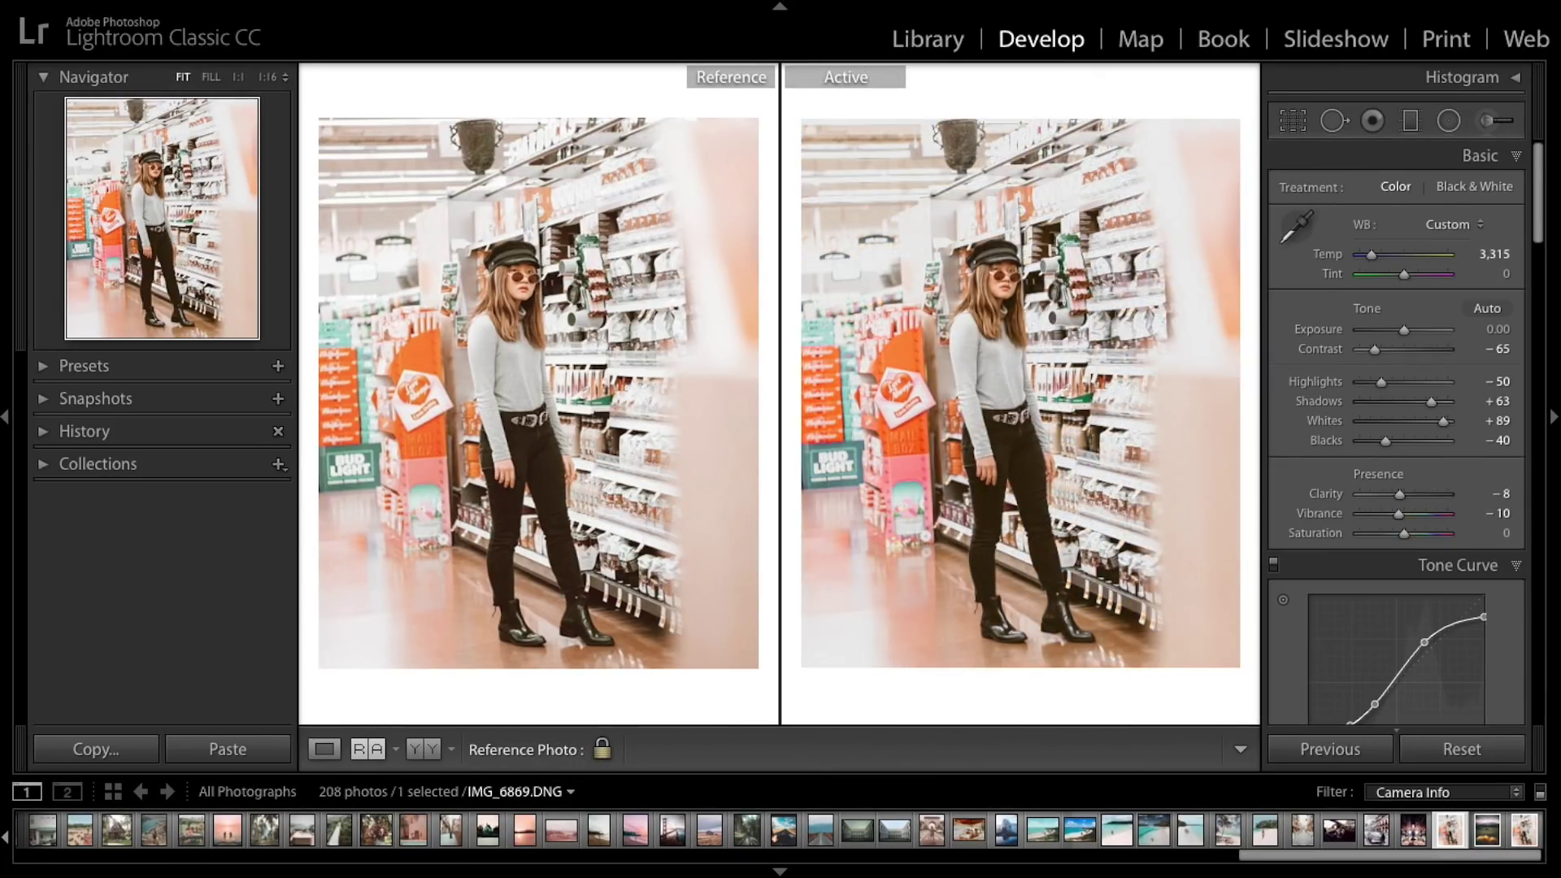